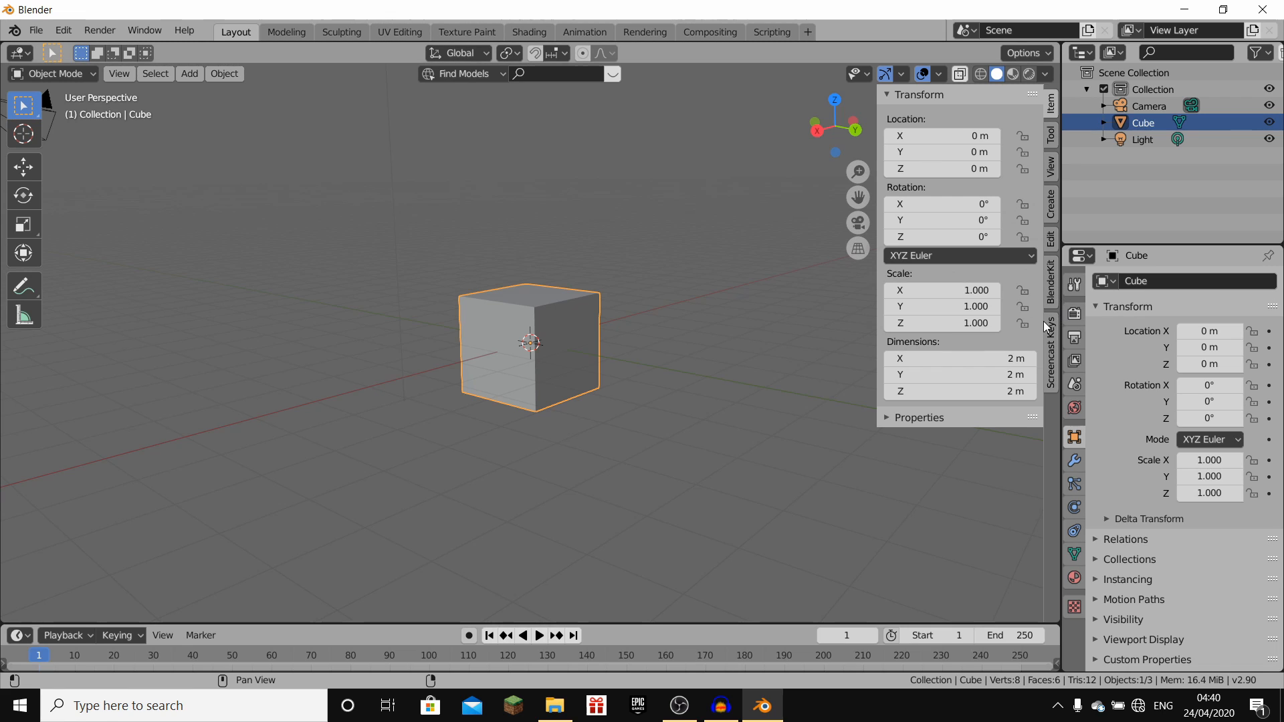
# Step: Enable the Screencast Keys display and hide the sidebar
pyautogui.click(1051, 352)
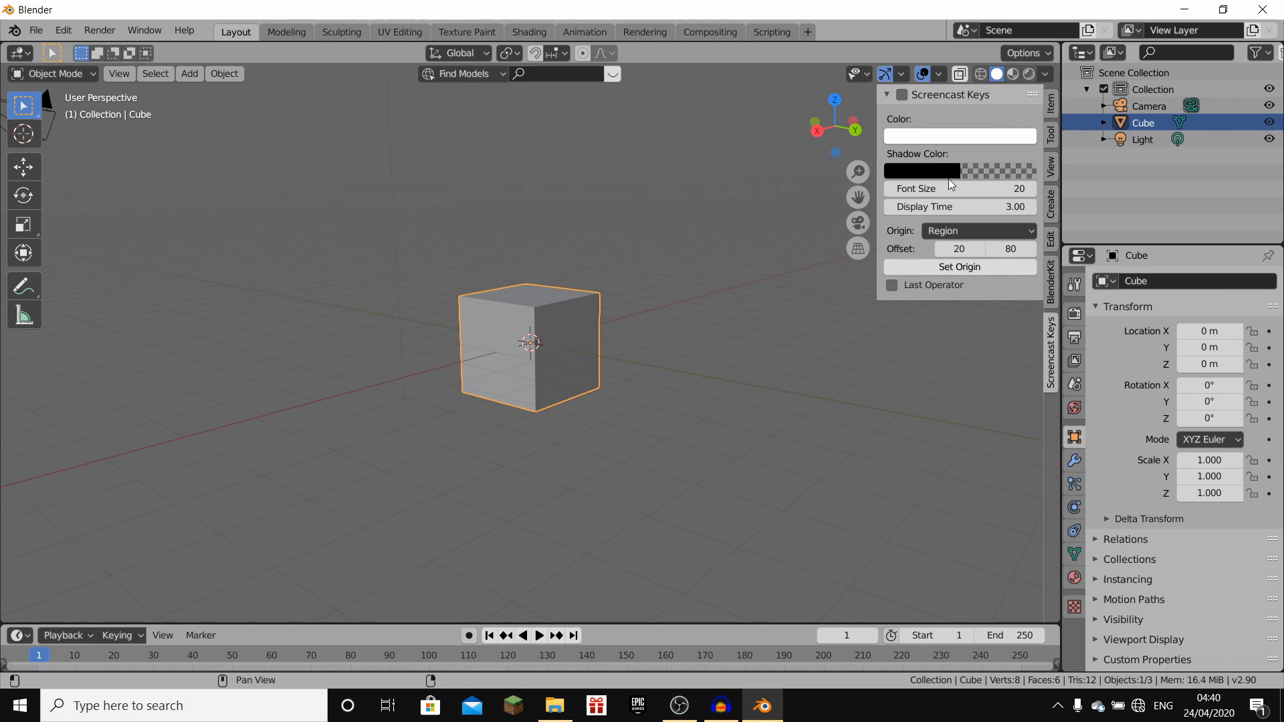
pyautogui.click(902, 95)
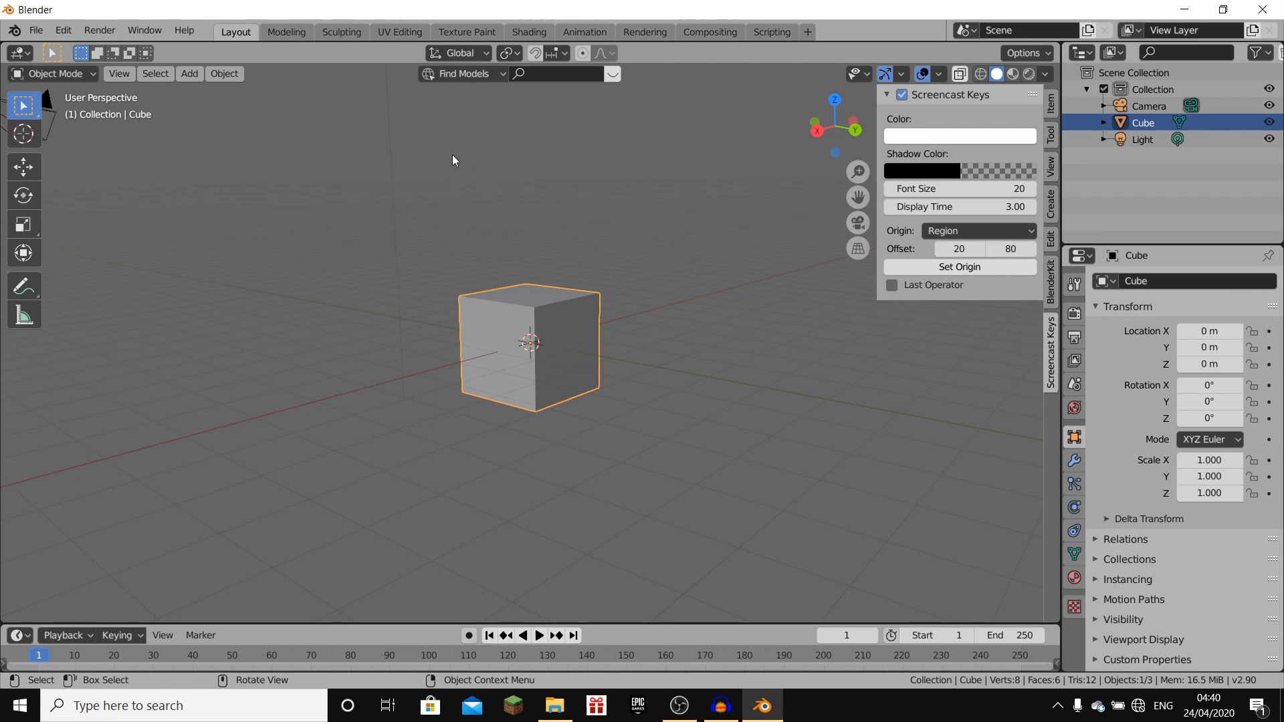
pyautogui.press('n')
# Step: Delete all default objects from the scene: the cube, camera and light
pyautogui.moveTo(788, 115); pyautogui.dragTo(786, 144, button='middle')
pyautogui.scroll(-5, 638, 178)
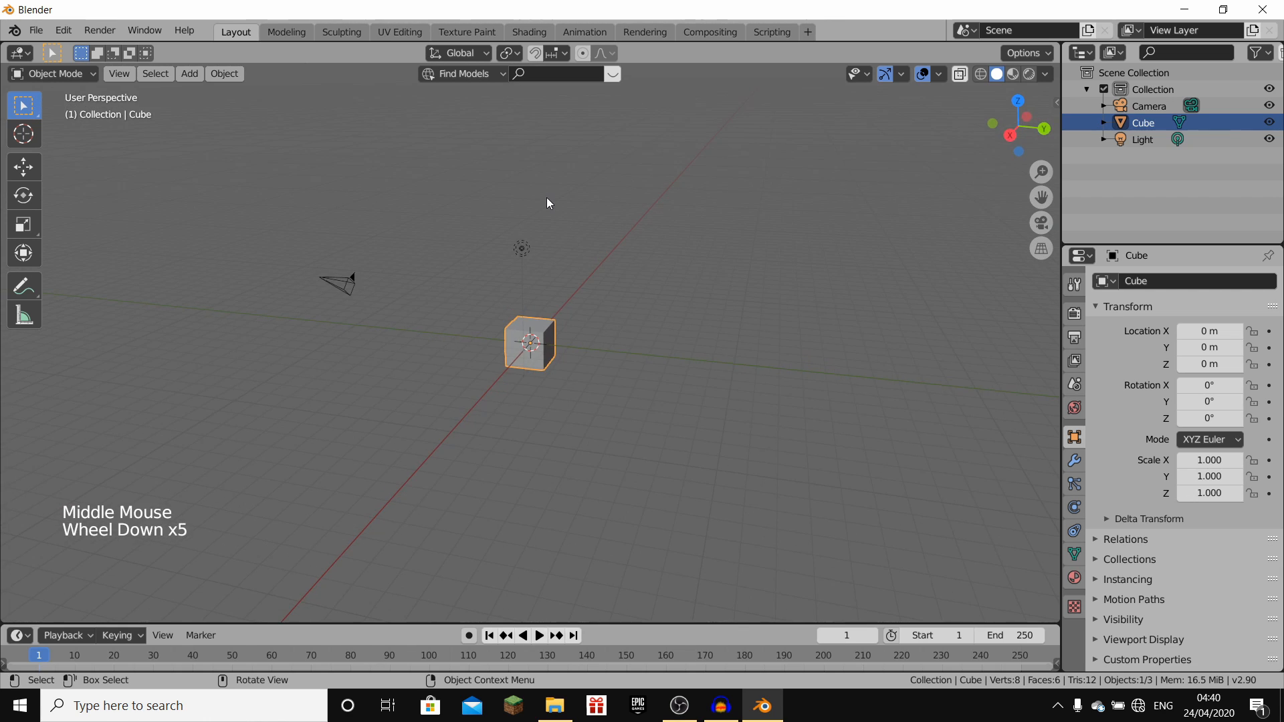
pyautogui.press('a')
pyautogui.press('x')
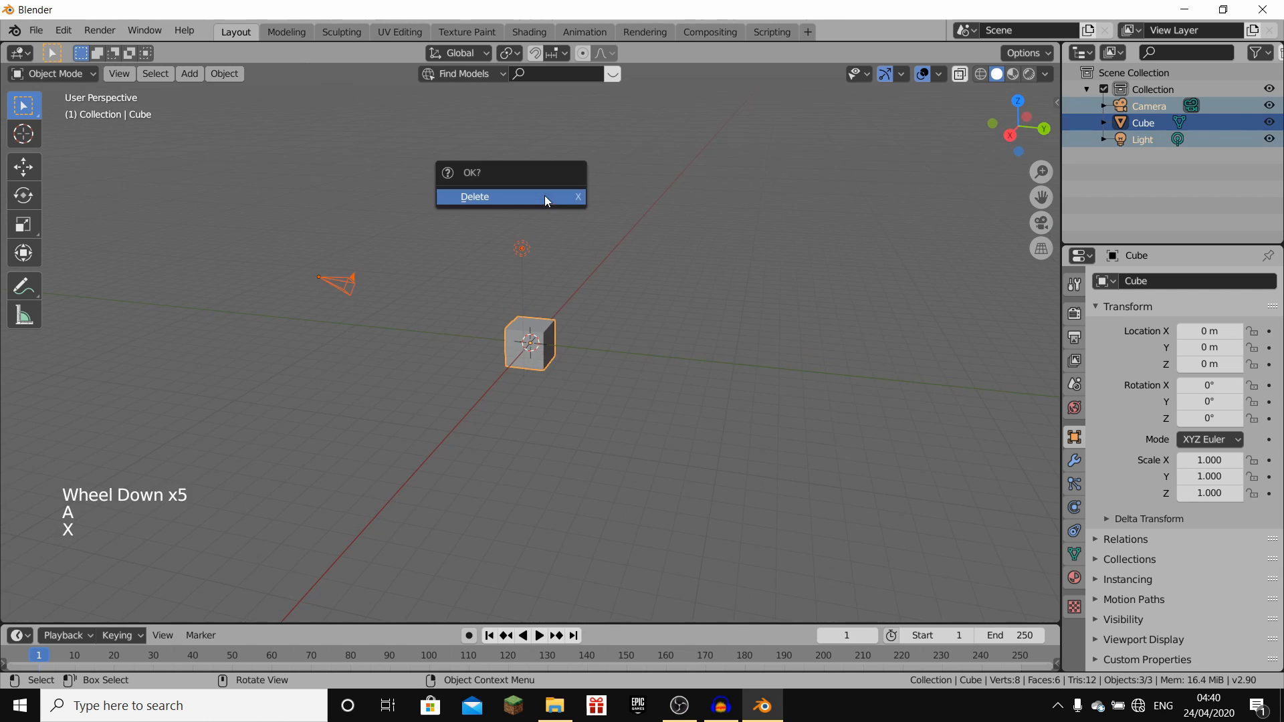
pyautogui.click(504, 196)
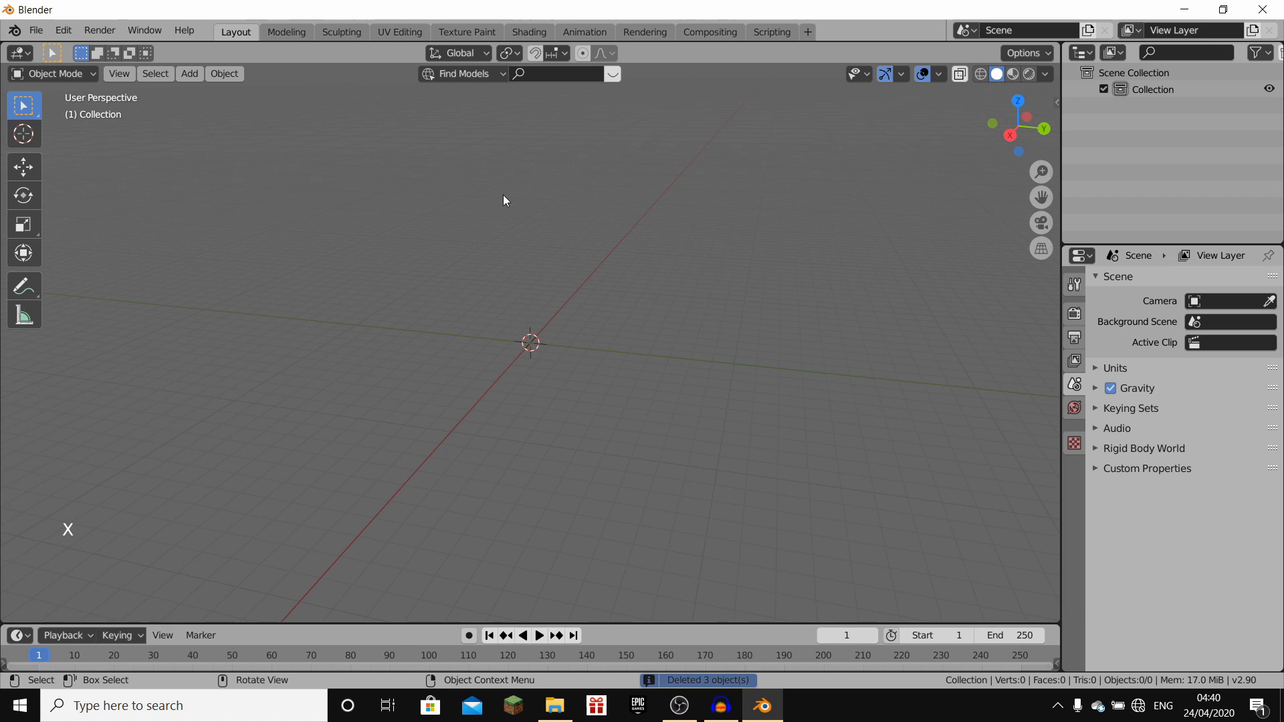
# Step: Add index.png.jpg from the Pictures folder on drive D as a reference image with Align to view turned off
pyautogui.click(191, 75)
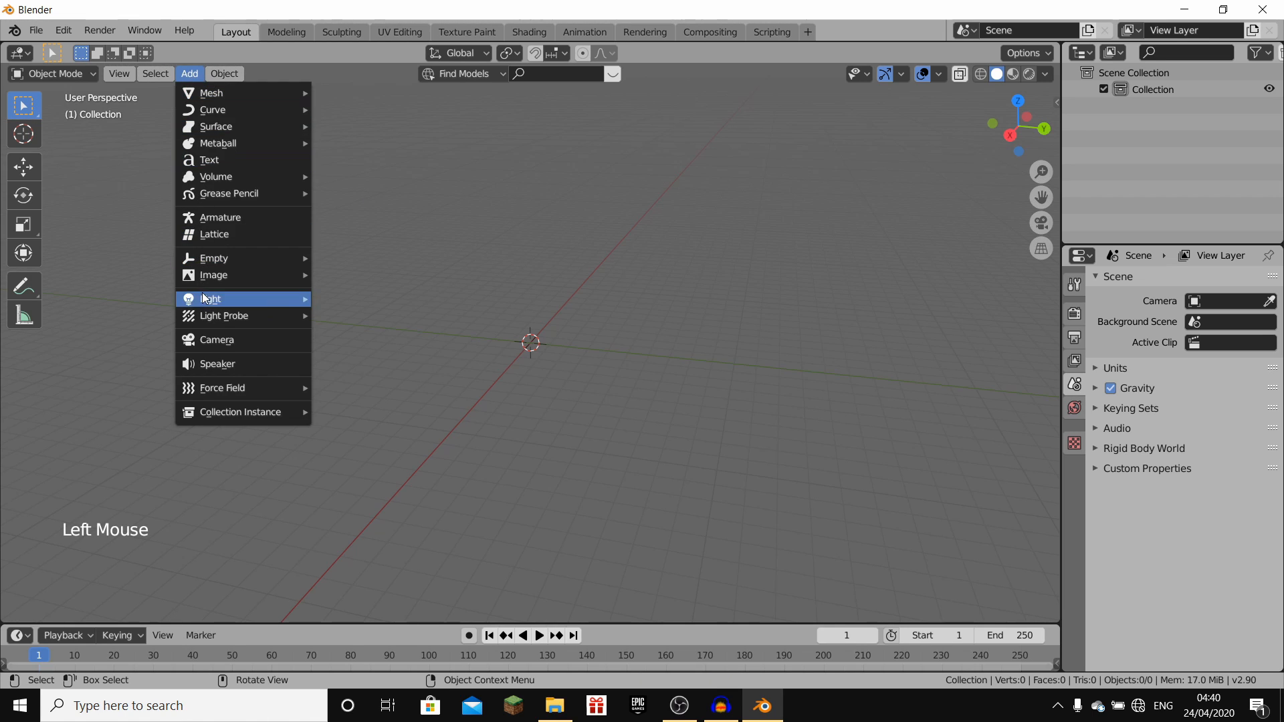
pyautogui.moveTo(207, 279)
pyautogui.click(378, 276)
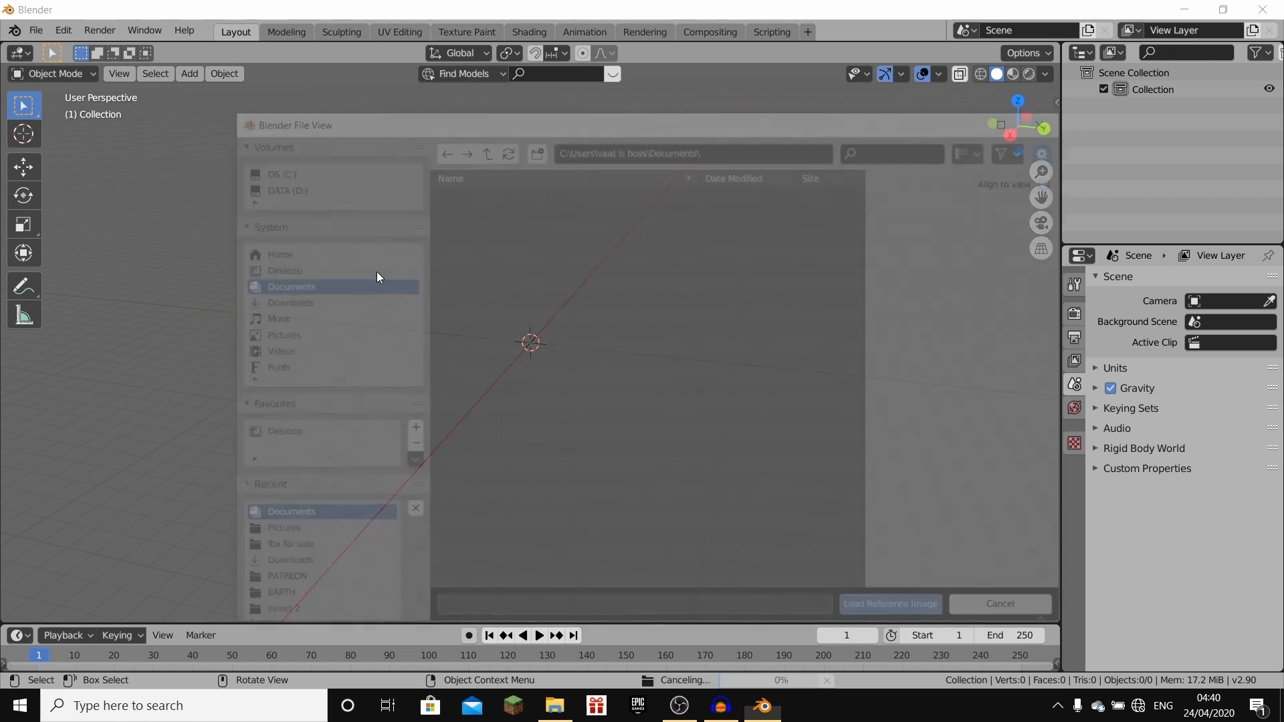
pyautogui.click(272, 183)
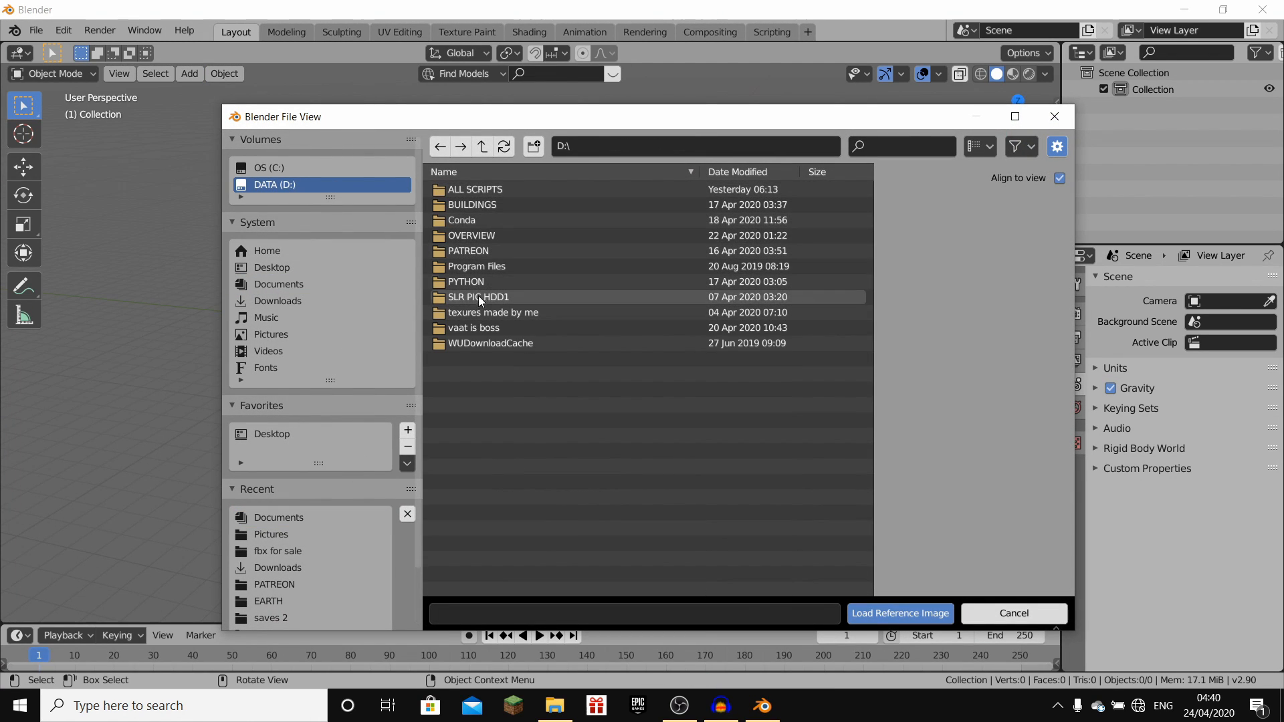
pyautogui.doubleClick(475, 329)
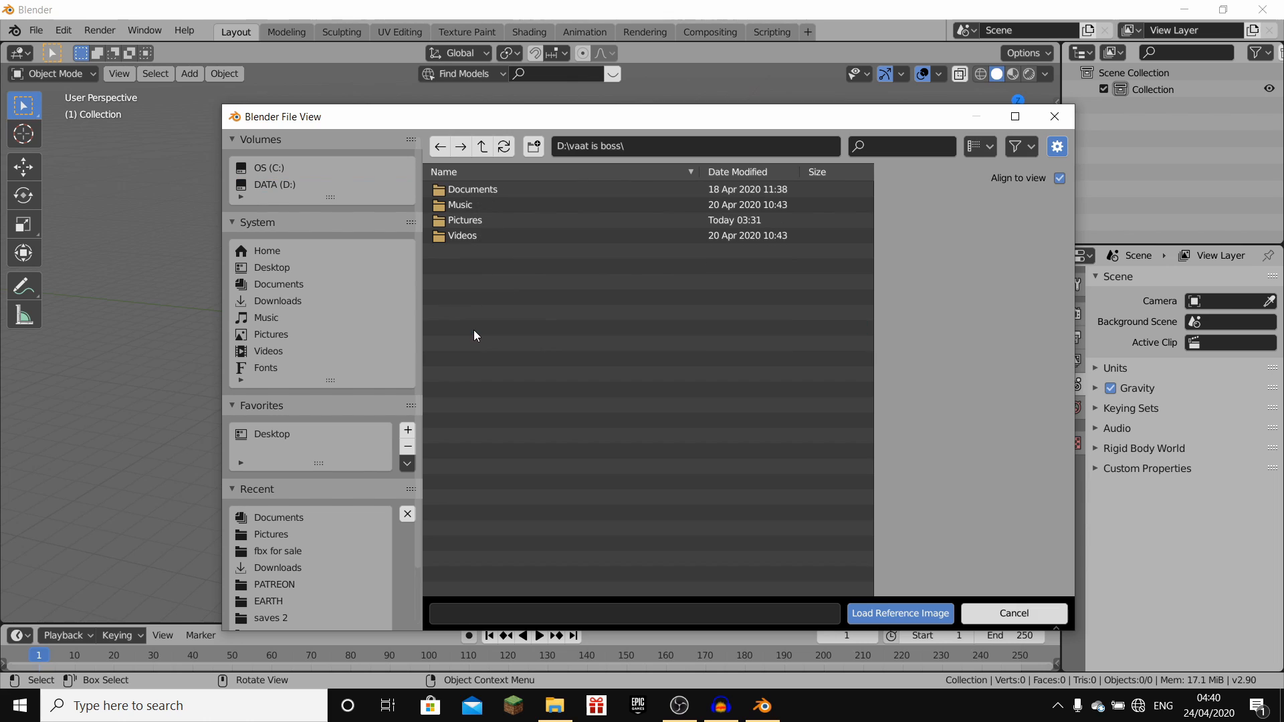
pyautogui.doubleClick(463, 222)
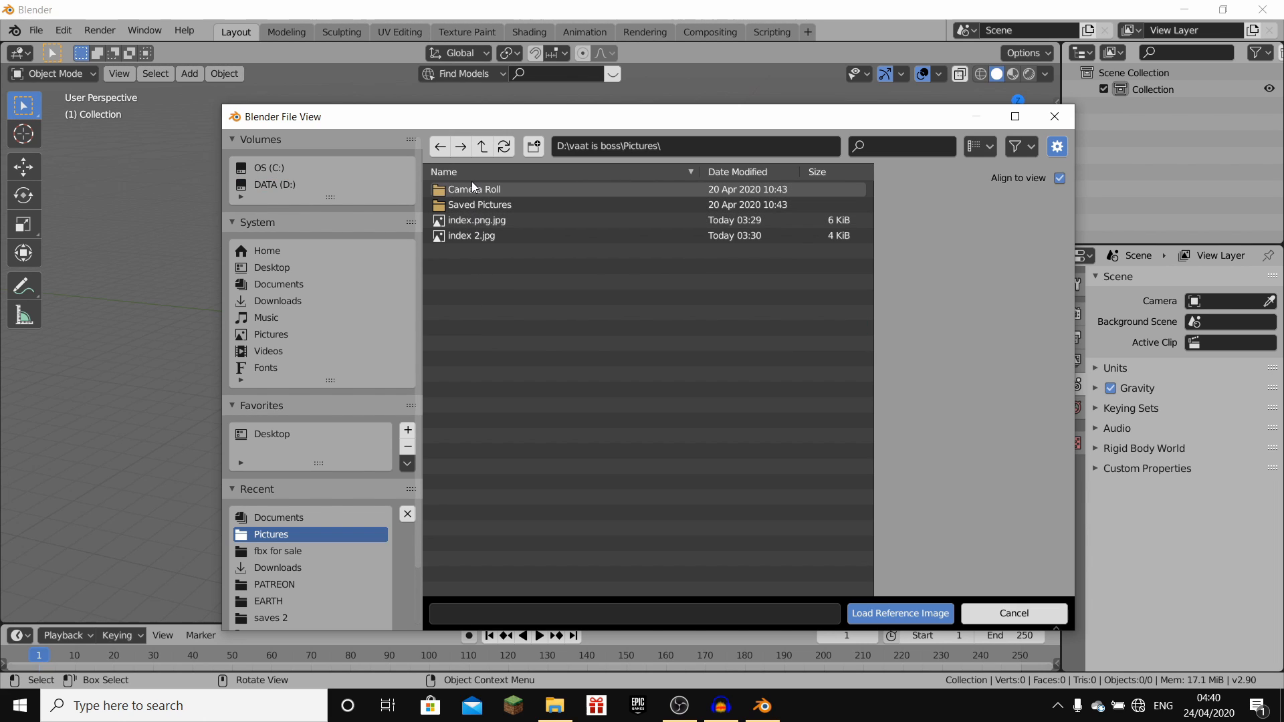
pyautogui.click(474, 222)
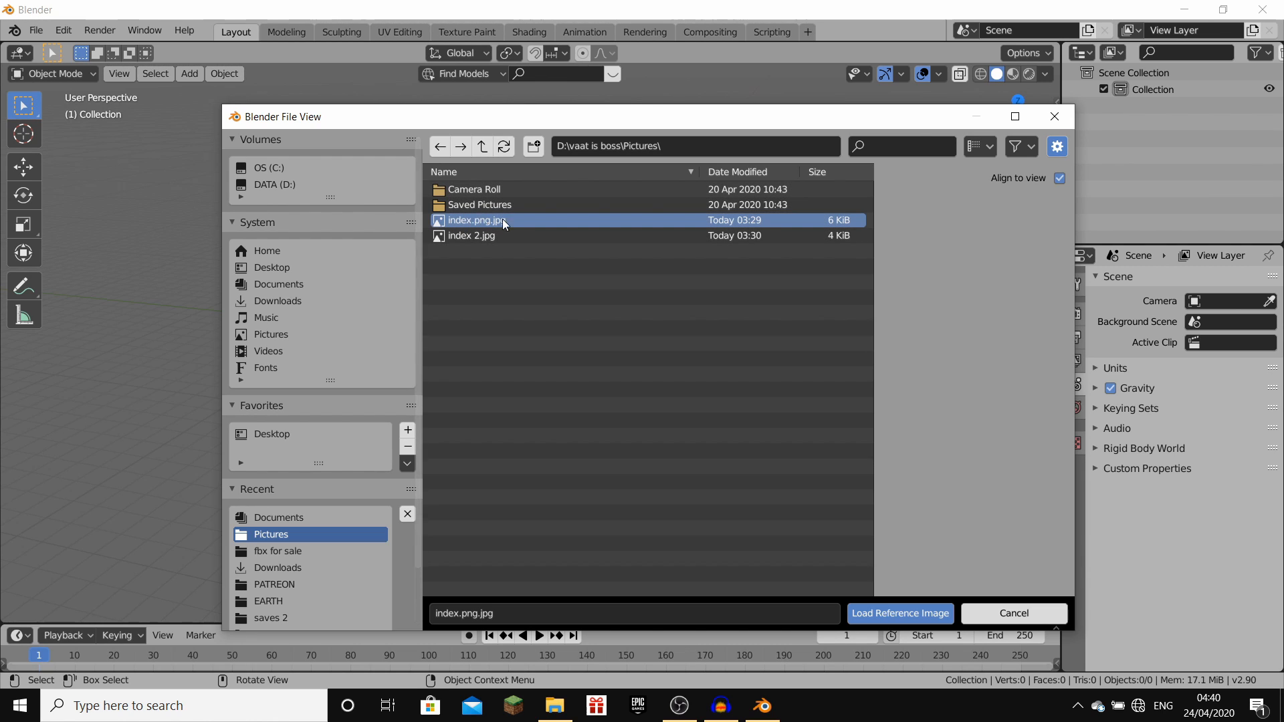
pyautogui.click(1058, 177)
pyautogui.click(904, 614)
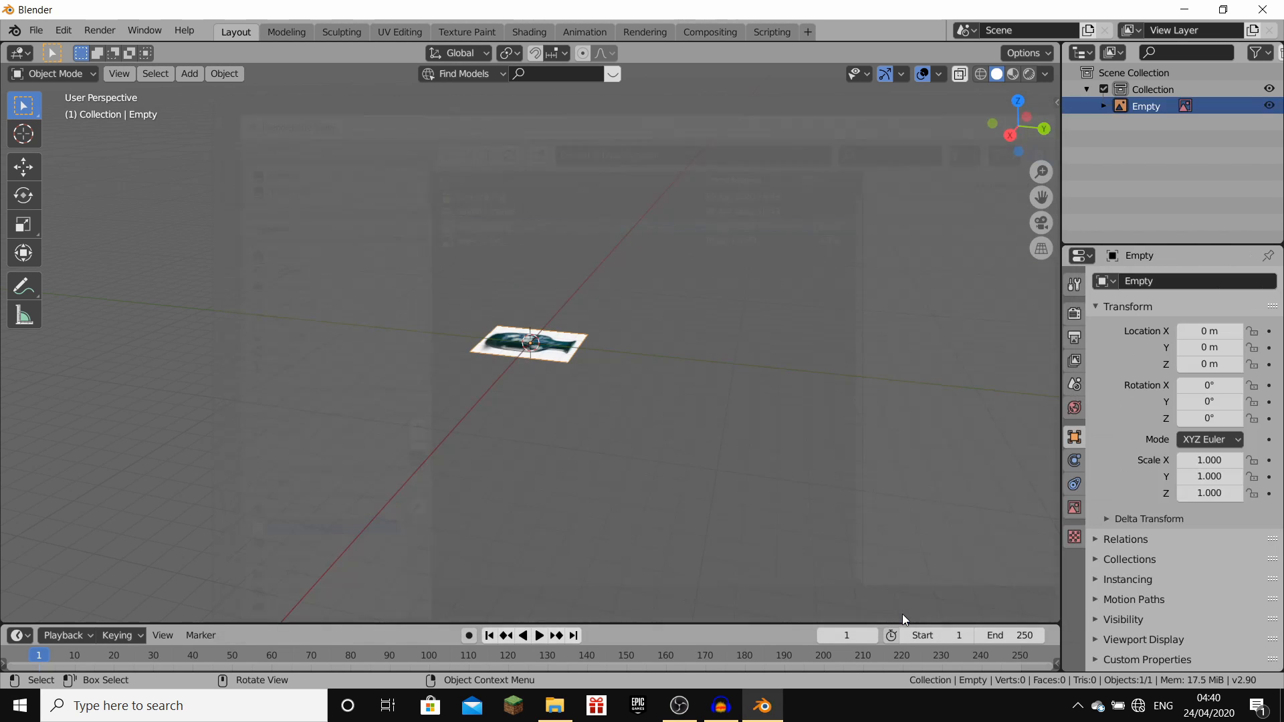
# Step: Sketch a curved annotation arrow beside the reference image to indicate the direction of its upright rotation
pyautogui.scroll(7, 502, 303)
pyautogui.moveTo(505, 304); pyautogui.dragTo(256, 234, button='middle')
pyautogui.scroll(-2, 555, 291)
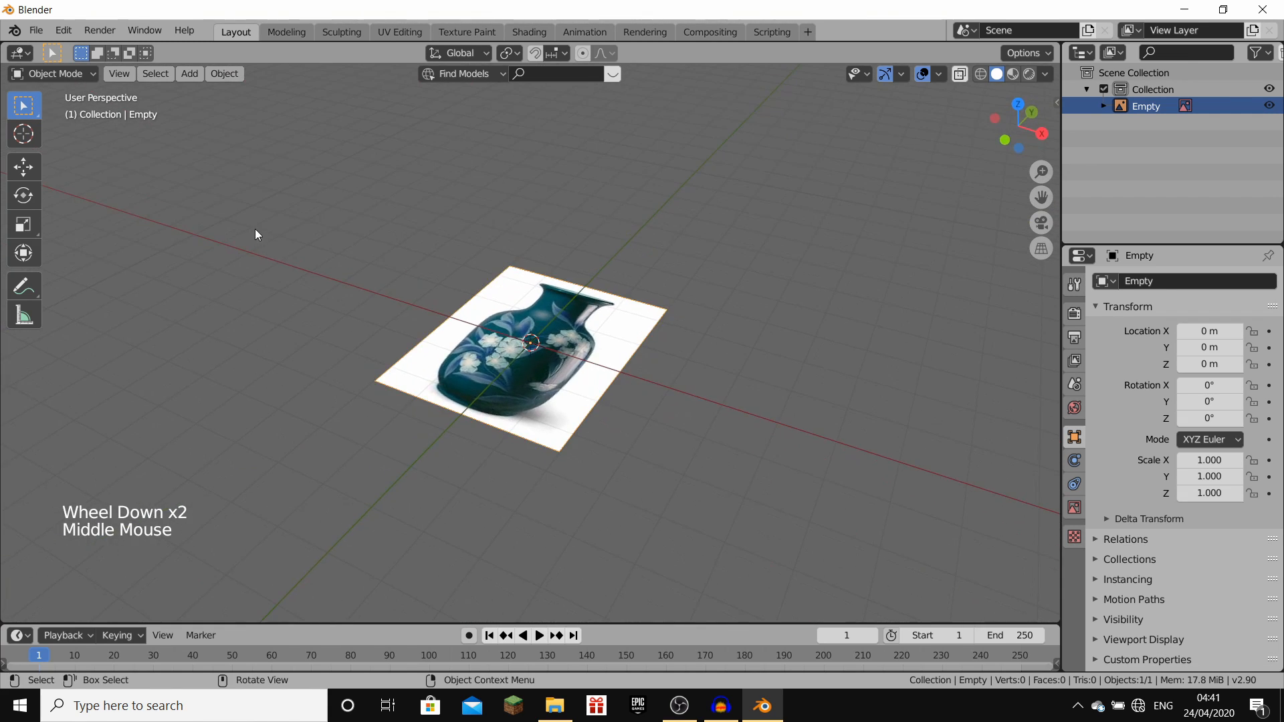
pyautogui.moveTo(712, 334); pyautogui.dragTo(573, 287, button='middle')
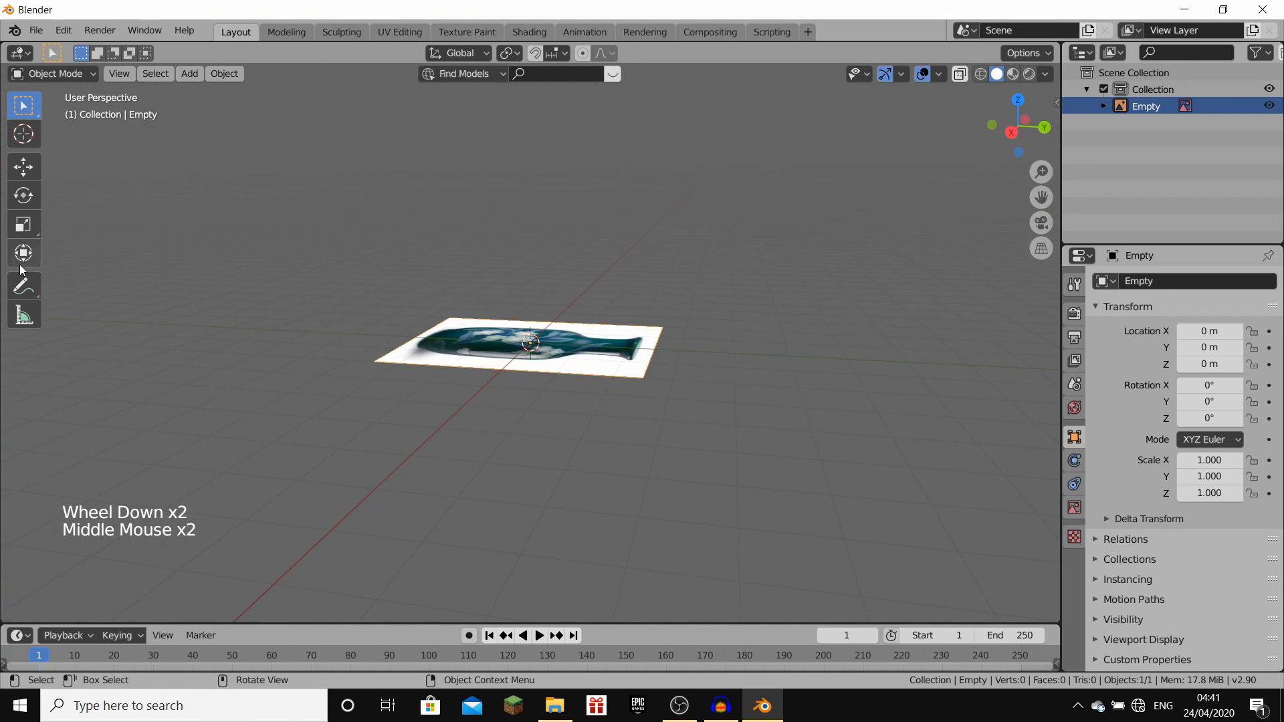
pyautogui.click(24, 286)
pyautogui.moveTo(767, 428)
pyautogui.mouseDown(button='middle')
pyautogui.moveTo(804, 377)
pyautogui.moveTo(468, 368)
pyautogui.moveTo(536, 422)
pyautogui.moveTo(519, 383)
pyautogui.moveTo(615, 288)
pyautogui.moveTo(745, 195)
pyautogui.mouseUp(button='middle')
pyautogui.rightClick(521, 384)
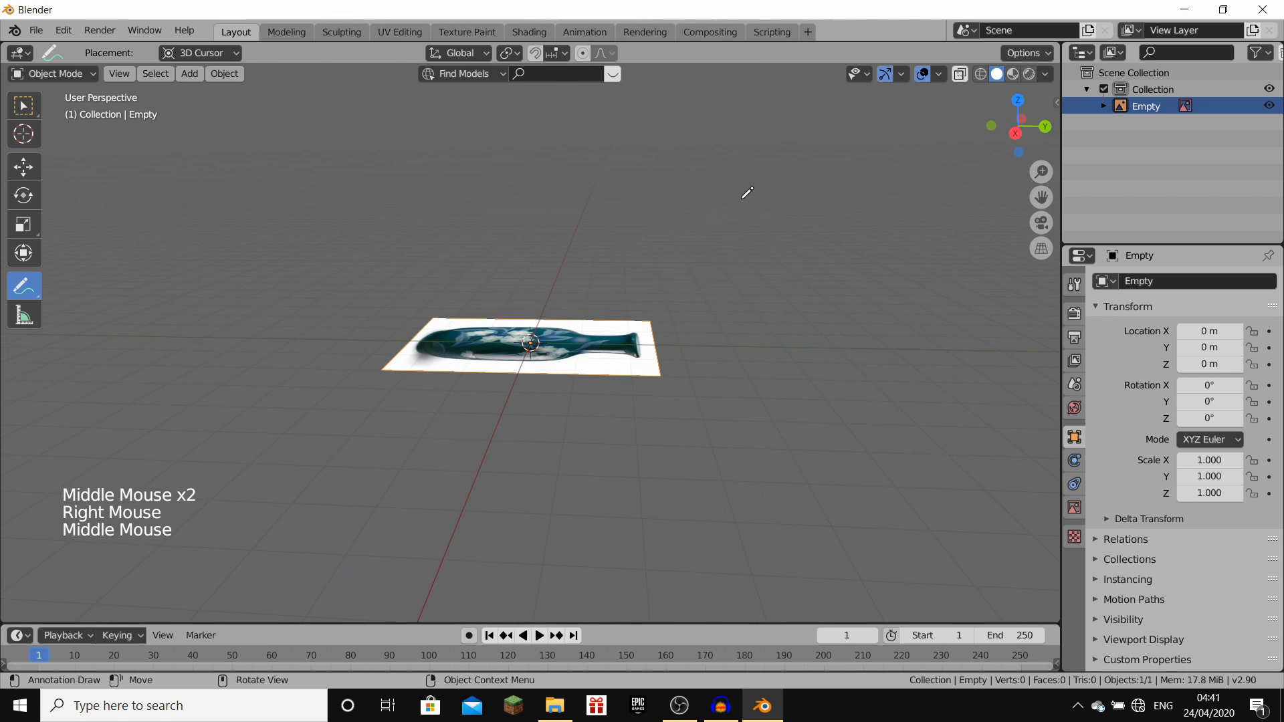
pyautogui.press('r')
pyautogui.click(703, 152)
pyautogui.hotkey('ctrl', 'z')
pyautogui.moveTo(703, 152); pyautogui.dragTo(515, 373, button='middle')
pyautogui.moveTo(511, 379)
pyautogui.mouseDown()
pyautogui.moveTo(737, 306)
pyautogui.moveTo(654, 209)
pyautogui.moveTo(687, 252)
pyautogui.mouseUp()
pyautogui.moveTo(659, 201); pyautogui.dragTo(726, 155)
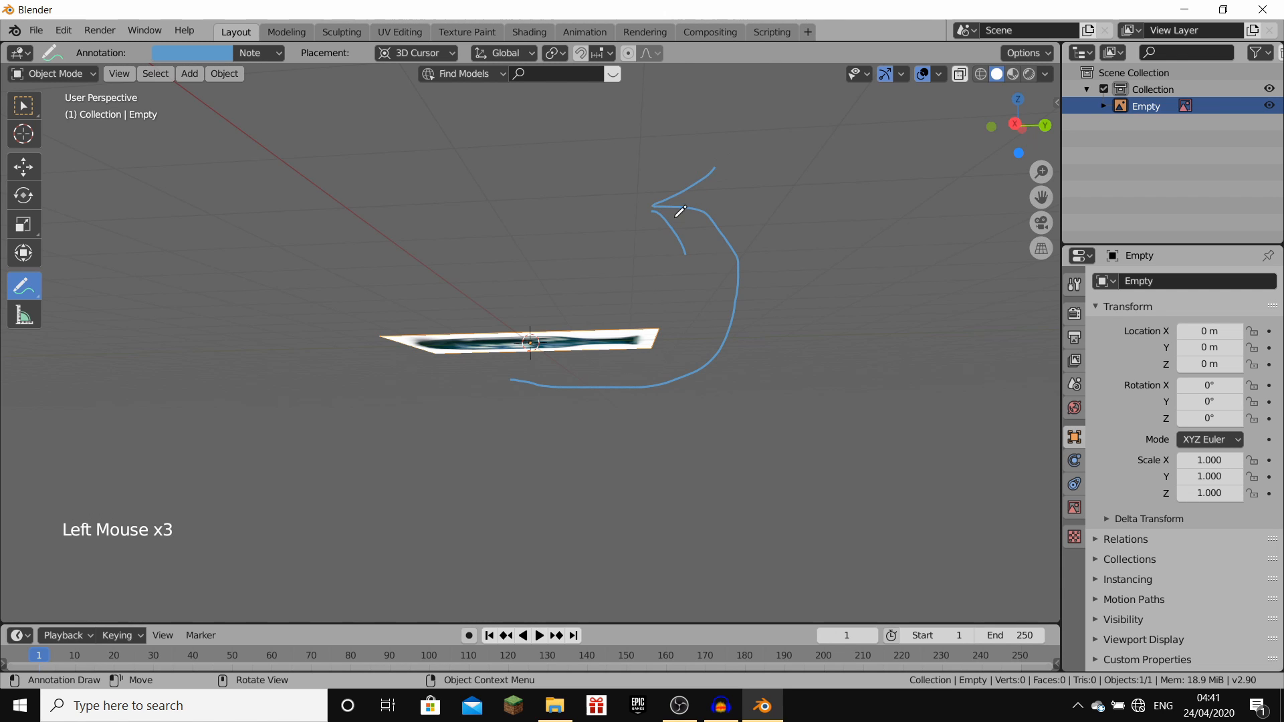
pyautogui.moveTo(677, 210)
pyautogui.mouseDown(button='middle')
pyautogui.moveTo(658, 214)
pyautogui.moveTo(695, 244)
pyautogui.mouseUp(button='middle')
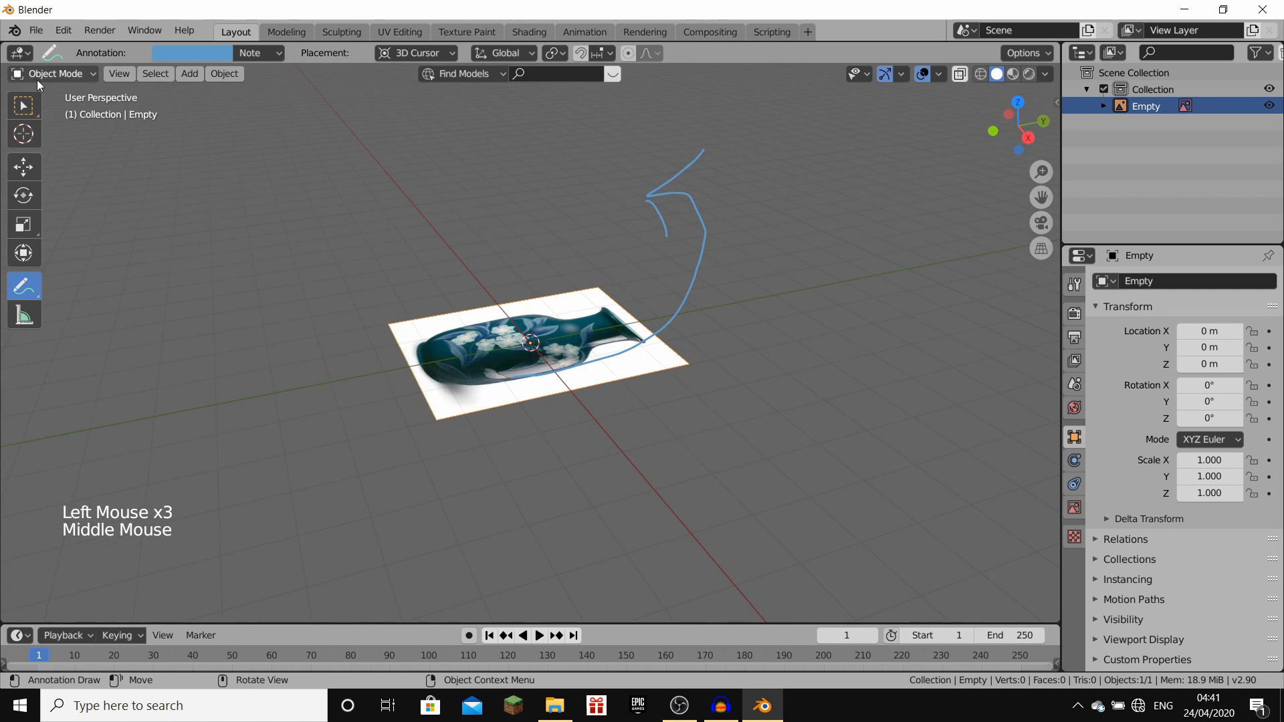
# Step: Undo the annotation strokes and return to the Select Box tool
pyautogui.hotkey('ctrl', 'z')
pyautogui.hotkey('ctrl', 'z')
pyautogui.hotkey('ctrl', 'z')
pyautogui.hotkey('ctrl', 'z')
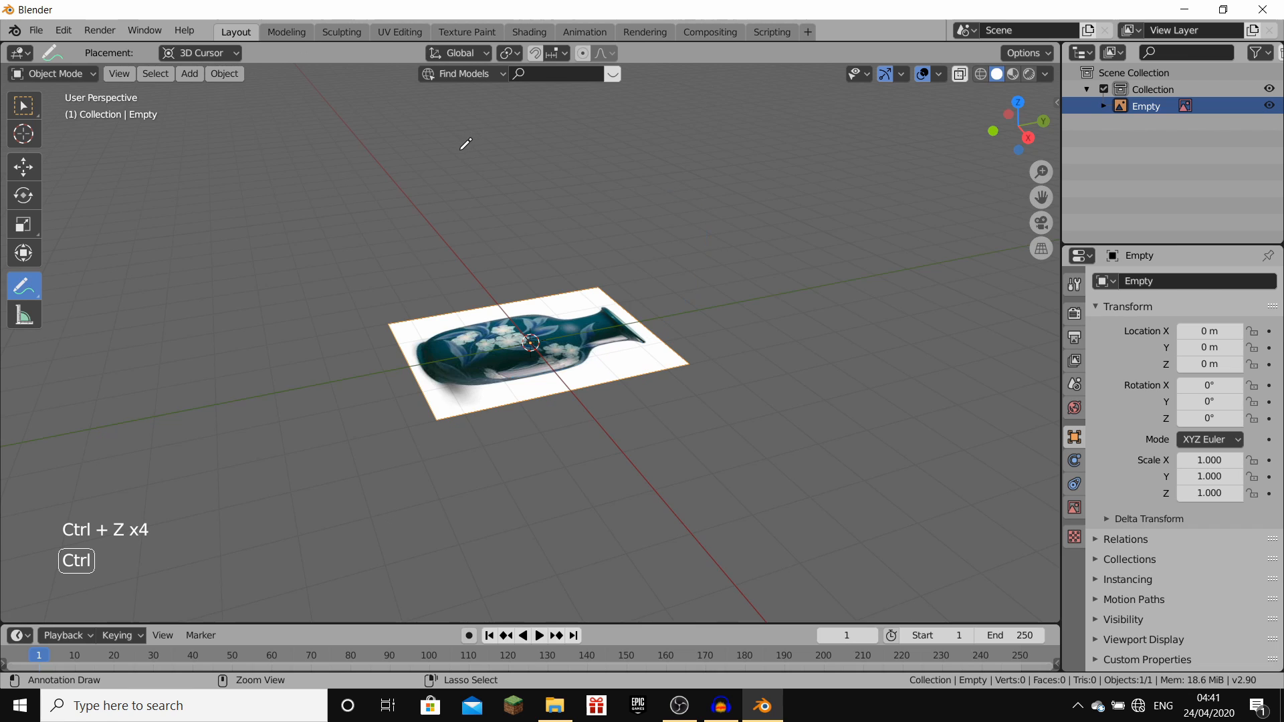
pyautogui.click(23, 104)
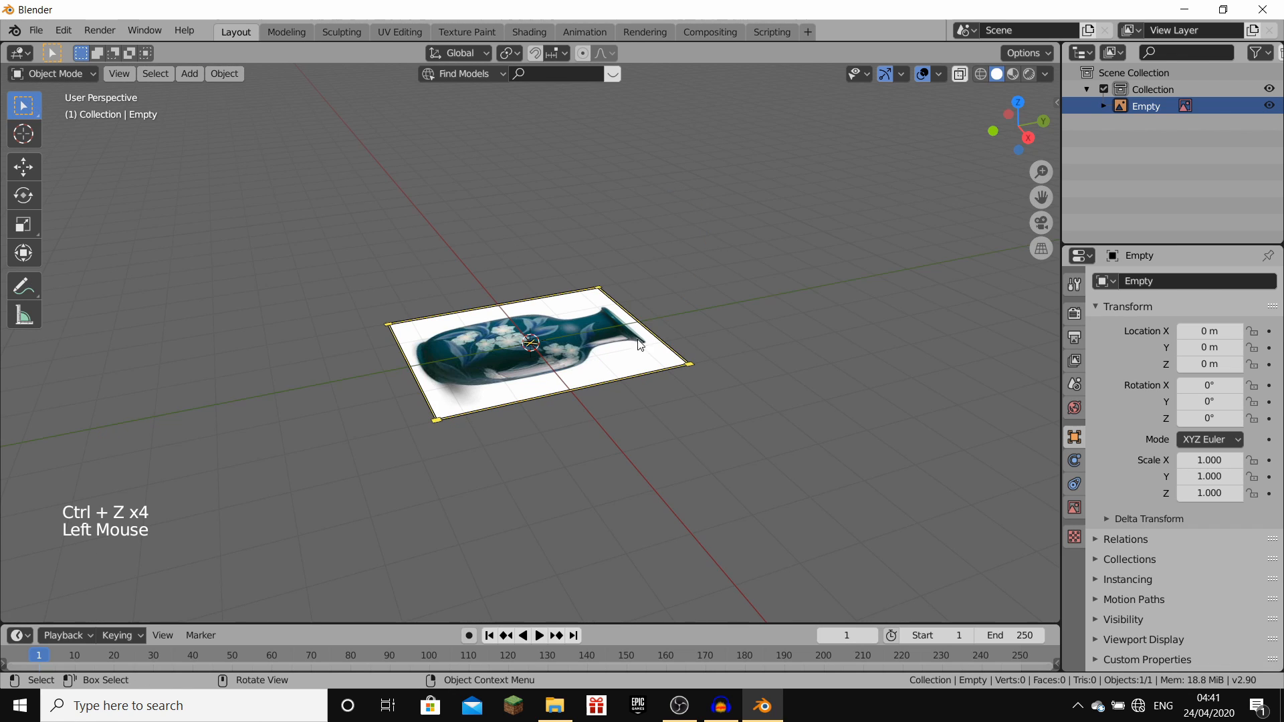
# Step: Rotate the vase reference image 90° about the global X axis
pyautogui.click(602, 341)
pyautogui.moveTo(740, 288); pyautogui.dragTo(740, 227, button='middle')
pyautogui.write('r')
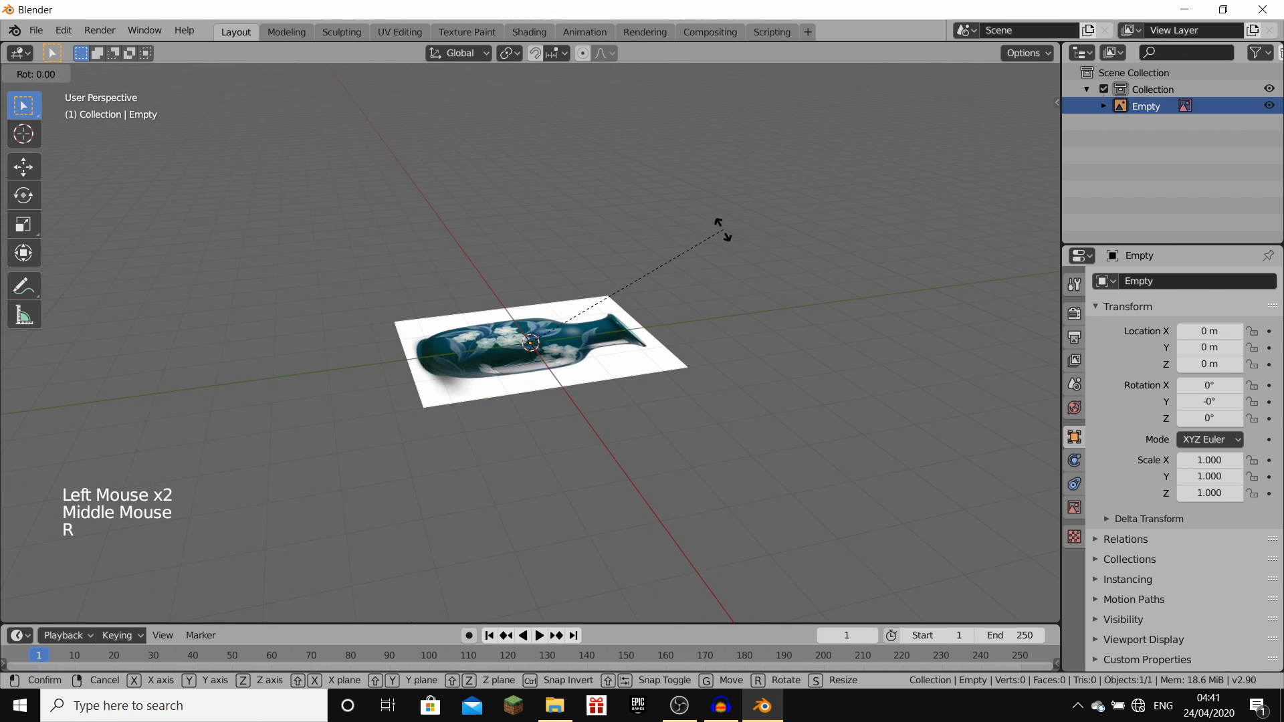
pyautogui.write('x90')
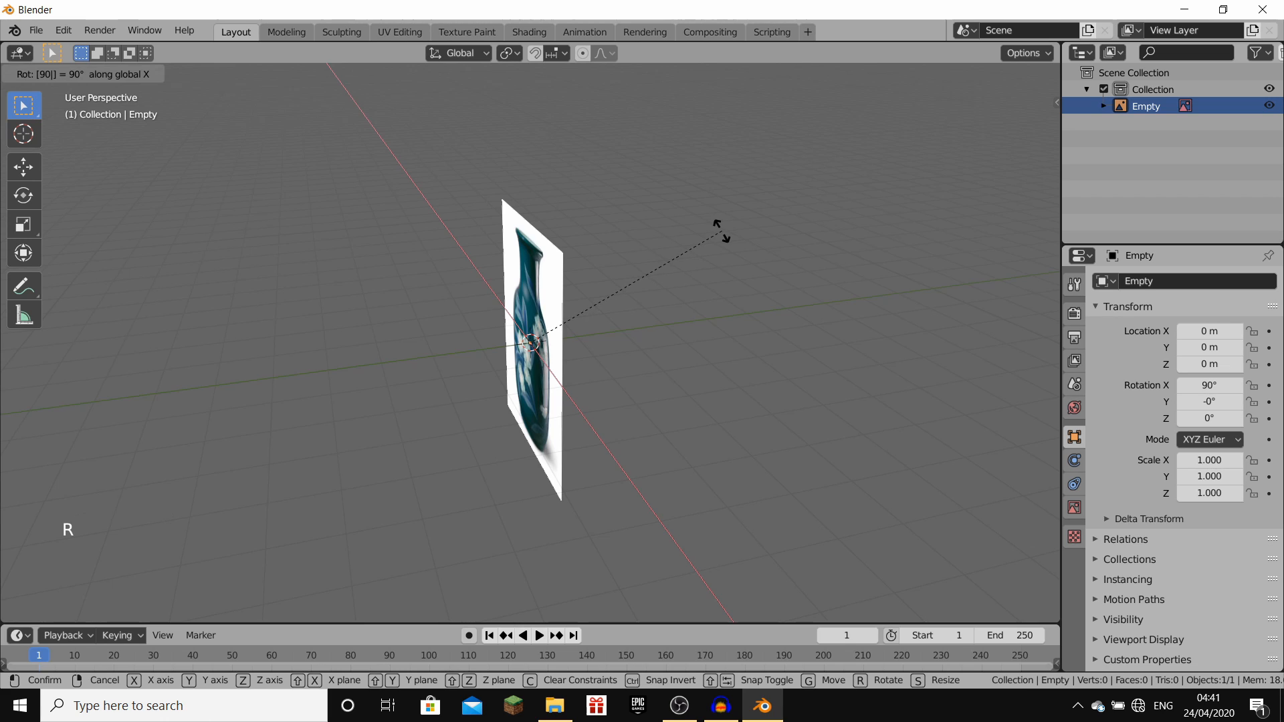
pyautogui.press('Return')
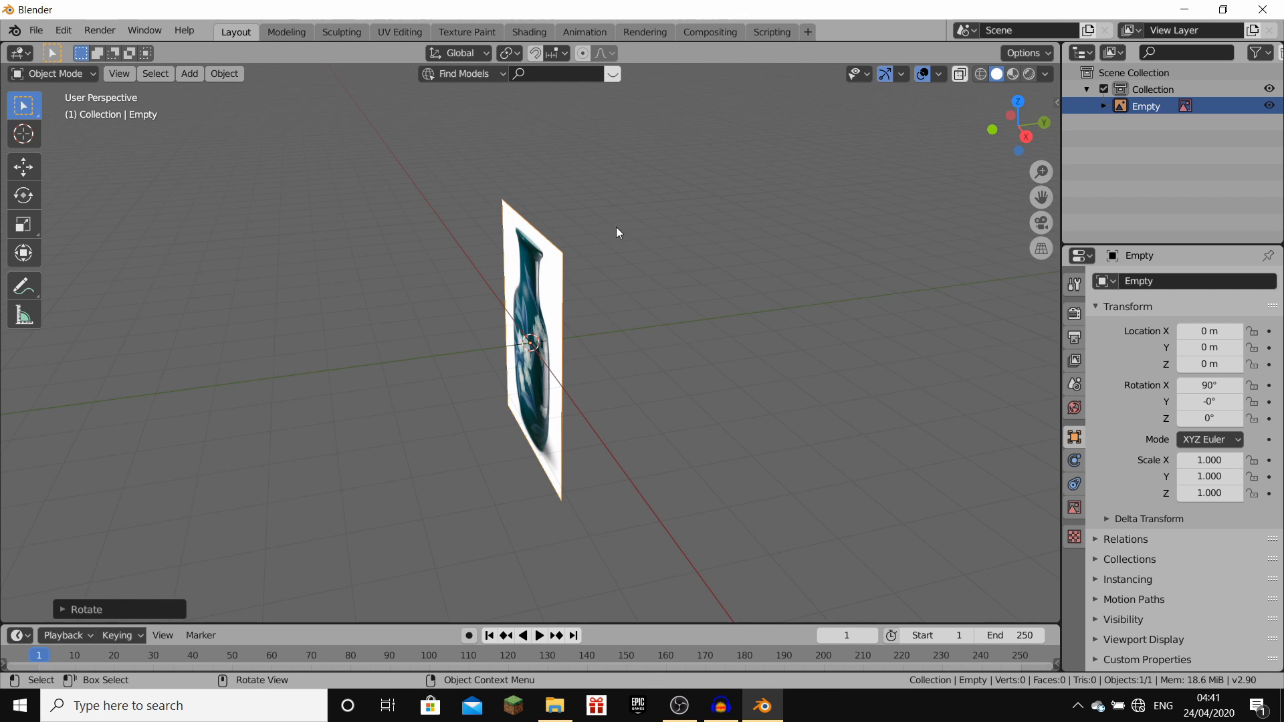
# Step: Move the upright reference image 1 m up along the global Z axis
pyautogui.moveTo(530, 206); pyautogui.dragTo(583, 193, button='middle')
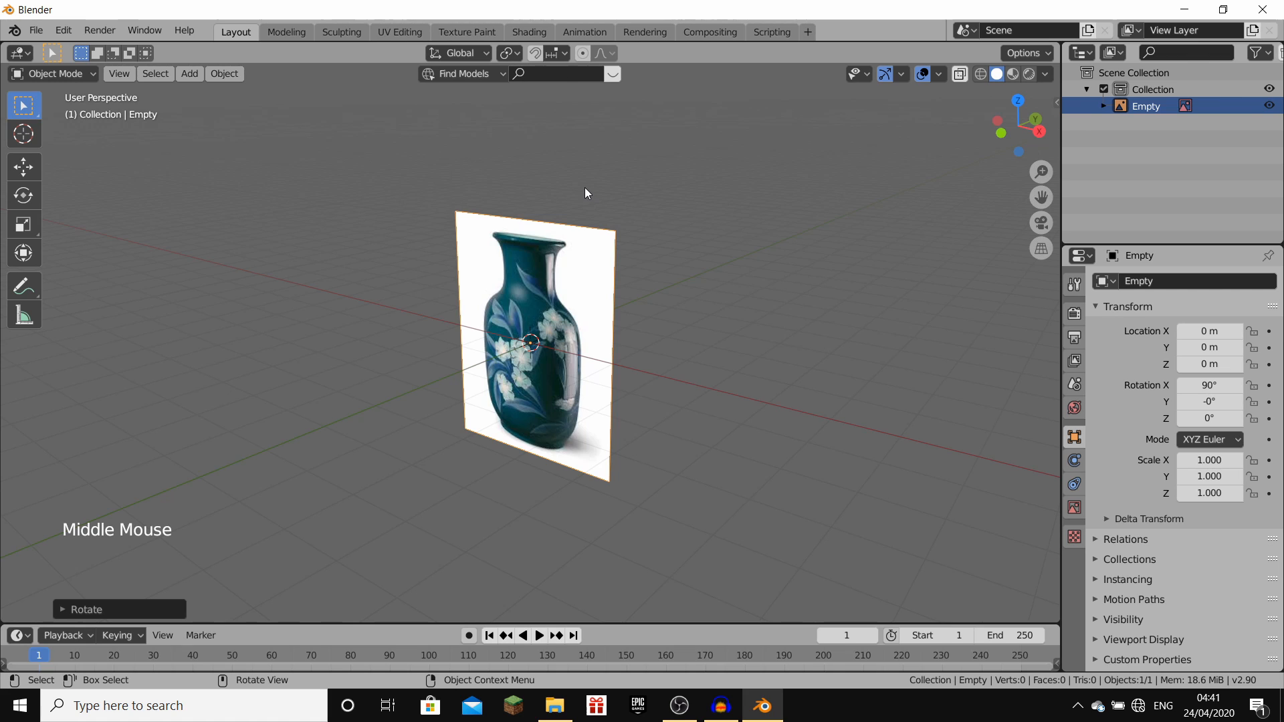
pyautogui.press('g')
pyautogui.press('z')
pyautogui.press('1')
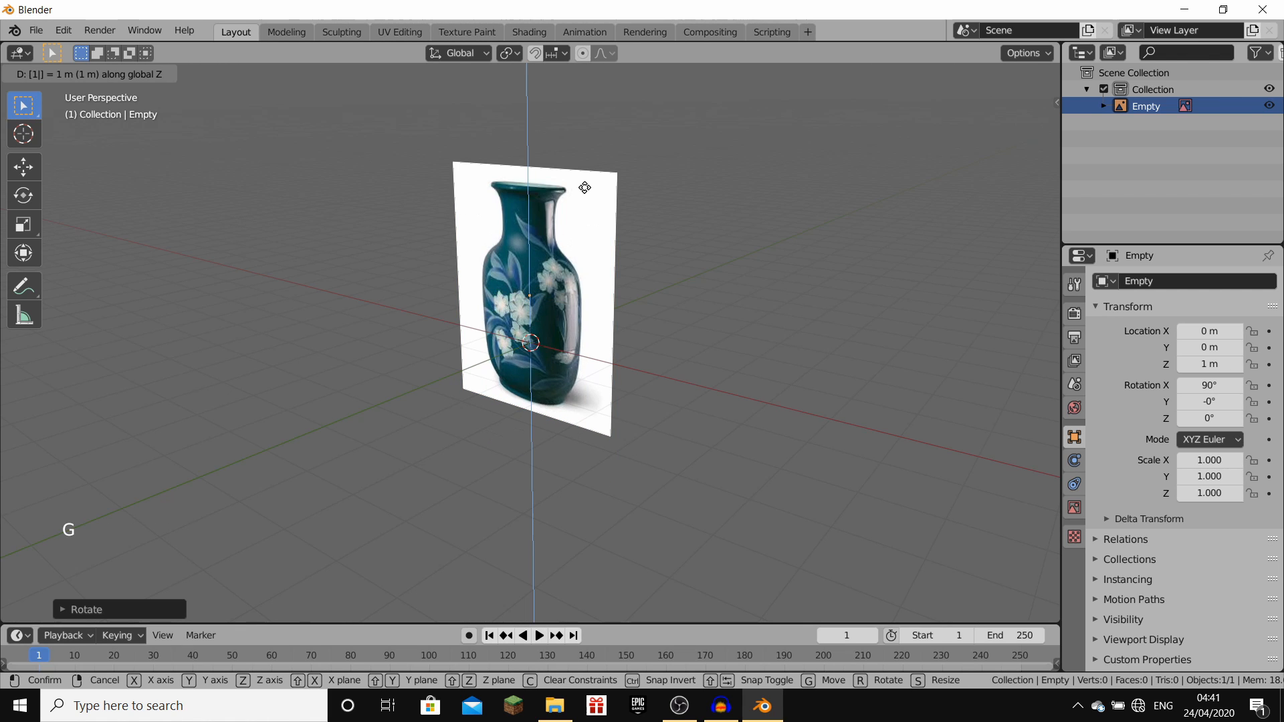
pyautogui.press('Return')
# Step: Switch to the front orthographic view, frame the vase image and collapse the timeline to enlarge the 3D viewport
pyautogui.scroll(7, 543, 229)
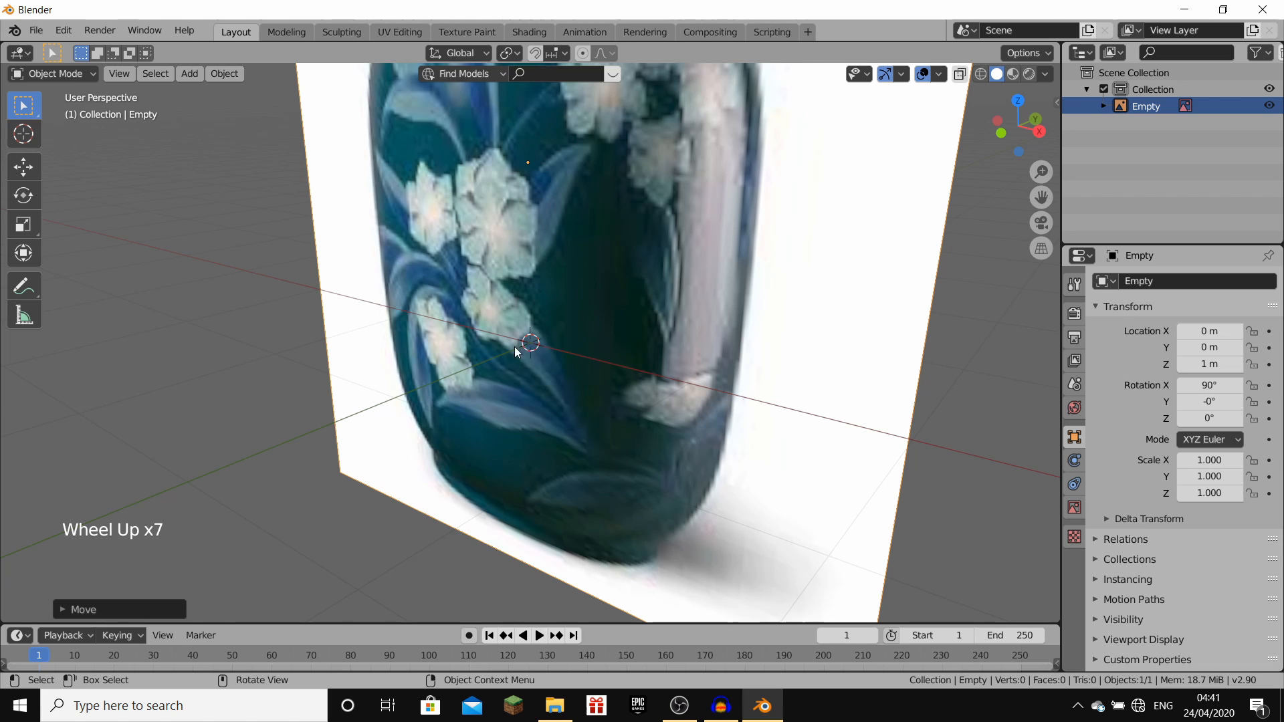
pyautogui.scroll(-6, 544, 307)
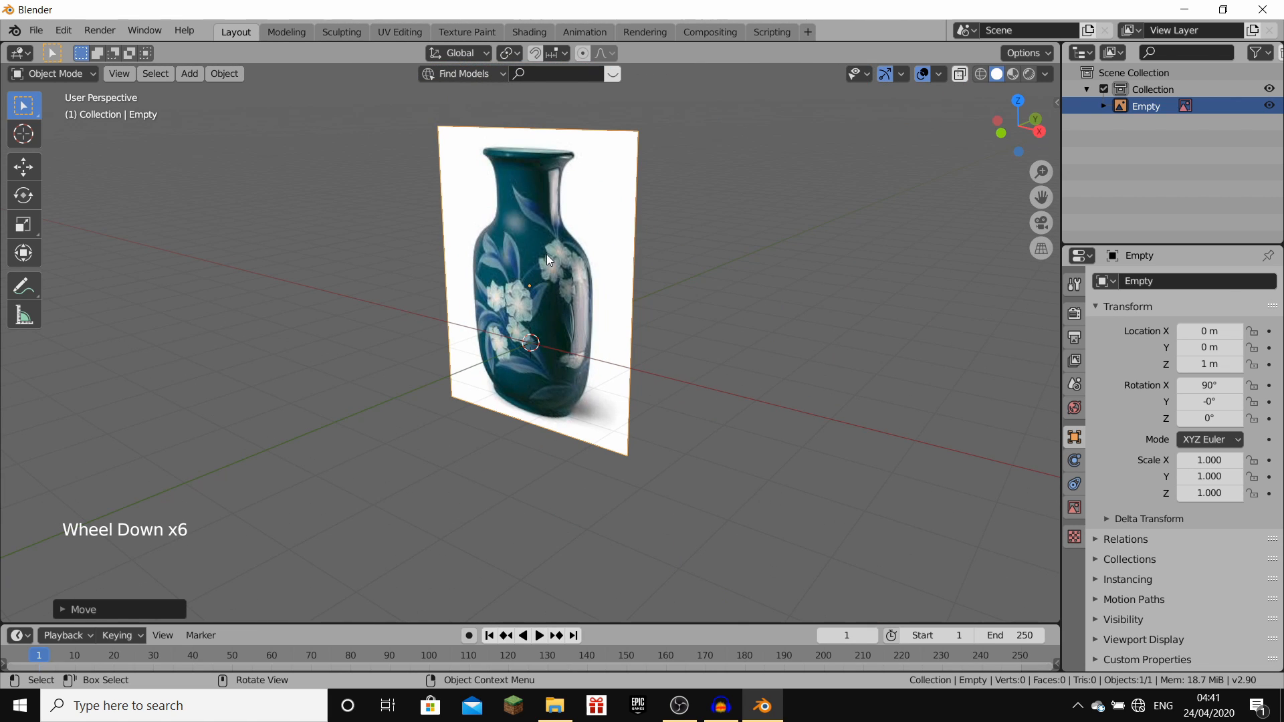
pyautogui.press('KP_1')
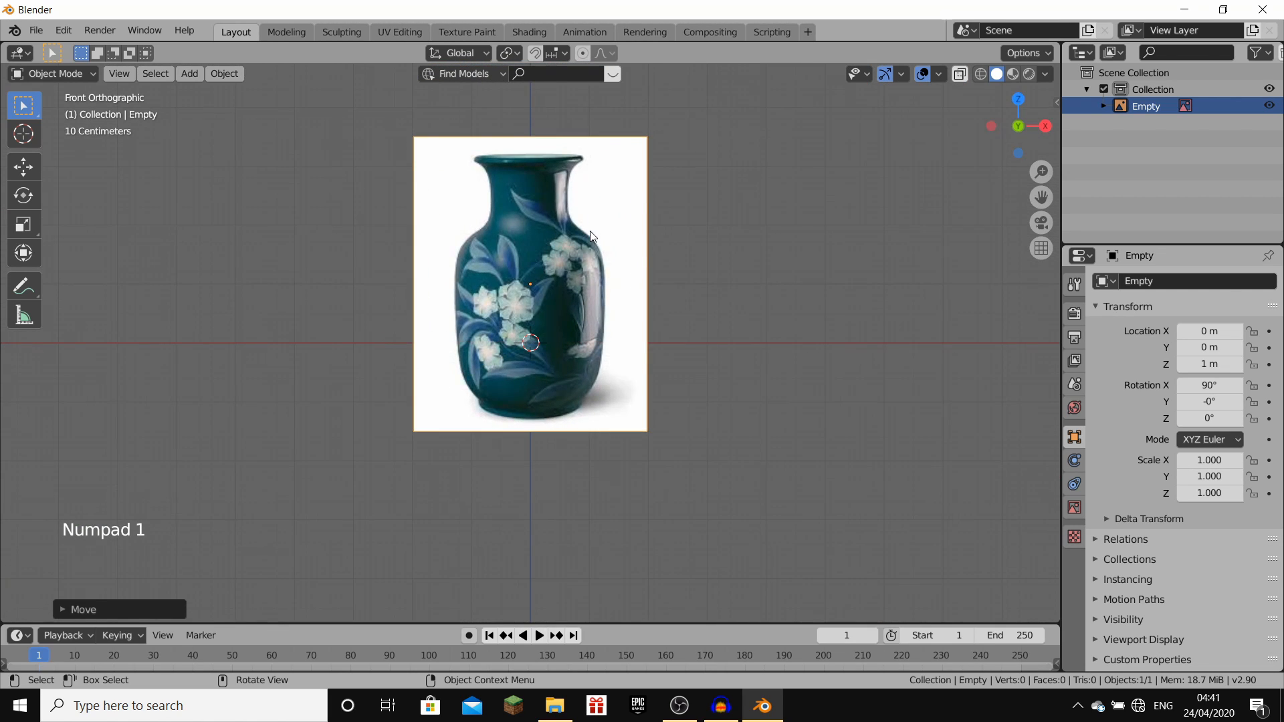
pyautogui.keyDown('shift'); pyautogui.moveTo(524, 206); pyautogui.dragTo(554, 113, button='middle'); pyautogui.keyUp('shift')
pyautogui.keyDown('shift'); pyautogui.scroll(1, 523, 258); pyautogui.keyUp('shift')
pyautogui.scroll(1, 523, 254)
pyautogui.scroll(1, 500, 242)
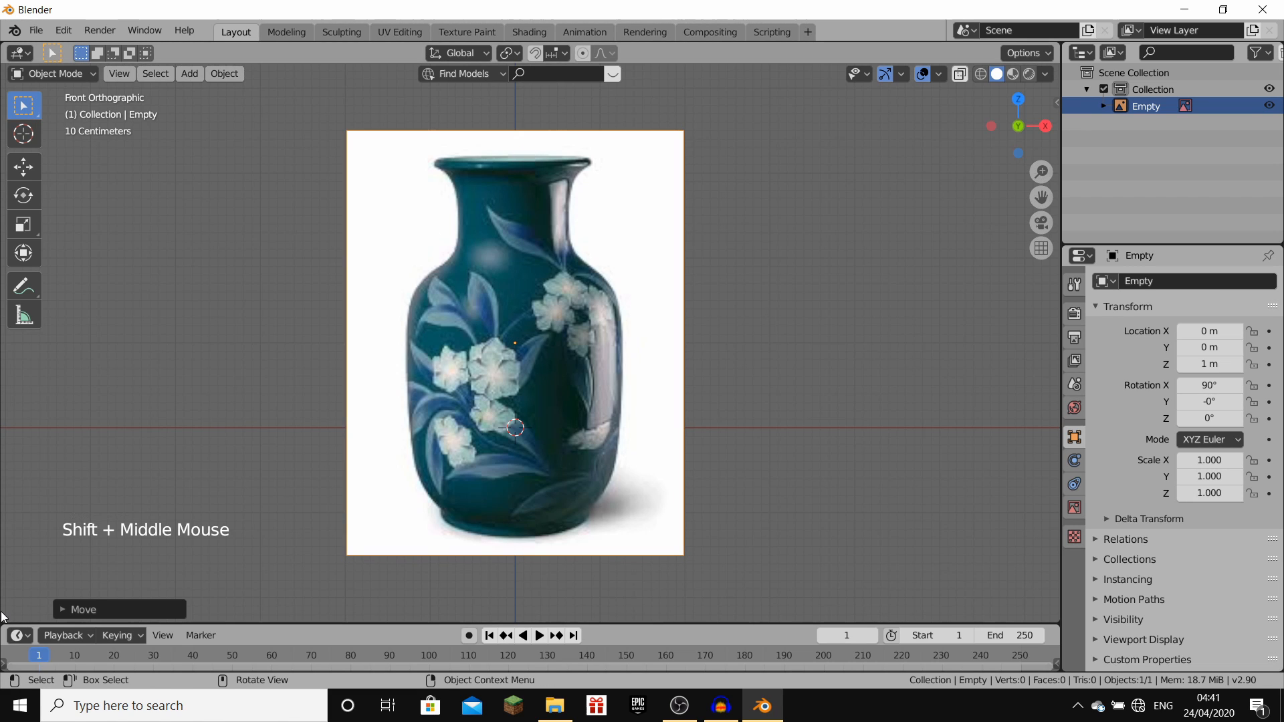
pyautogui.moveTo(2, 619); pyautogui.dragTo(13, 648)
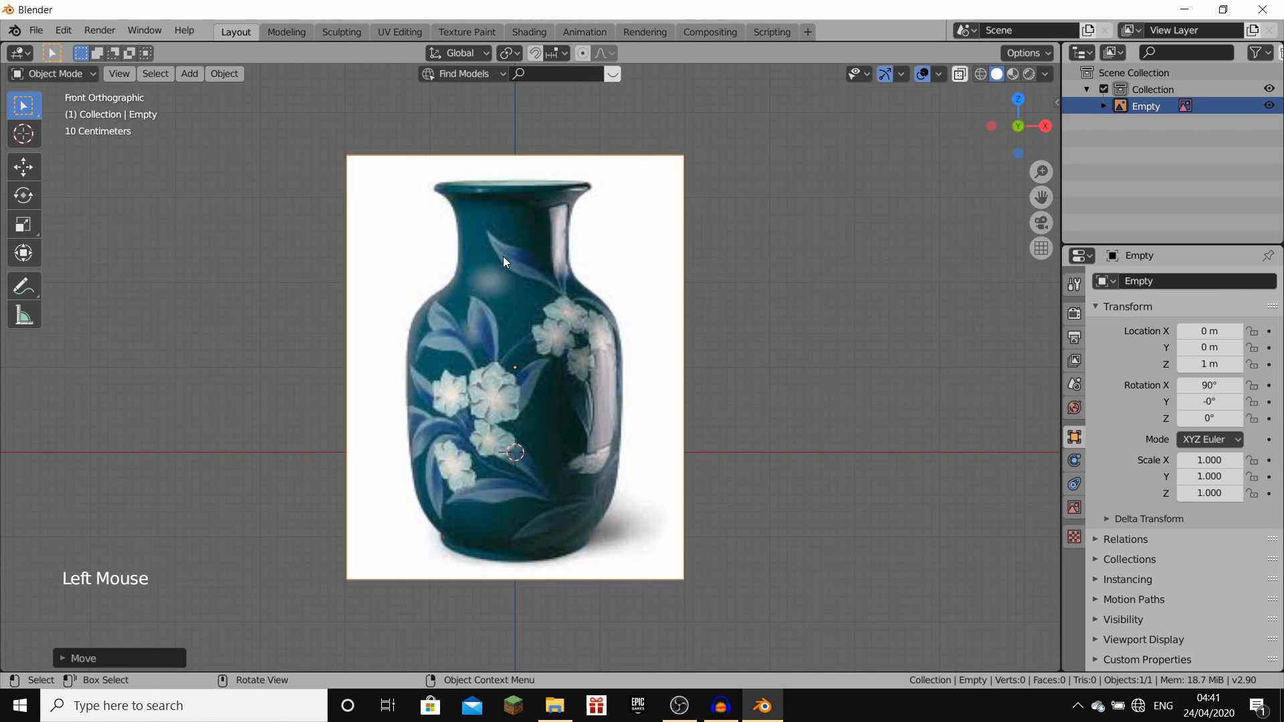
# Step: Add a cylinder mesh and move it up about 0.62 m along Z over the vase's body
pyautogui.scroll(1, 527, 247)
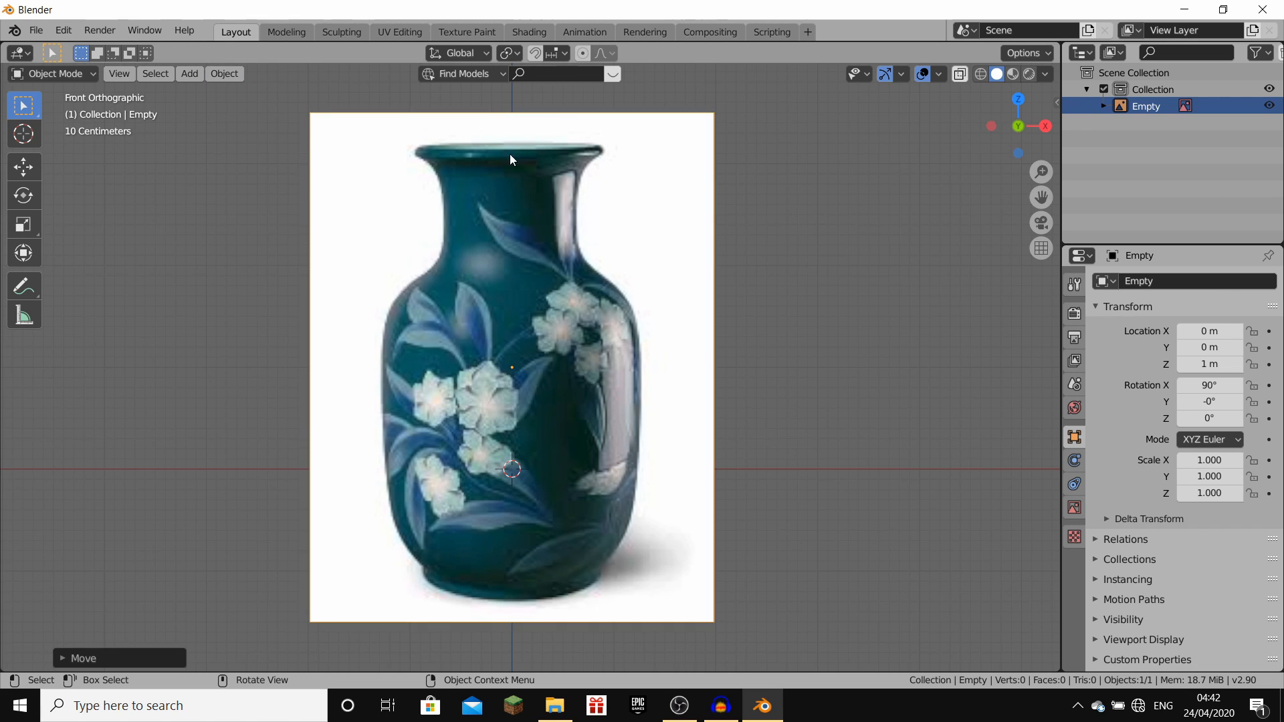
pyautogui.click(185, 75)
pyautogui.moveTo(198, 92)
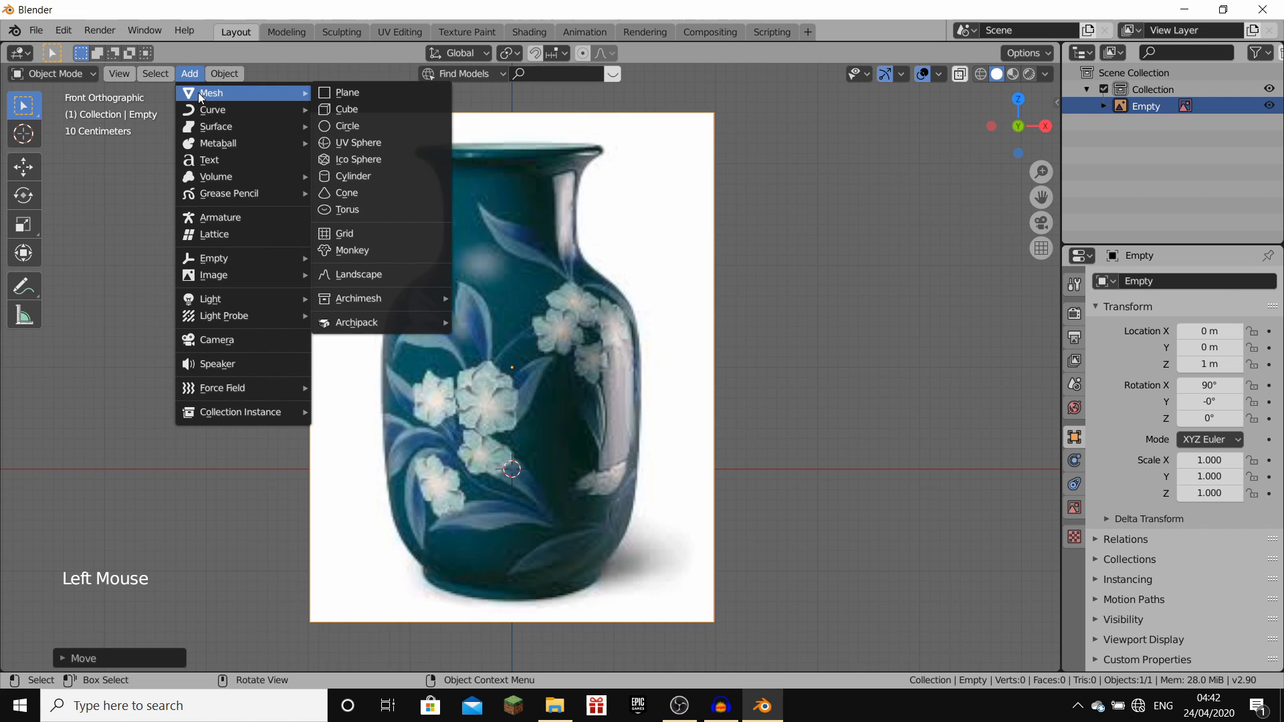
pyautogui.click(359, 178)
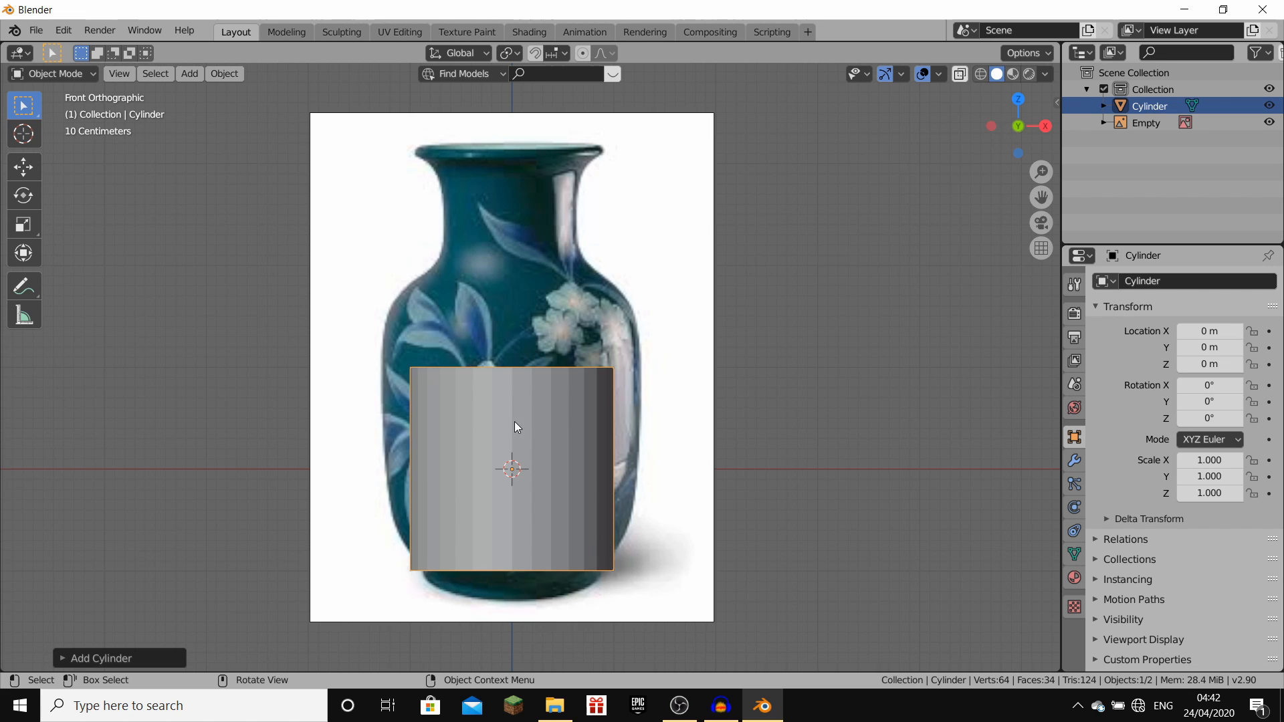
pyautogui.press('g')
pyautogui.press('z')
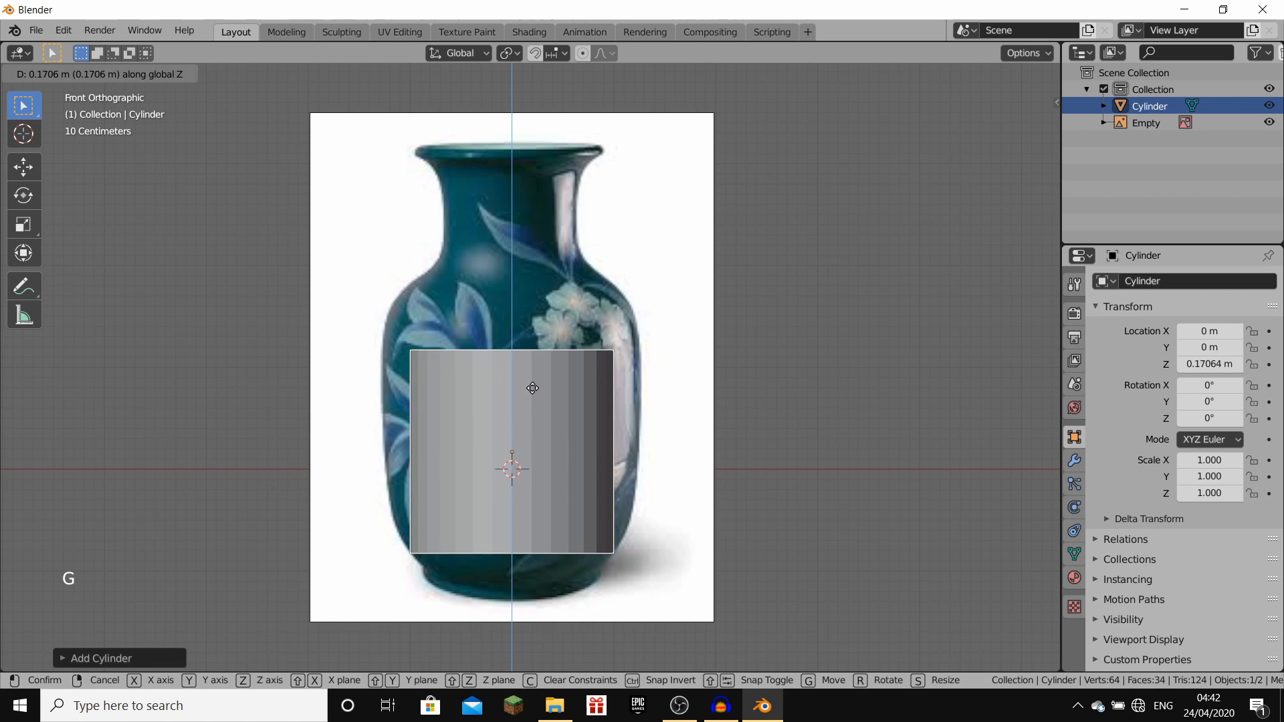
pyautogui.click(527, 347)
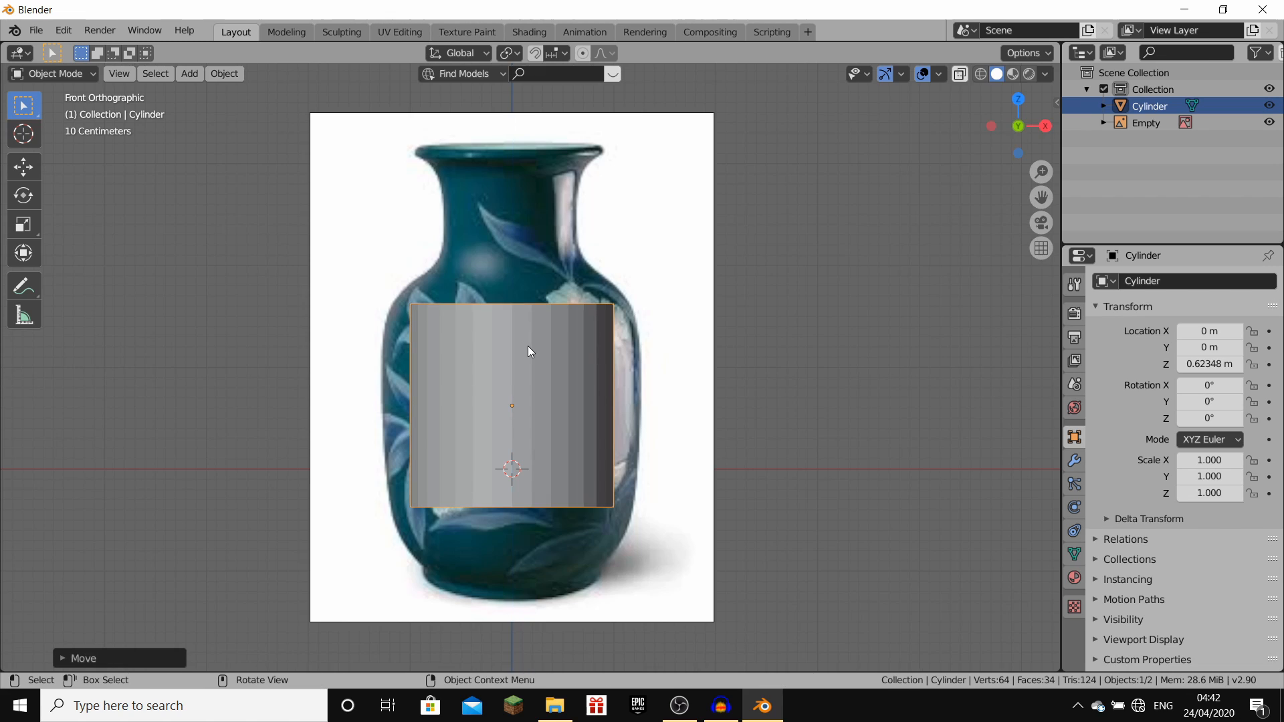
# Step: Put the cylinder into Edit Mode and turn on X-ray so the vase image shows through it
pyautogui.click(53, 78)
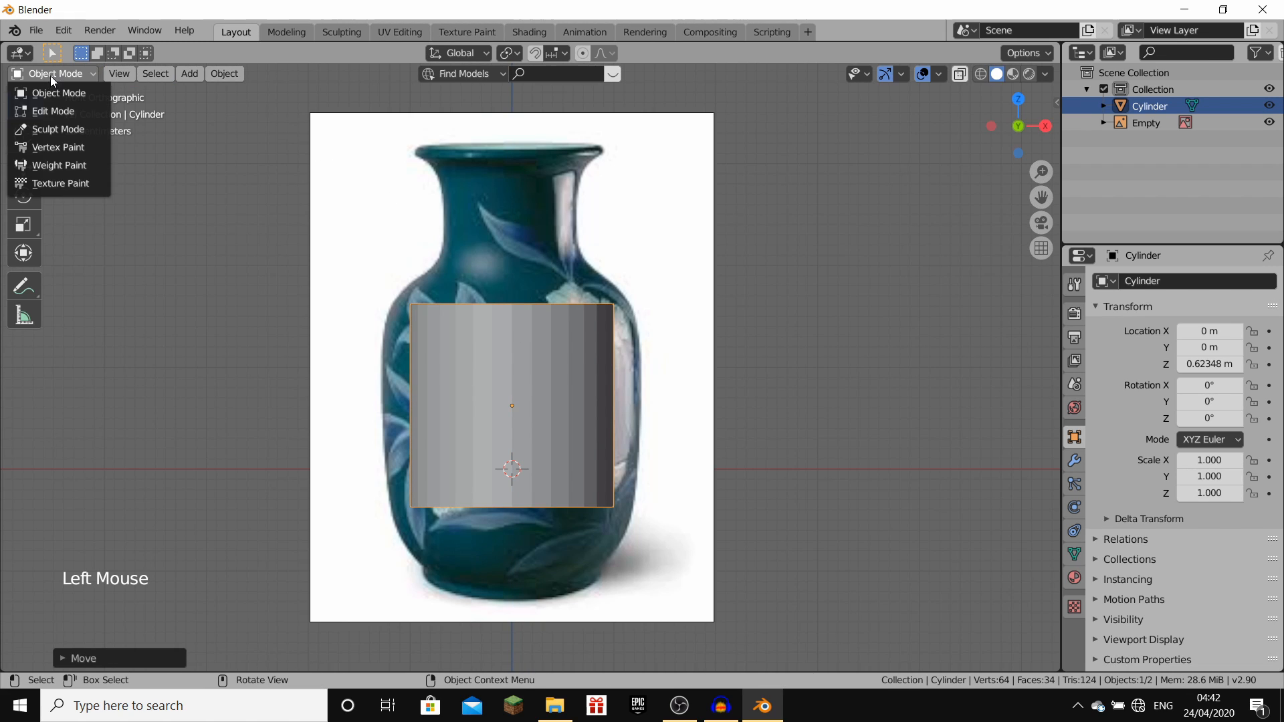
pyautogui.click(47, 109)
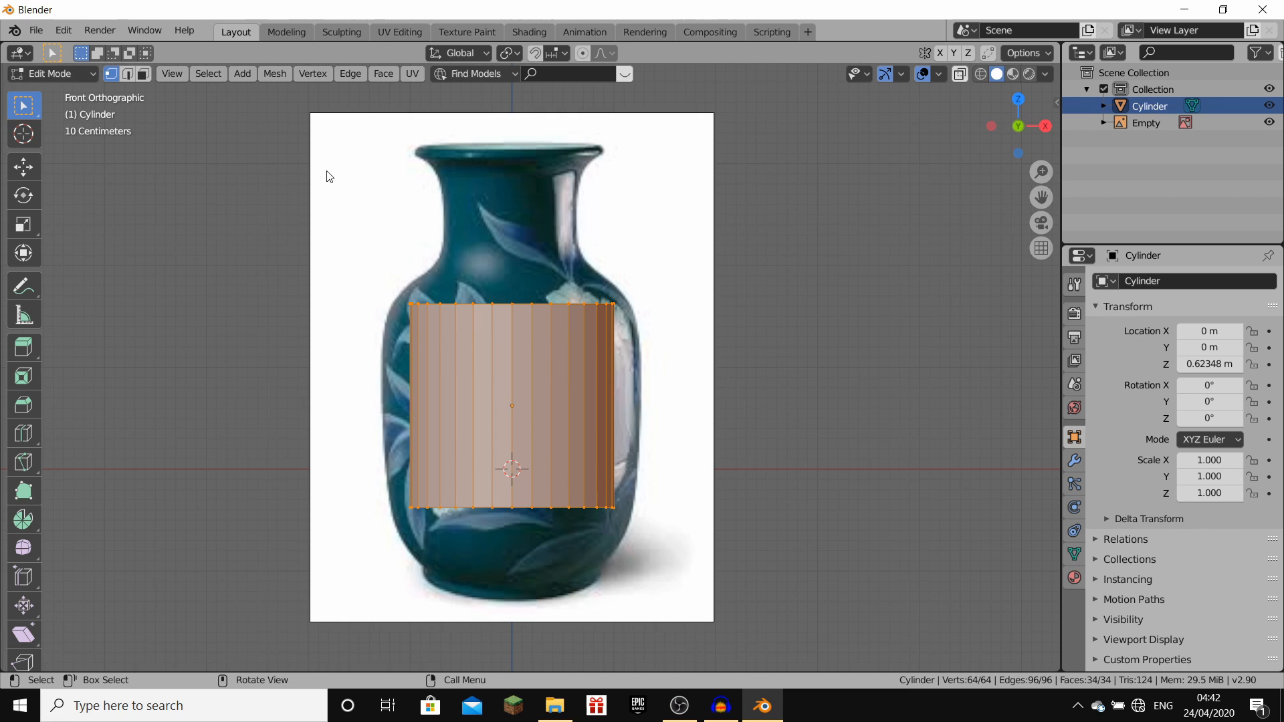
pyautogui.click(960, 76)
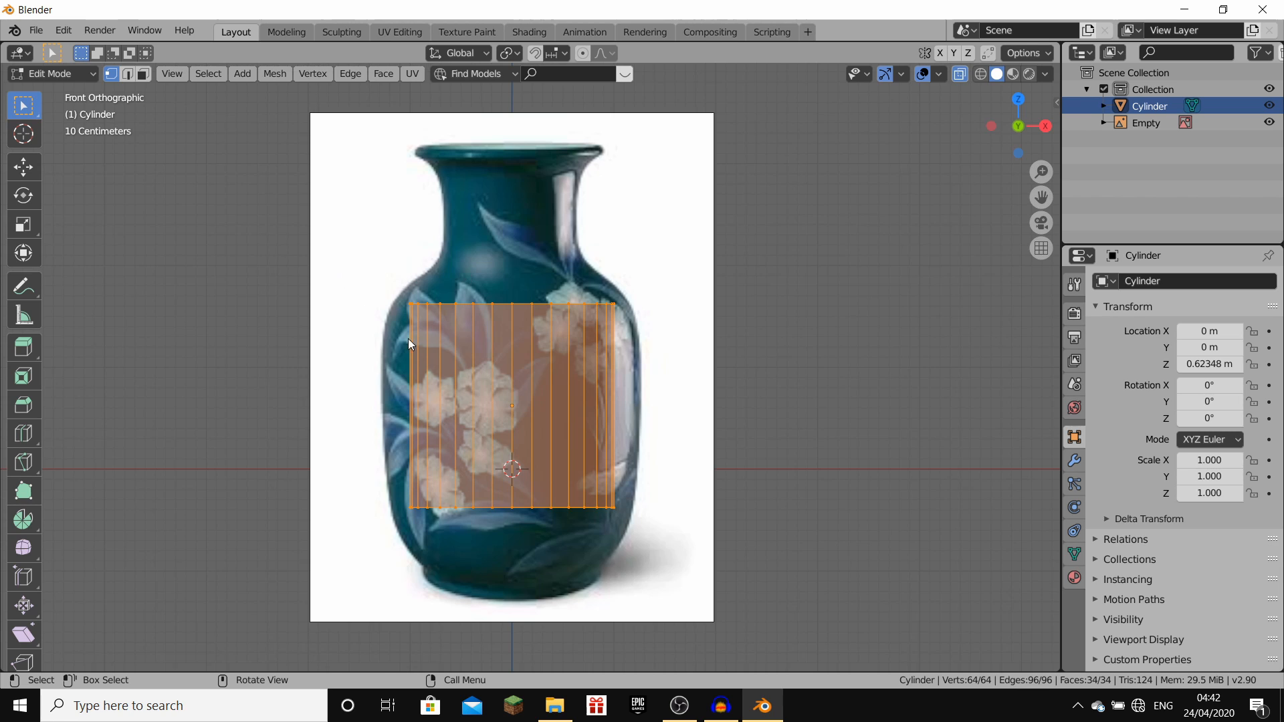
# Step: Try box-selecting the cylinder's top vertices with X-ray off and inspect the selection from above
pyautogui.click(965, 74)
pyautogui.moveTo(271, 272); pyautogui.dragTo(764, 315)
pyautogui.moveTo(639, 242)
pyautogui.mouseDown(button='middle')
pyautogui.moveTo(579, 304)
pyautogui.moveTo(423, 343)
pyautogui.moveTo(615, 238)
pyautogui.mouseUp(button='middle')
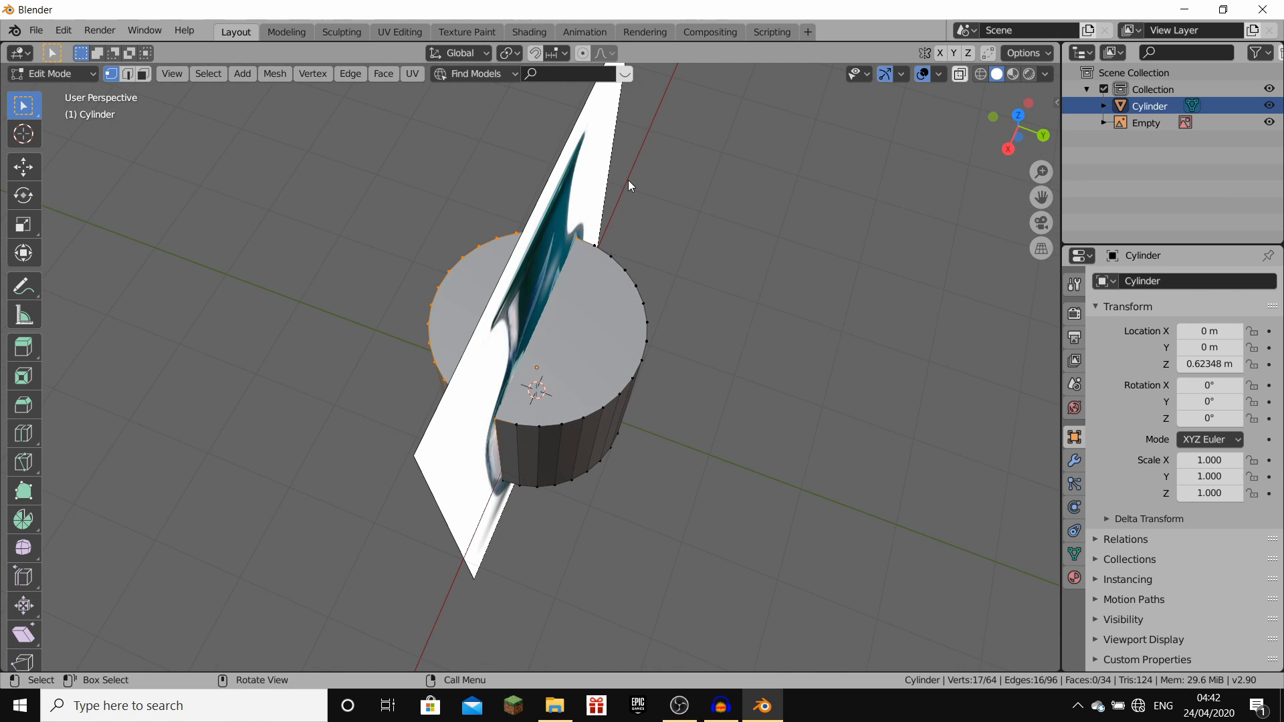
pyautogui.press('KP_1')
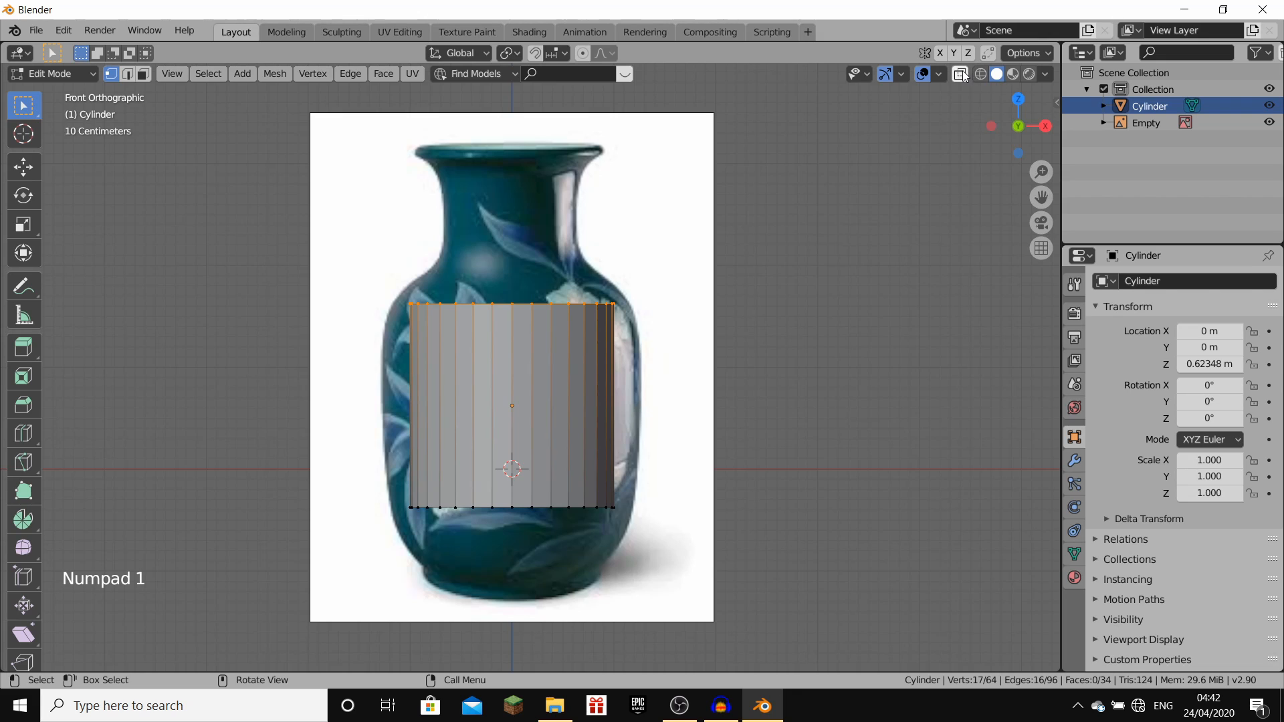
# Step: With X-ray on, select the cylinder's entire top vertex ring and move it up along Z to the vase's rim
pyautogui.click(960, 74)
pyautogui.moveTo(323, 210); pyautogui.dragTo(867, 390)
pyautogui.moveTo(761, 295); pyautogui.dragTo(705, 412, button='middle')
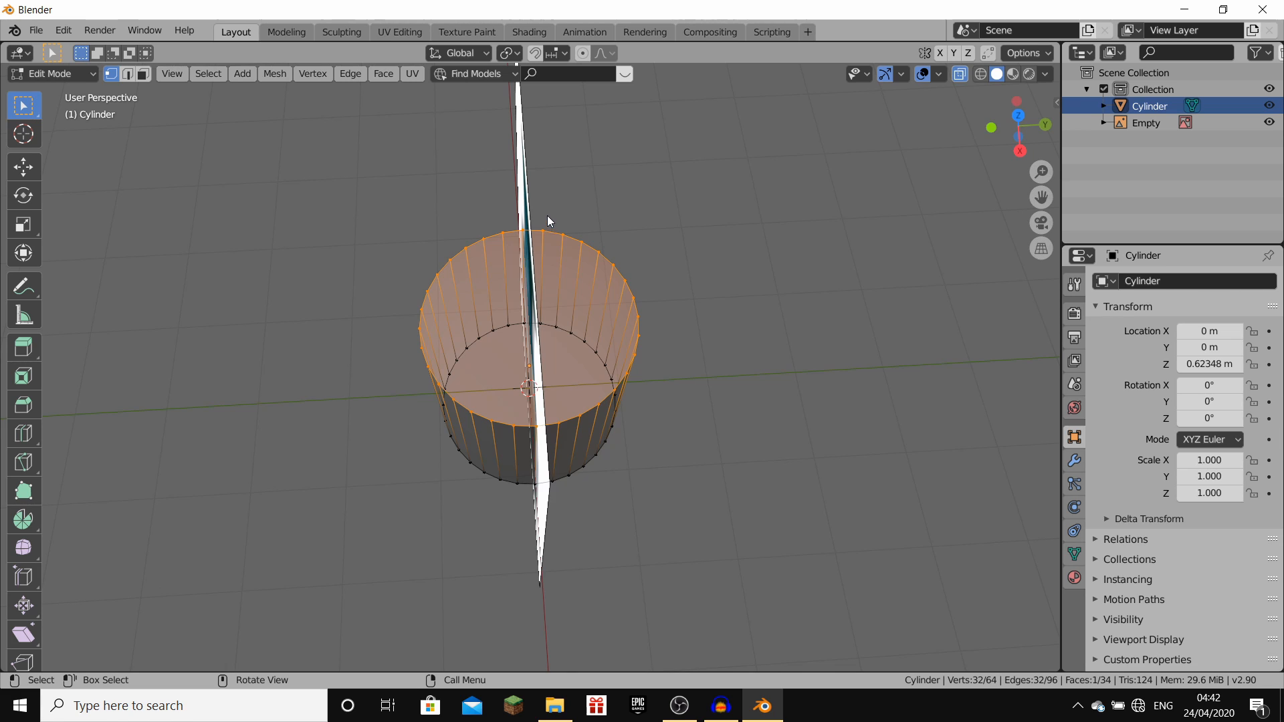
pyautogui.press('KP_1')
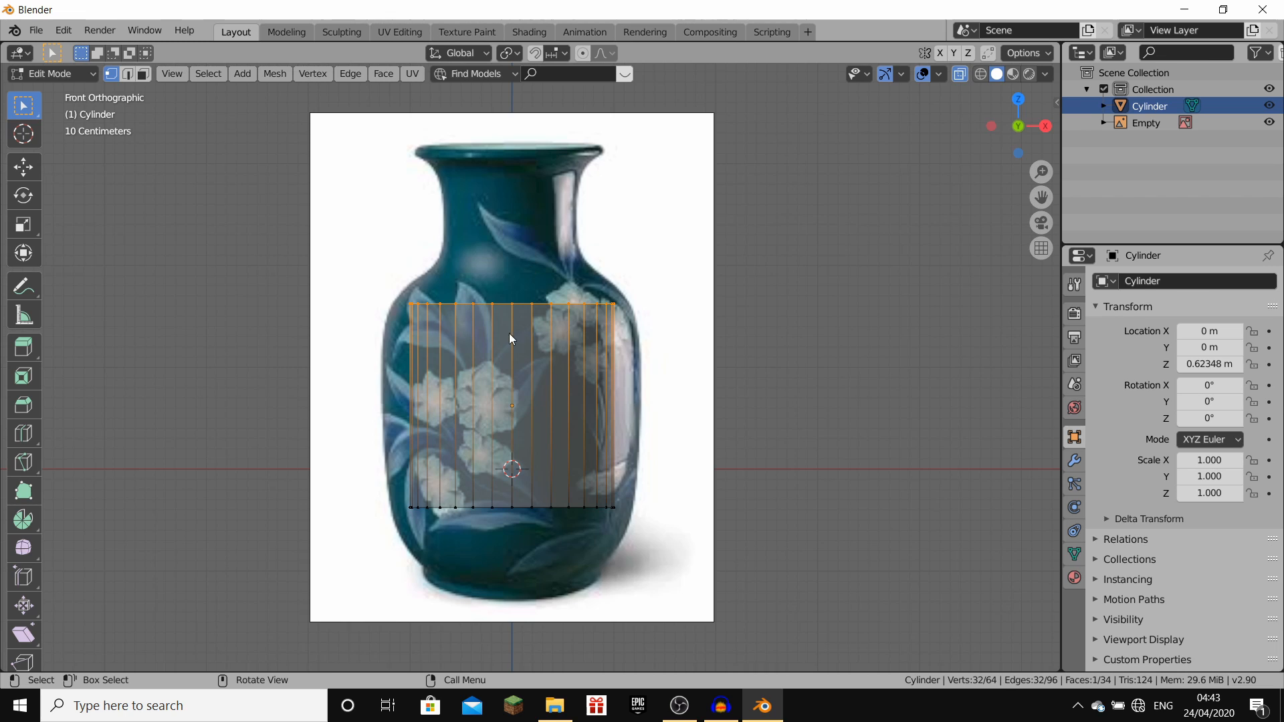
pyautogui.press('g')
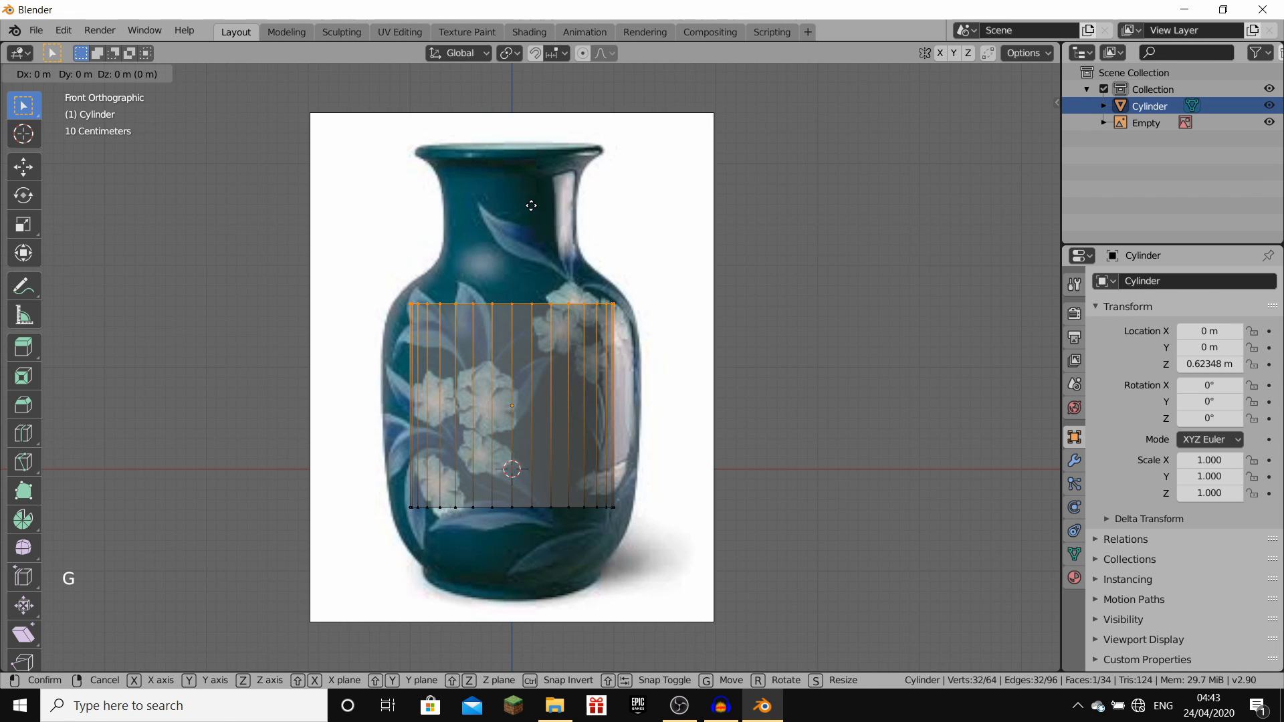
pyautogui.press('z')
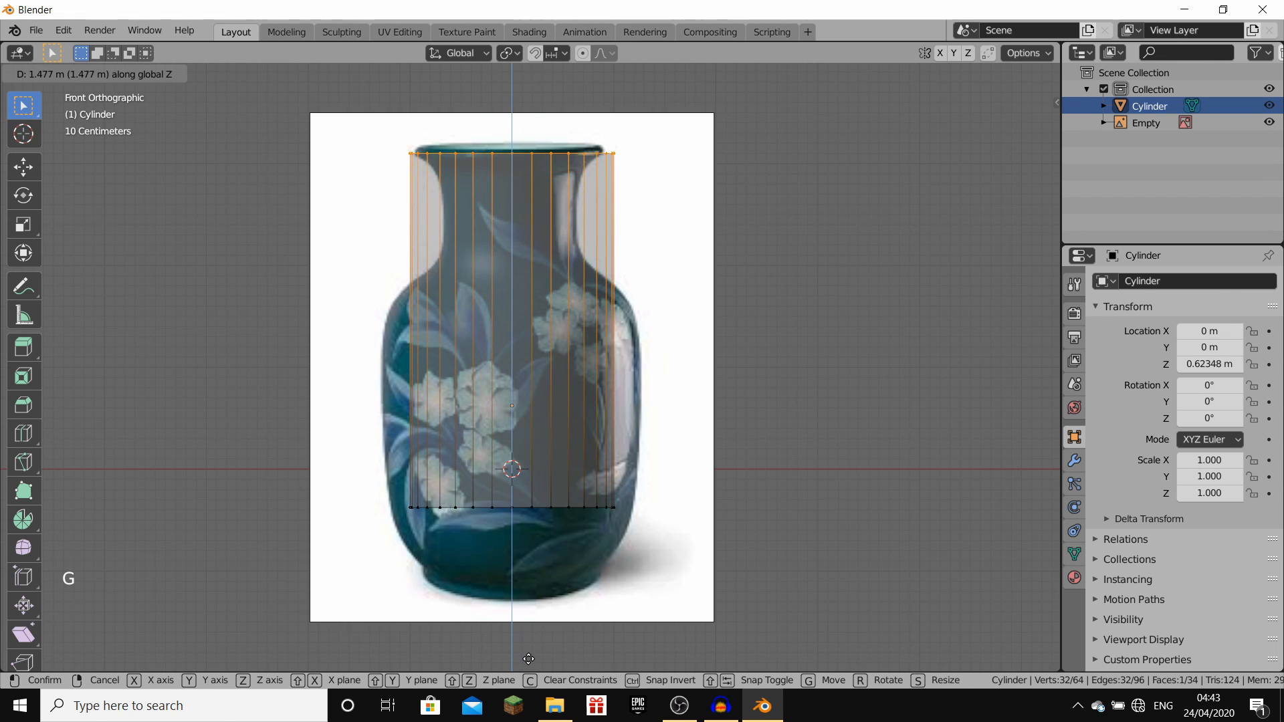
pyautogui.click(526, 652)
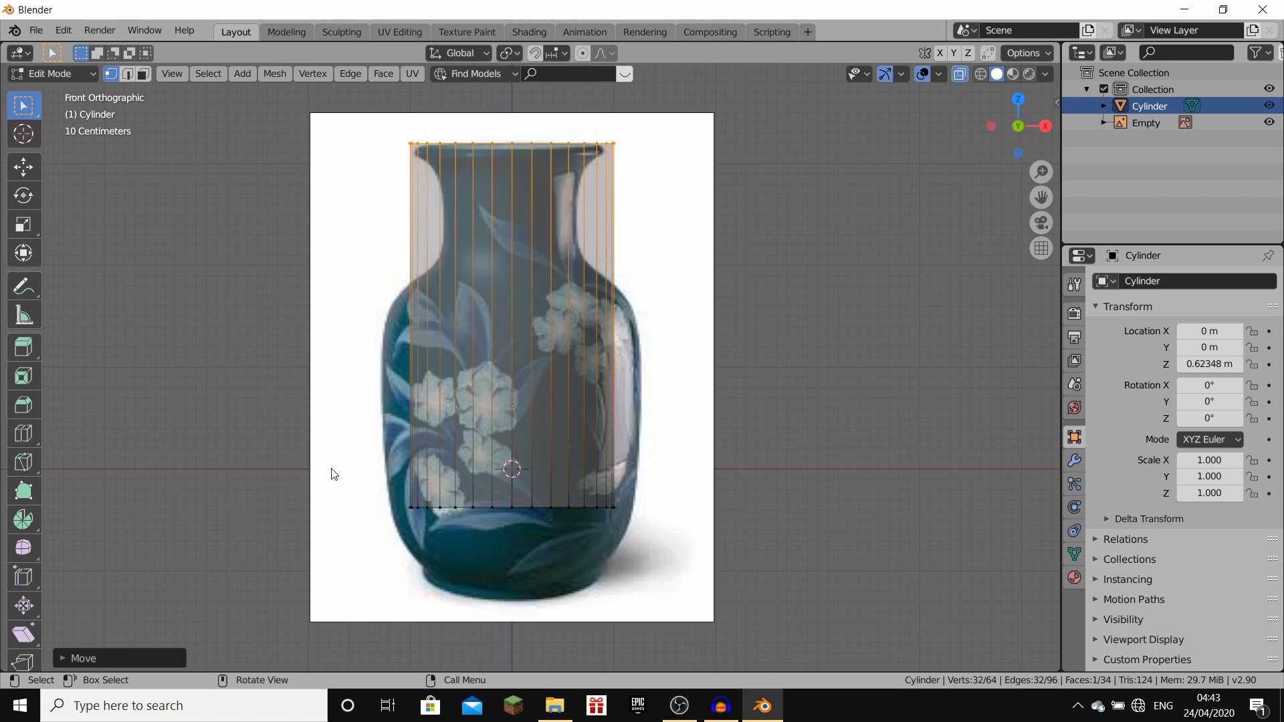
# Step: Select the cylinder's bottom vertex ring and move it down along Z to the vase's base
pyautogui.moveTo(274, 460); pyautogui.dragTo(848, 518)
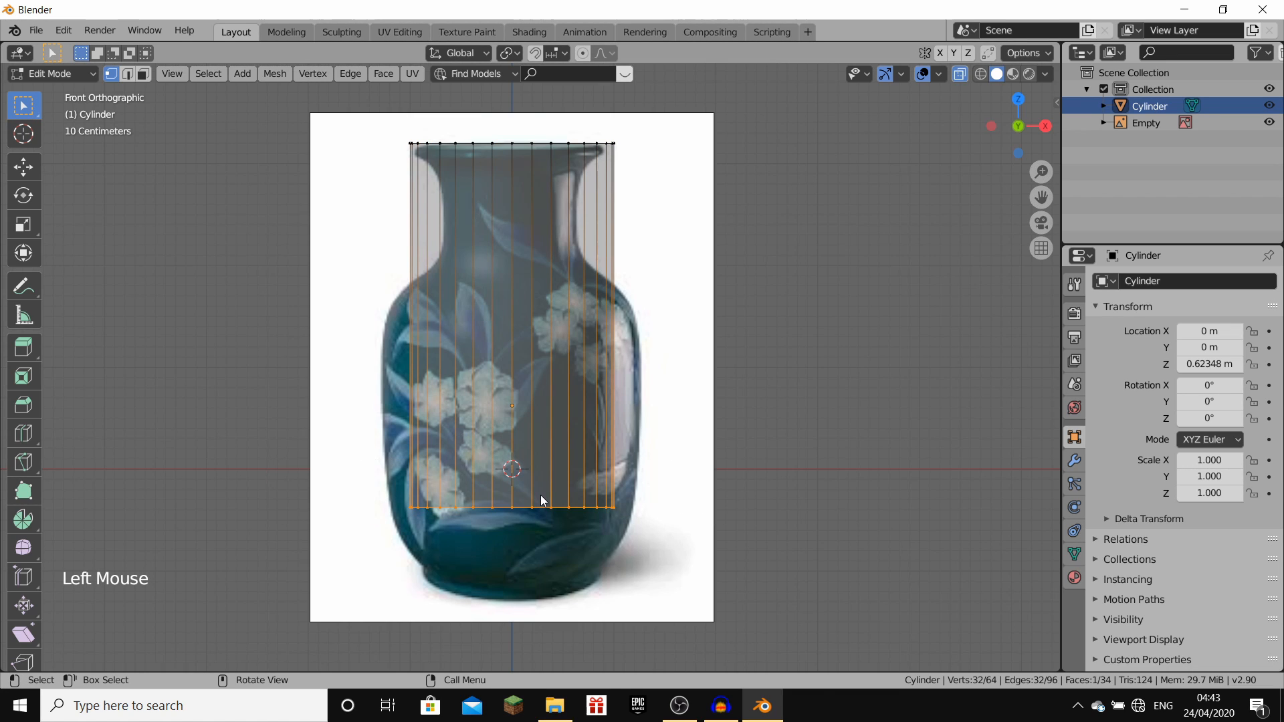
pyautogui.press('g')
pyautogui.press('z')
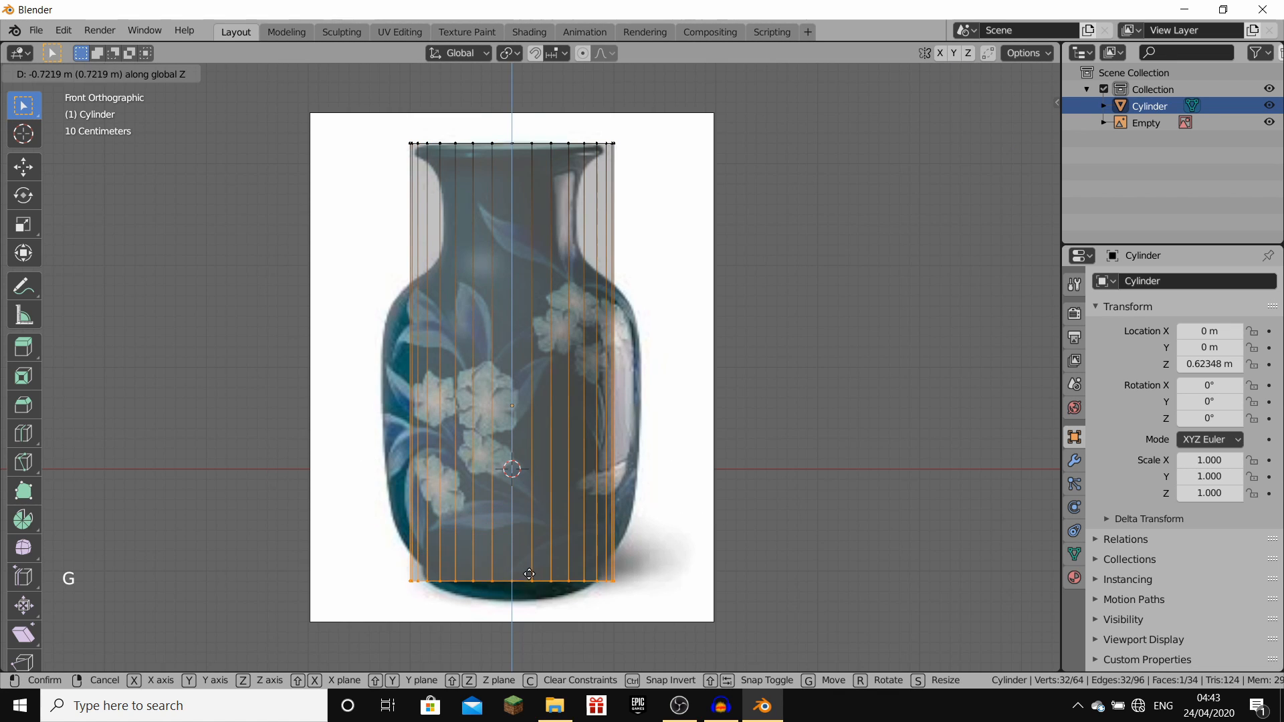
pyautogui.click(529, 594)
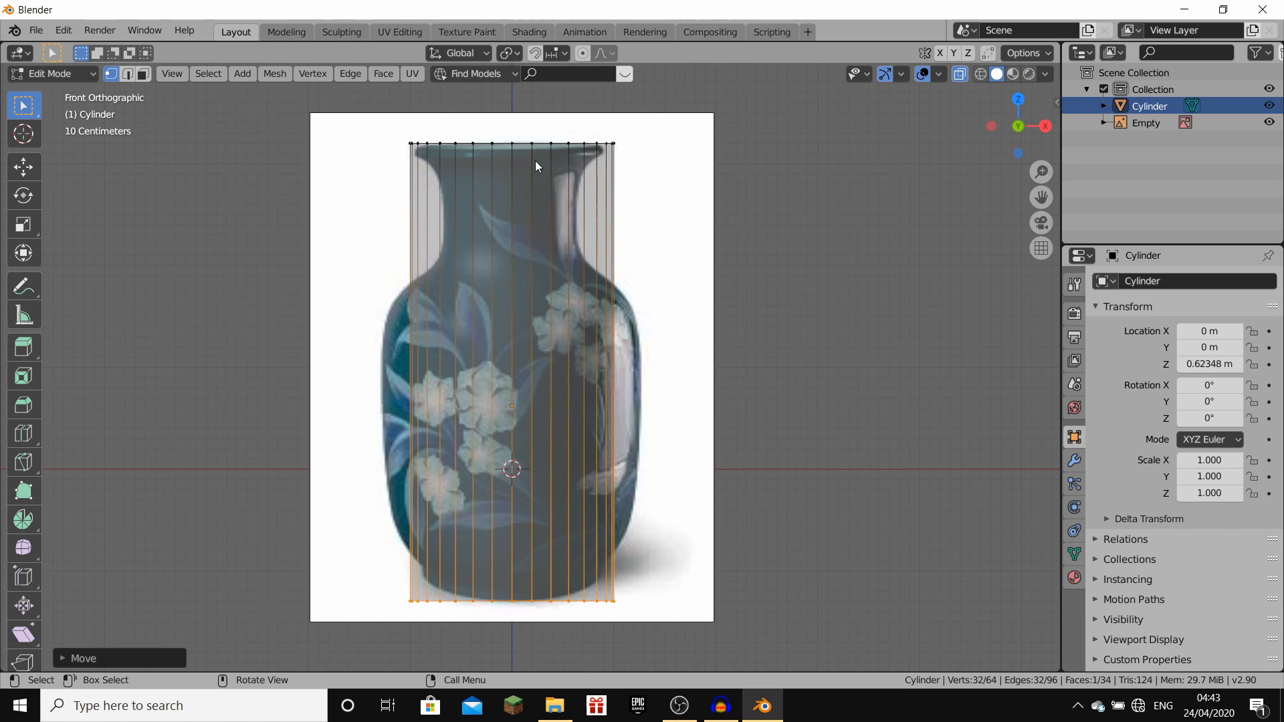
# Step: Try picking a single vertex on the top edge, and box-select the whole top ring for comparison
pyautogui.click(609, 143)
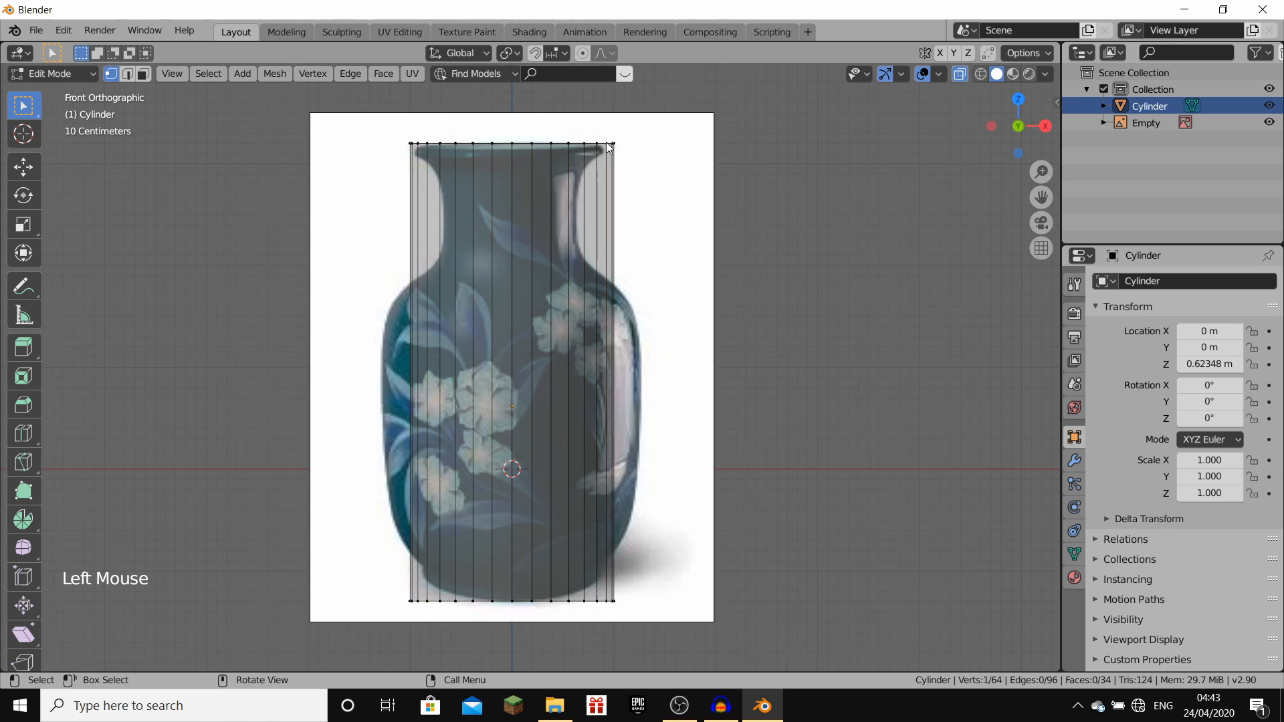
pyautogui.tripleClick(609, 143)
pyautogui.click(610, 145)
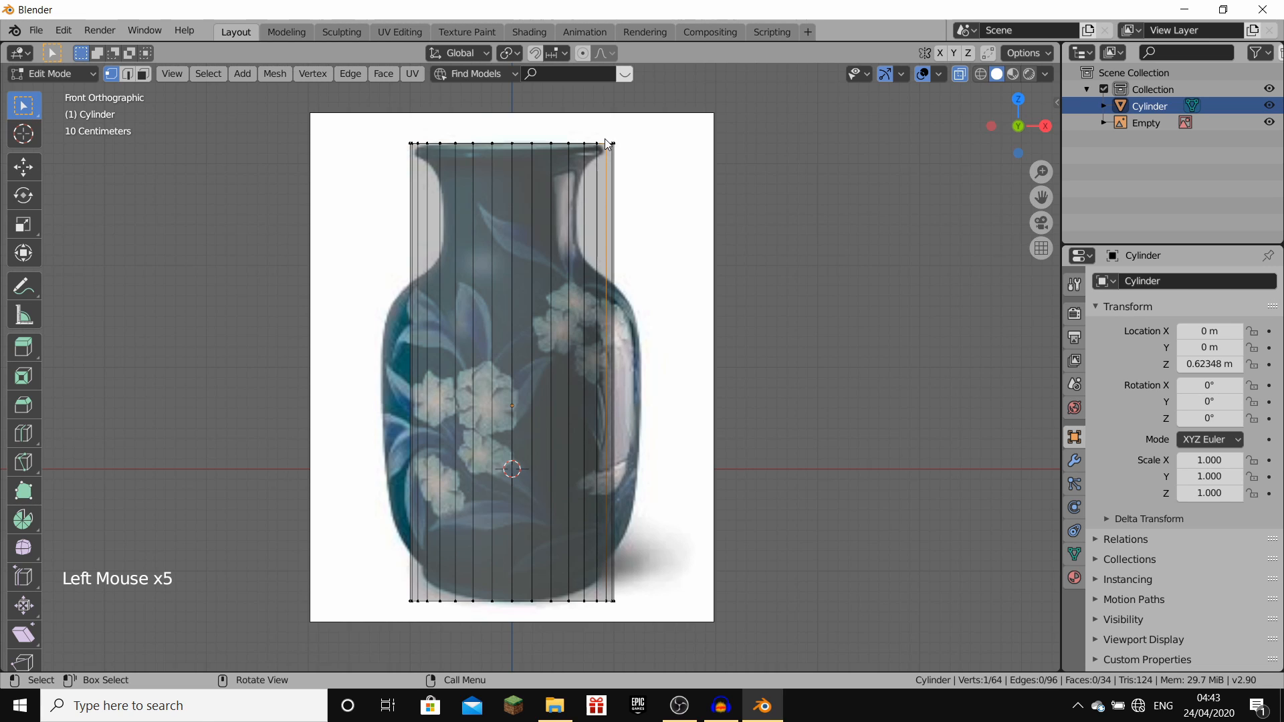
pyautogui.moveTo(289, 129); pyautogui.dragTo(781, 158)
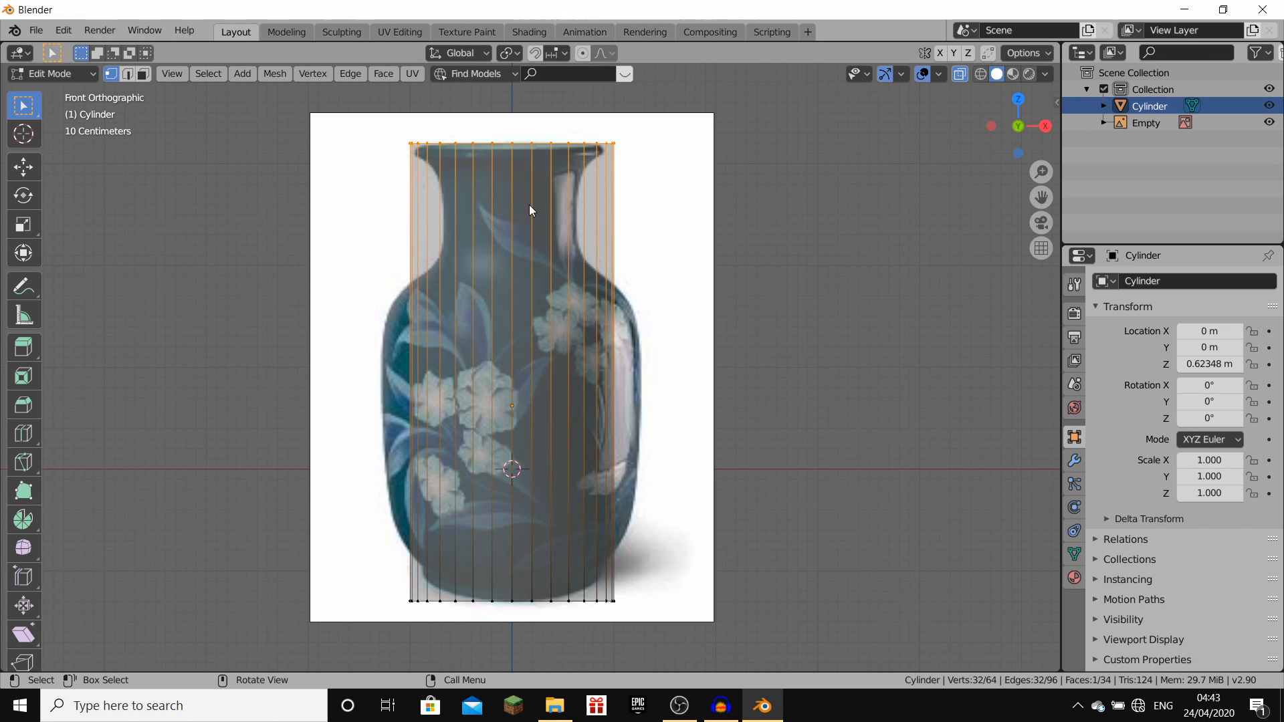
# Step: Select the bottom vertex ring and nudge it slightly up along Z to line up with the vase's base
pyautogui.moveTo(183, 439); pyautogui.dragTo(833, 606)
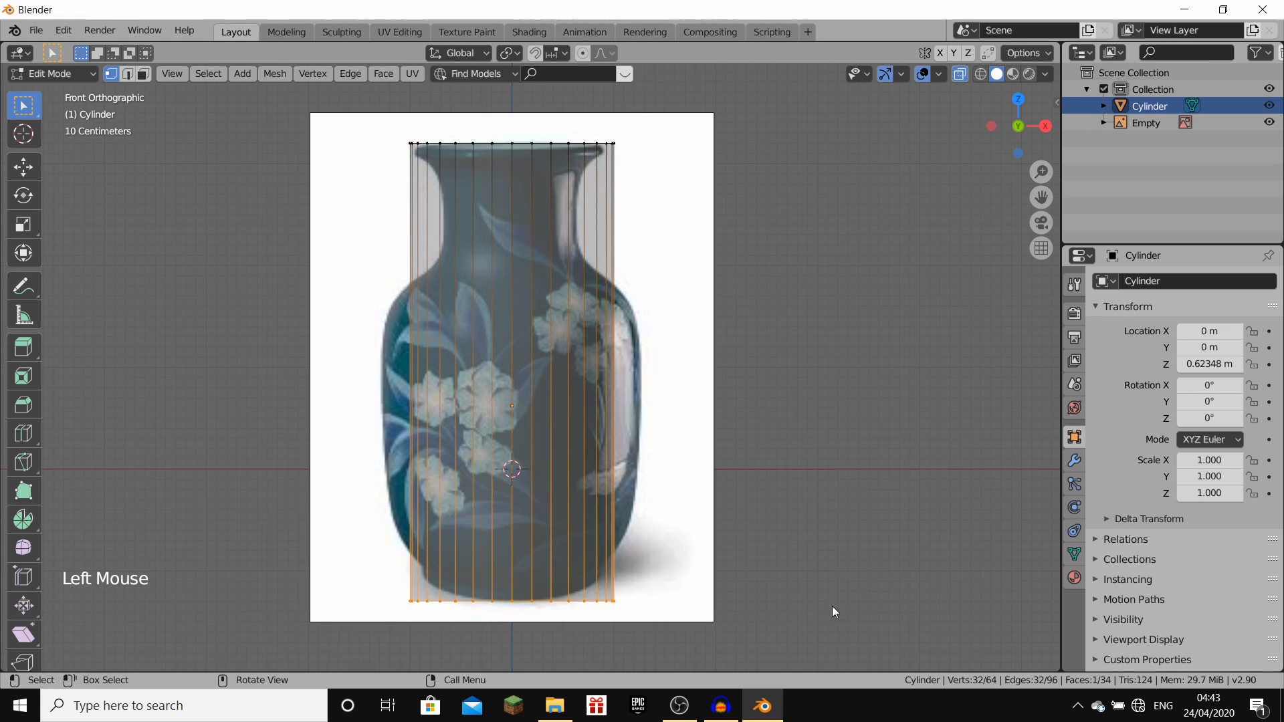
pyautogui.press('g')
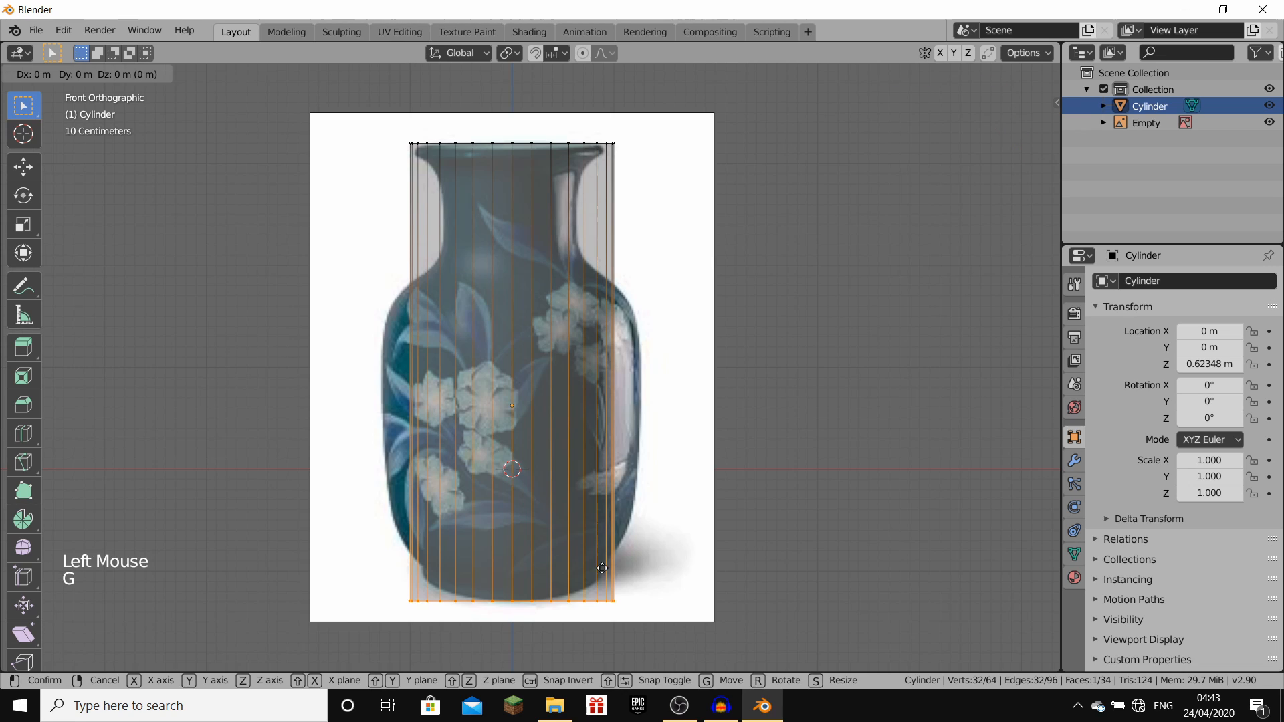
pyautogui.press('z')
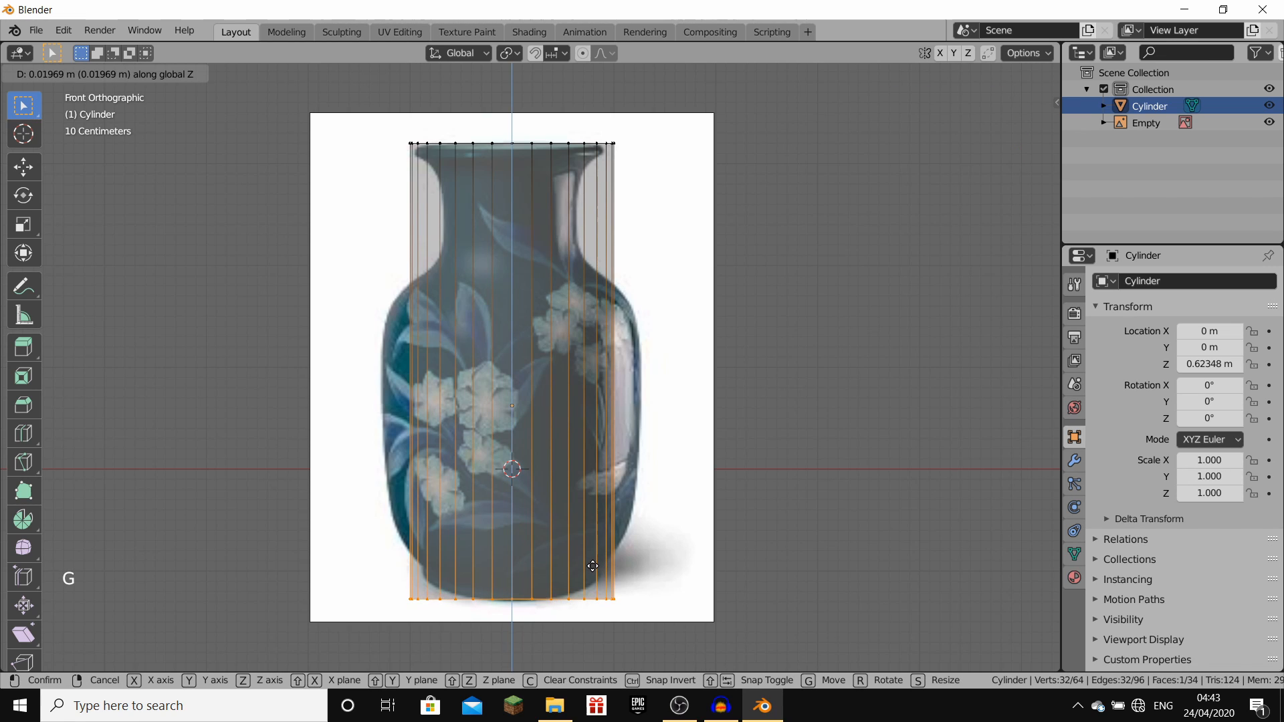
pyautogui.click(595, 570)
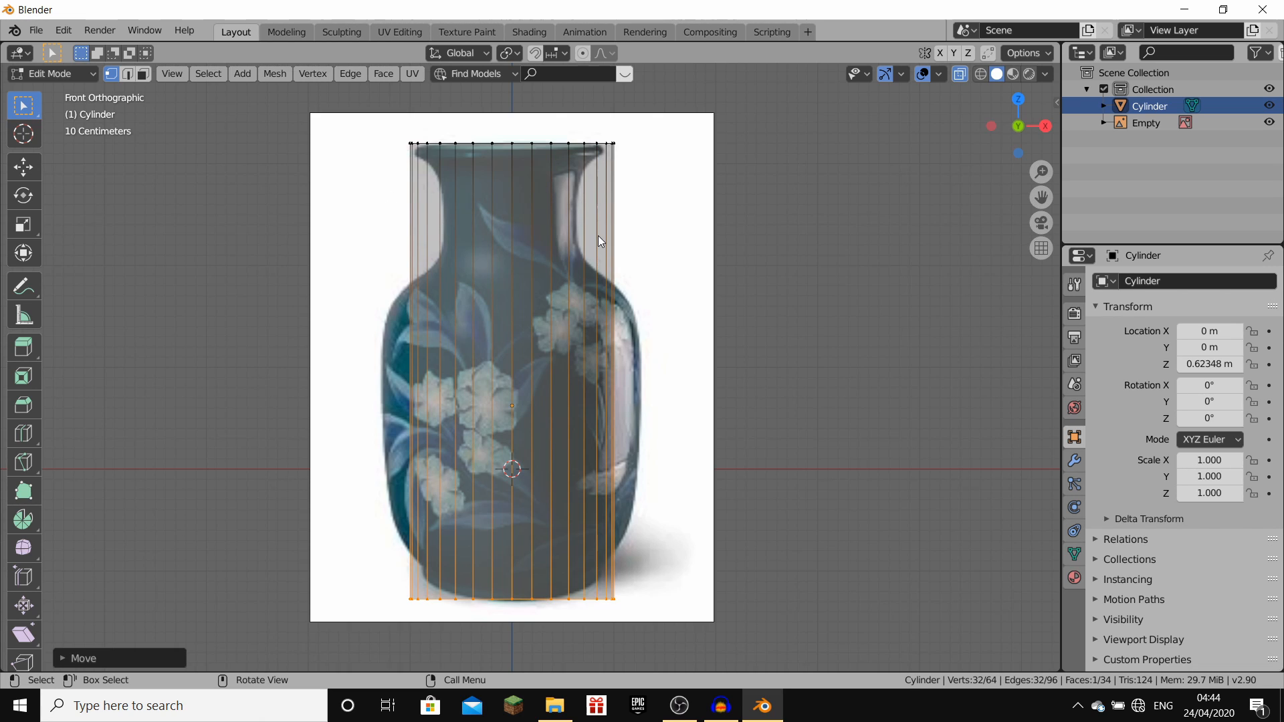
# Step: Add a loop cut at the vase's neck and scale it to about 0.63 to match the neck's width
pyautogui.press('ctrl')
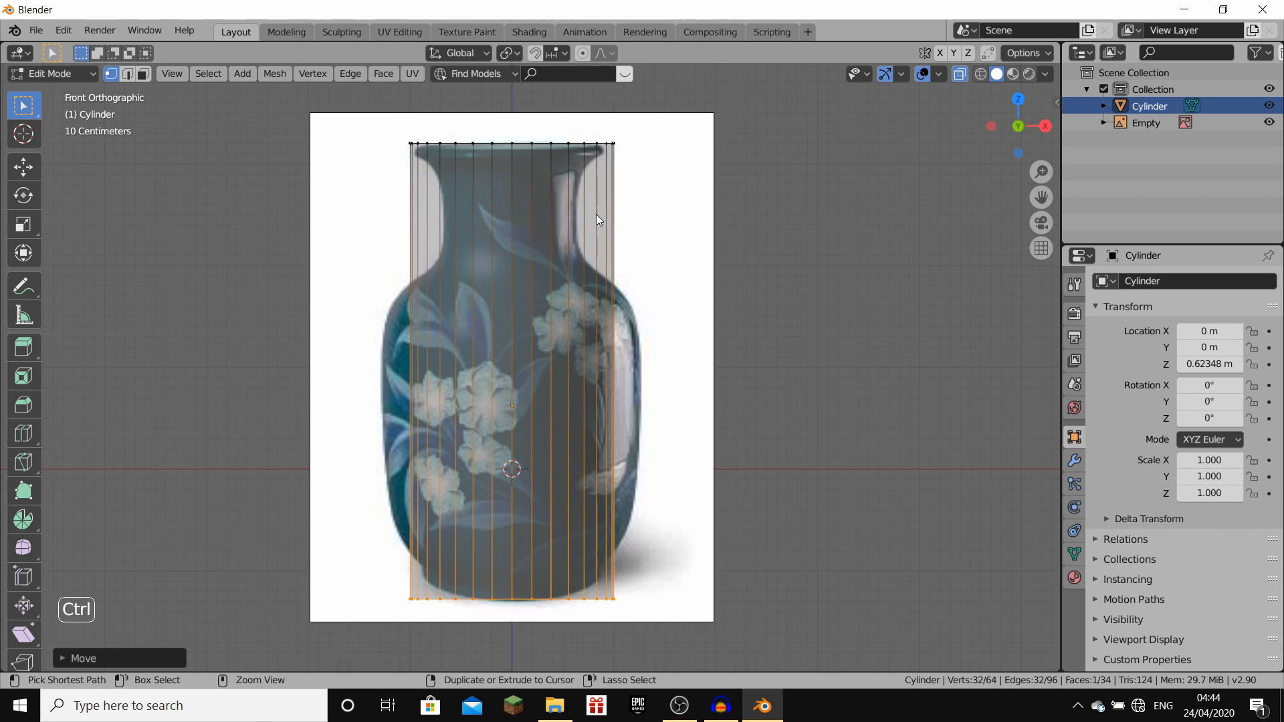
pyautogui.hotkey('ctrl', 'r')
pyautogui.click(572, 255)
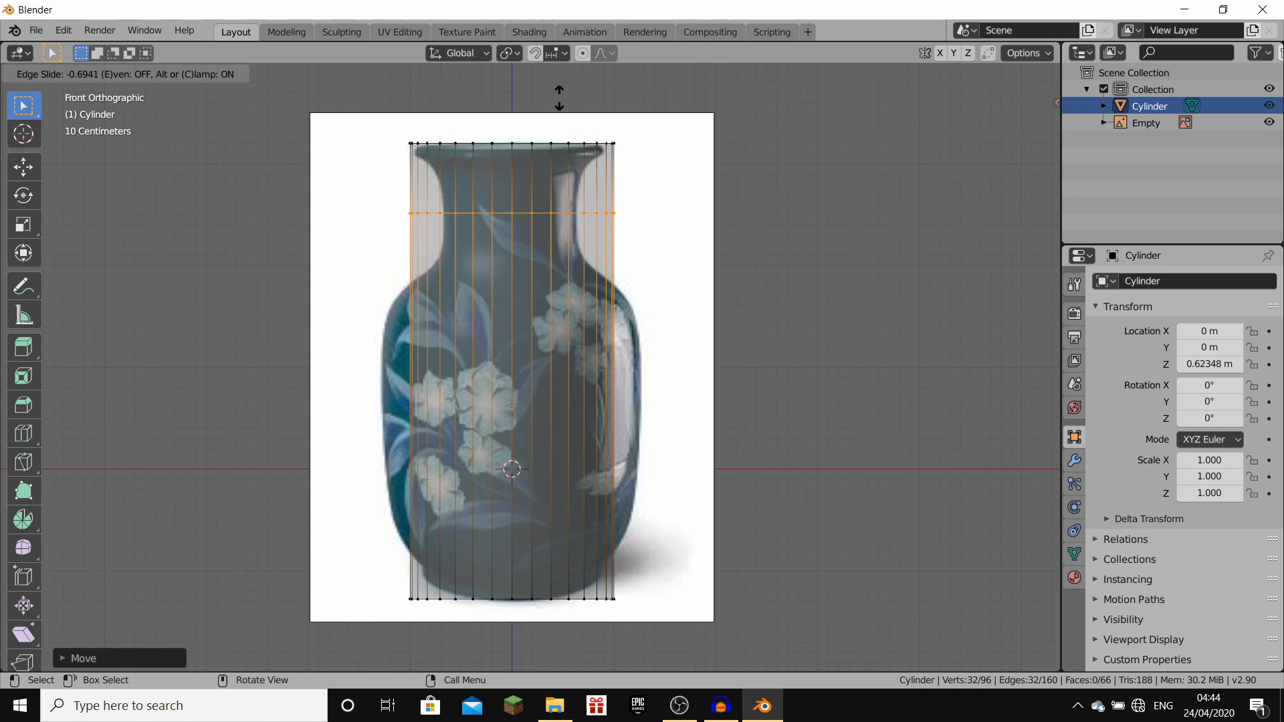
pyautogui.click(559, 98)
pyautogui.press('s')
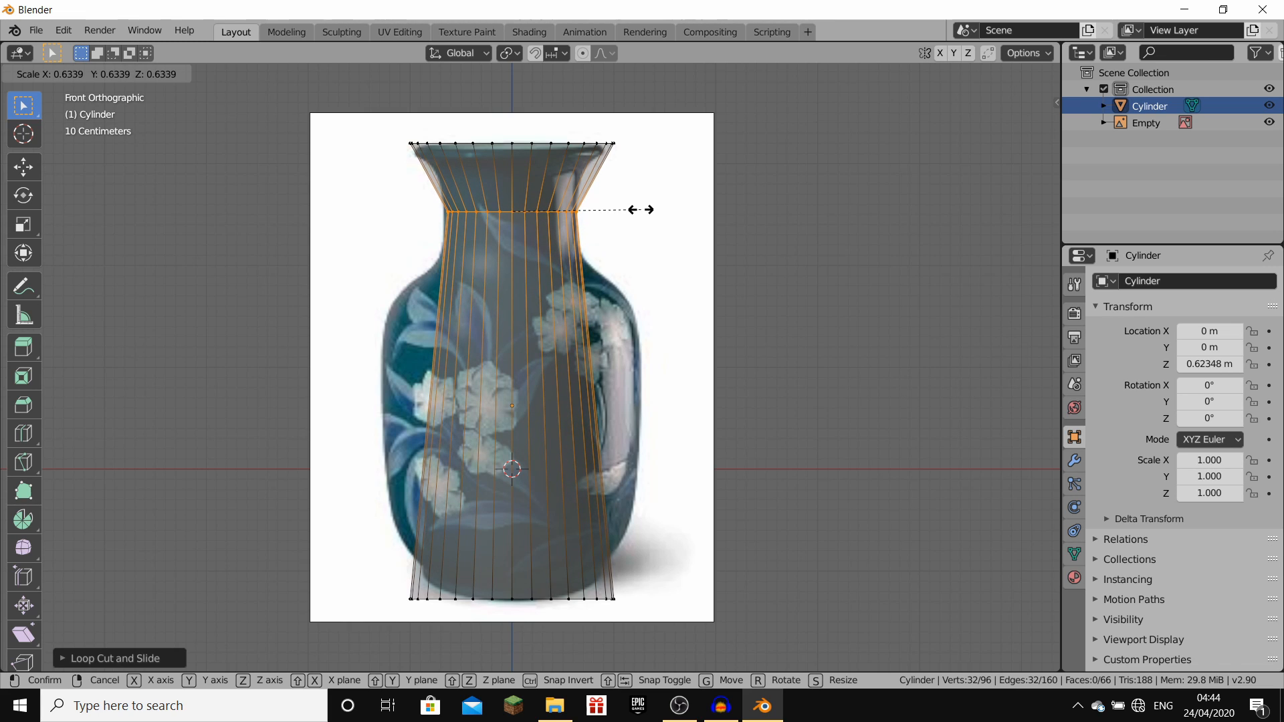
pyautogui.click(641, 207)
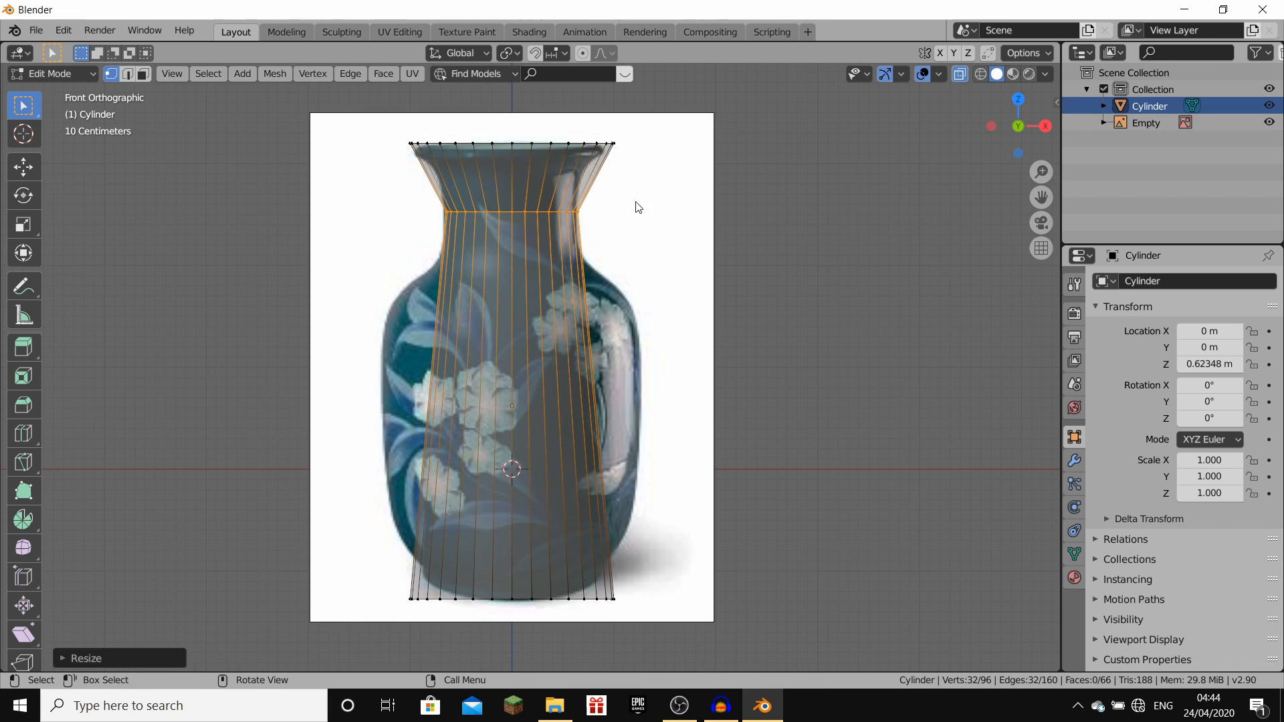
# Step: Lower the top vertex ring slightly along Z and scale it to match the width of the vase's rim
pyautogui.moveTo(358, 125); pyautogui.dragTo(654, 148)
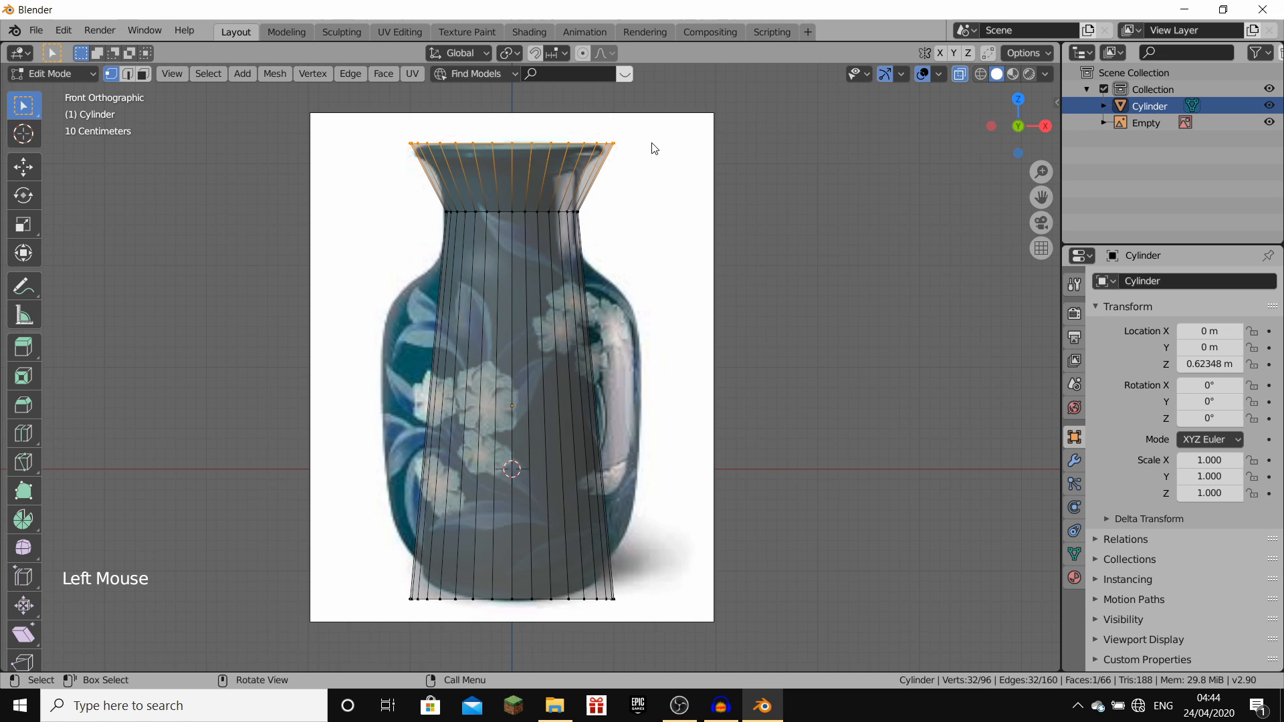
pyautogui.press('g')
pyautogui.press('z')
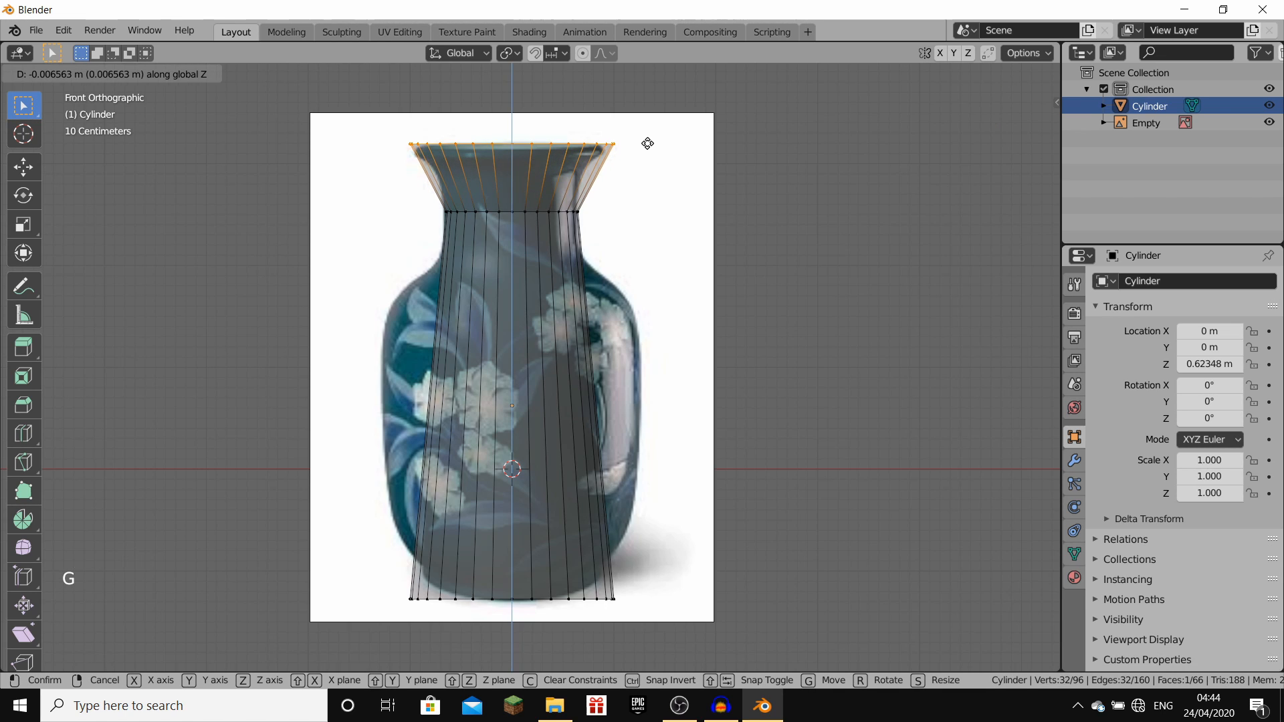
pyautogui.click(679, 148)
pyautogui.press('s')
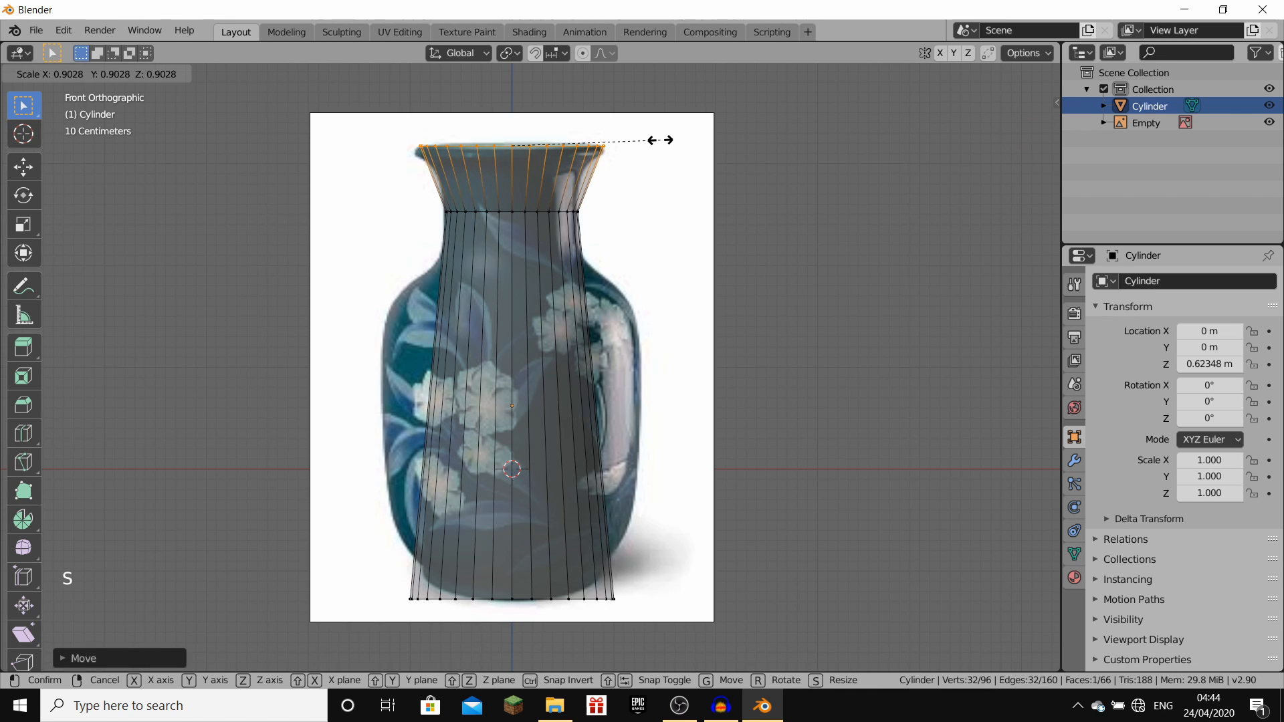
pyautogui.click(656, 143)
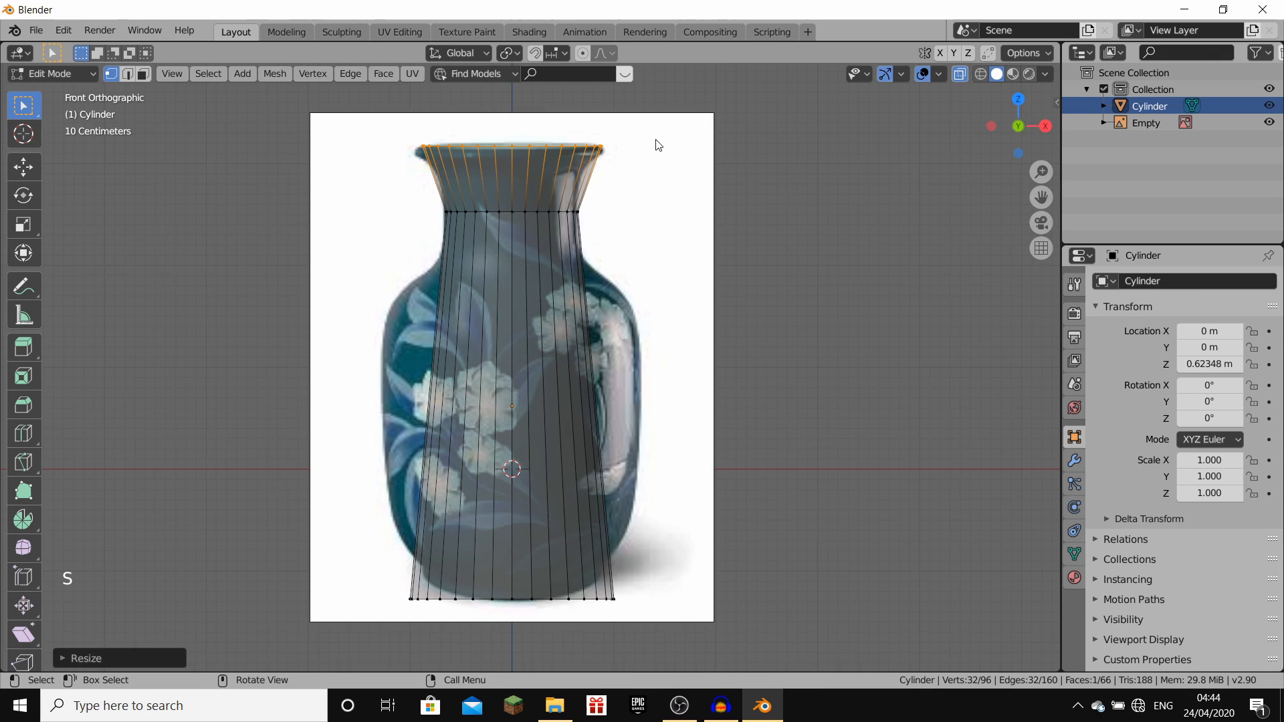
pyautogui.press('s')
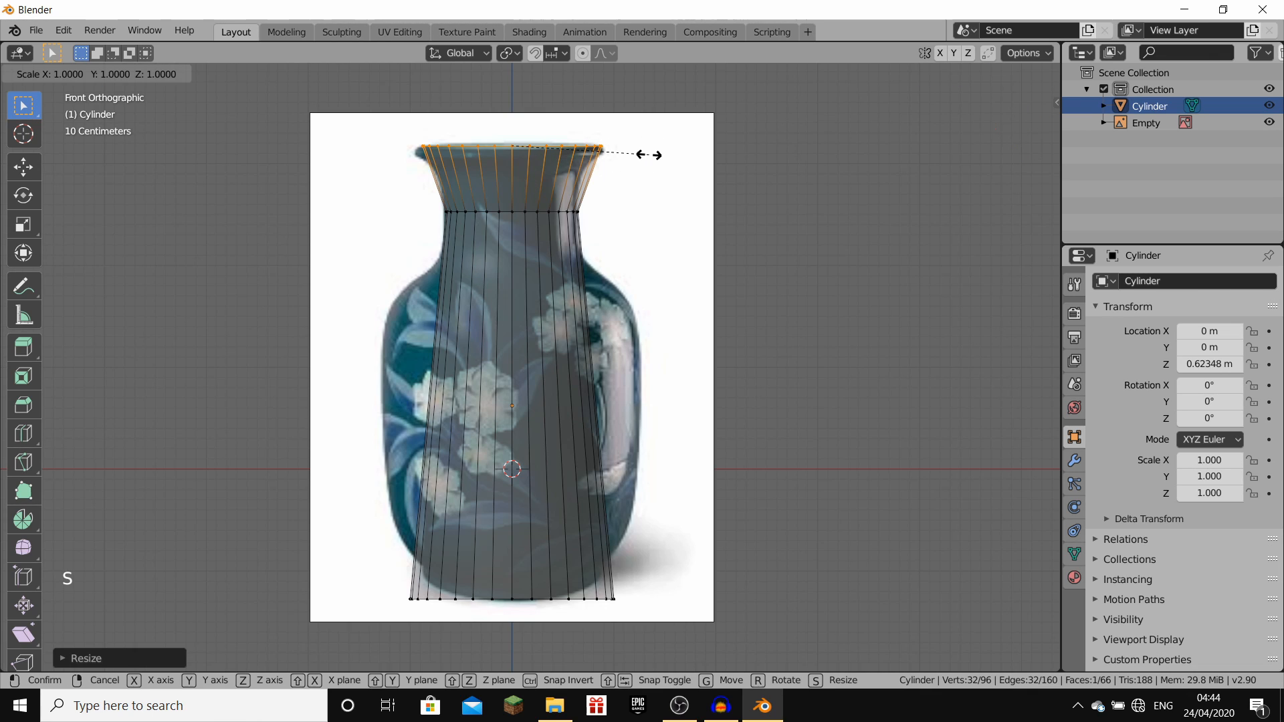
pyautogui.click(656, 160)
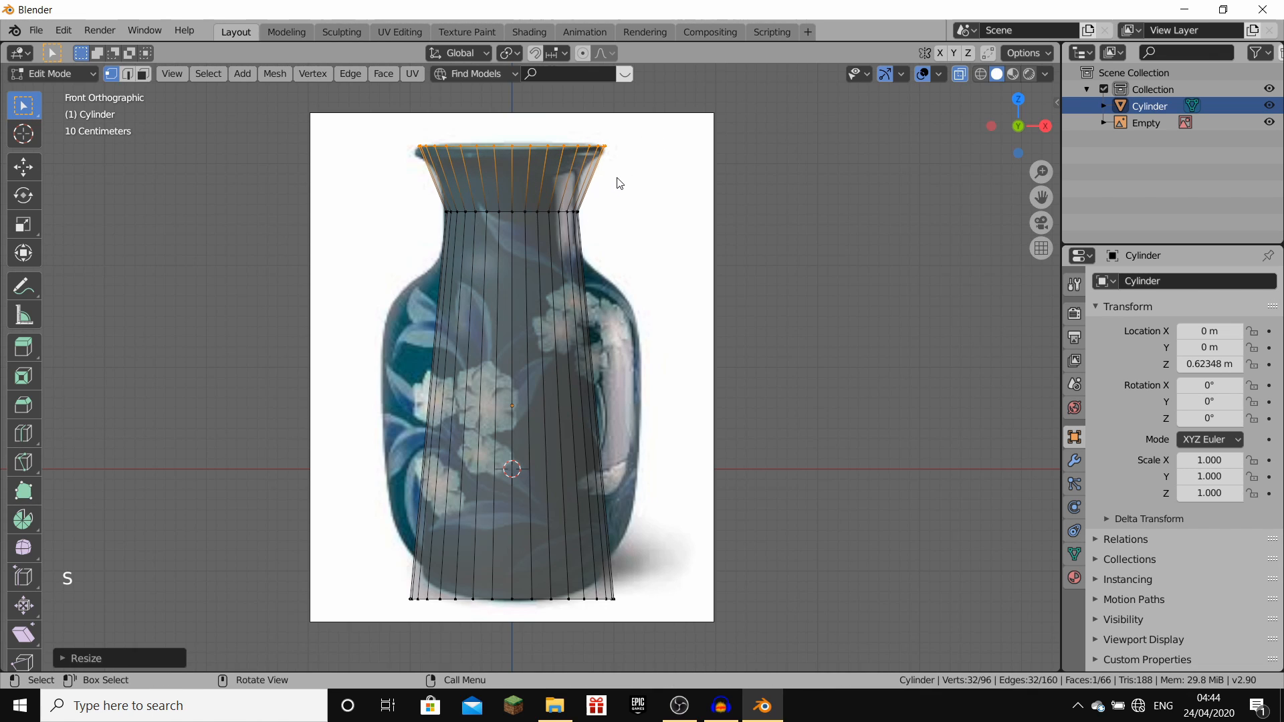
pyautogui.press('s')
pyautogui.click(601, 235)
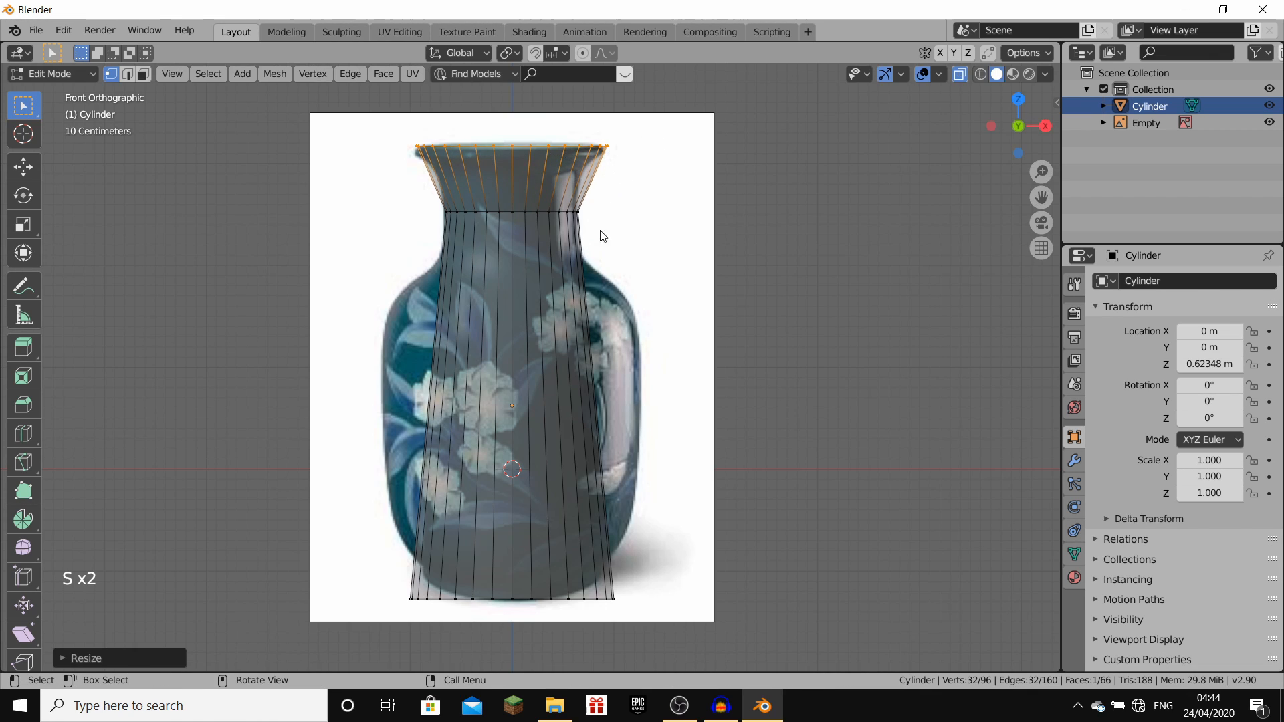
# Step: Add a loop cut below the neck and scale it outward to match the vase's shoulder
pyautogui.hotkey('ctrl', 'r')
pyautogui.click(560, 304)
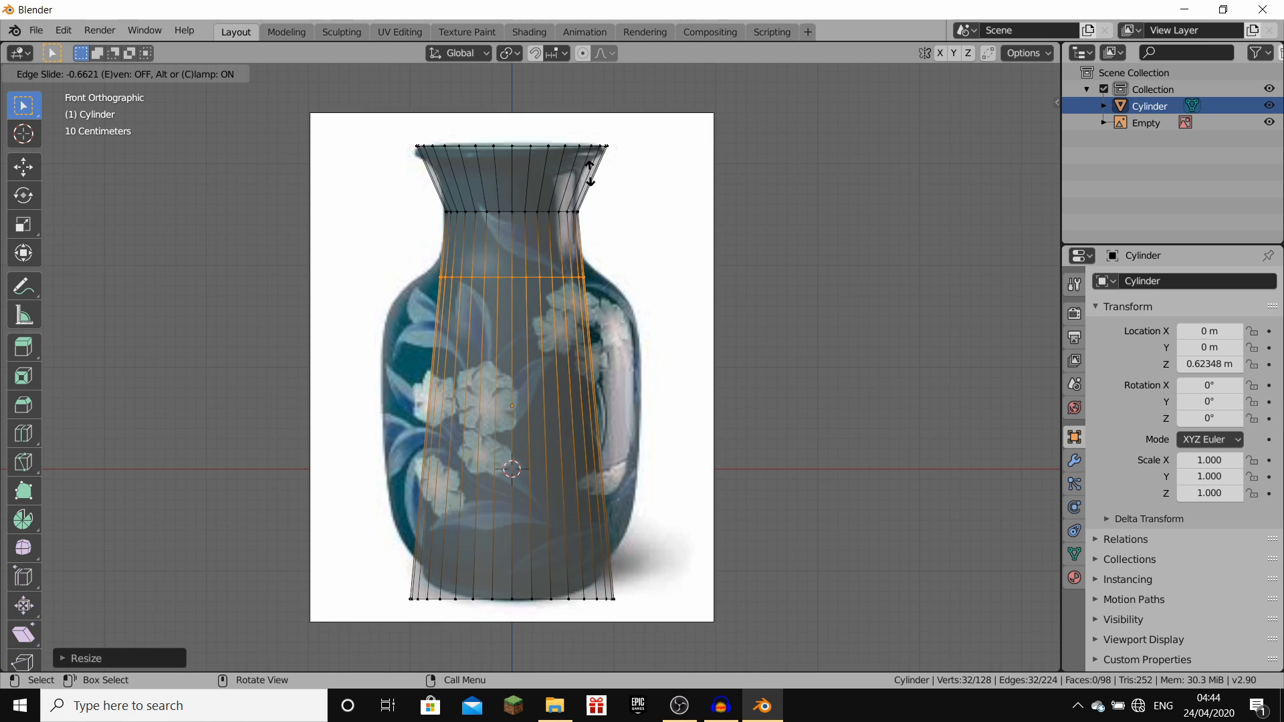
pyautogui.click(595, 200)
pyautogui.press('s')
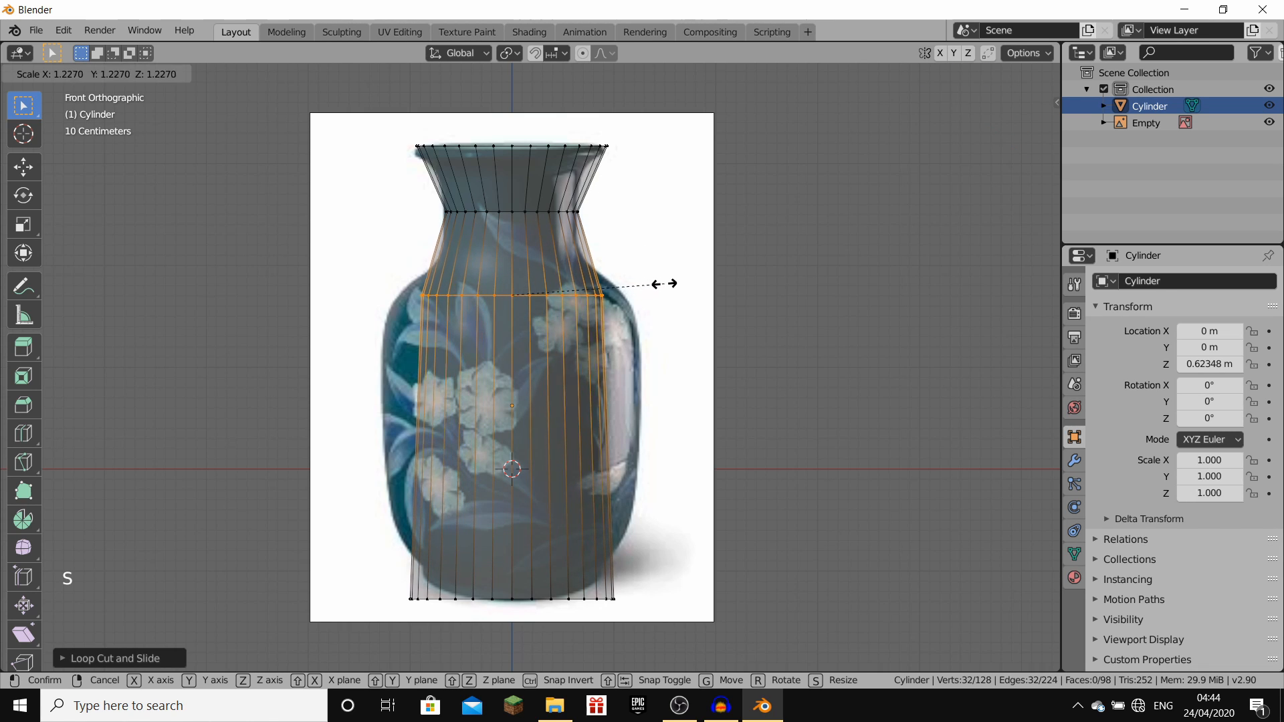
pyautogui.click(704, 291)
# Step: Add a loop cut between the neck and the shoulder and scale it to about 0.78 to match the lower neck's width
pyautogui.hotkey('ctrl', 'r')
pyautogui.click(540, 247)
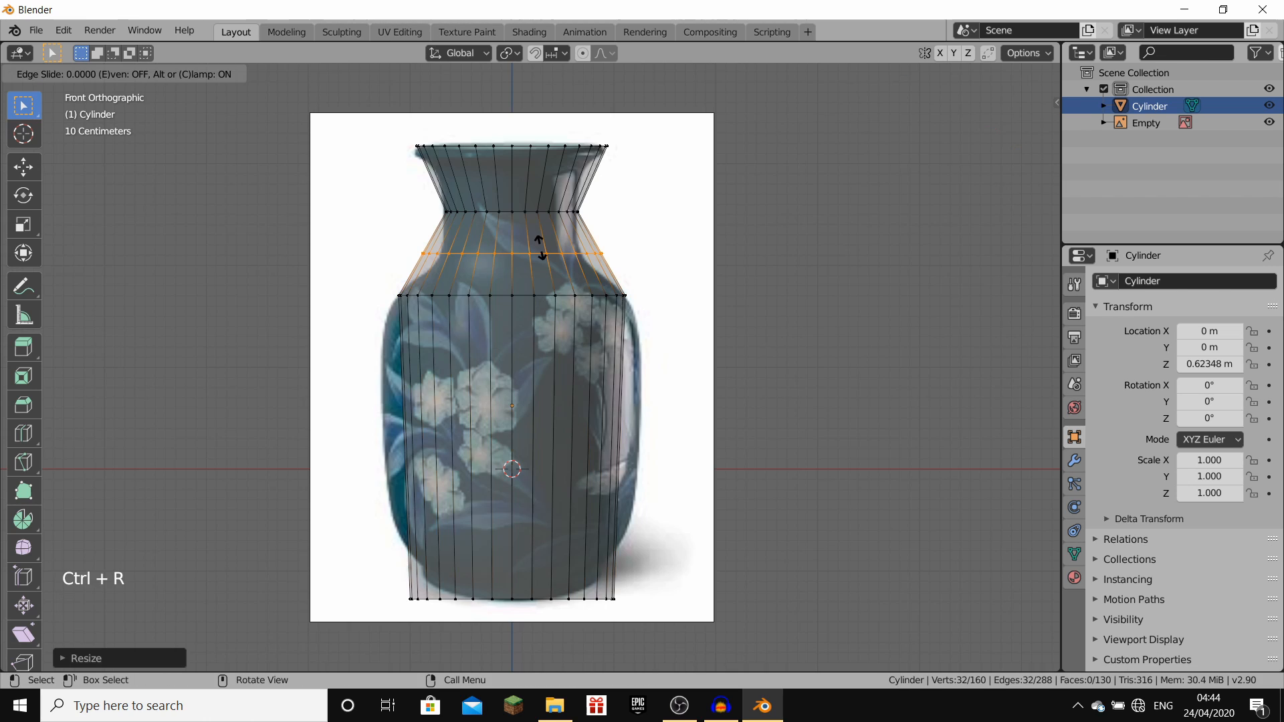
pyautogui.click(635, 249)
pyautogui.press('s')
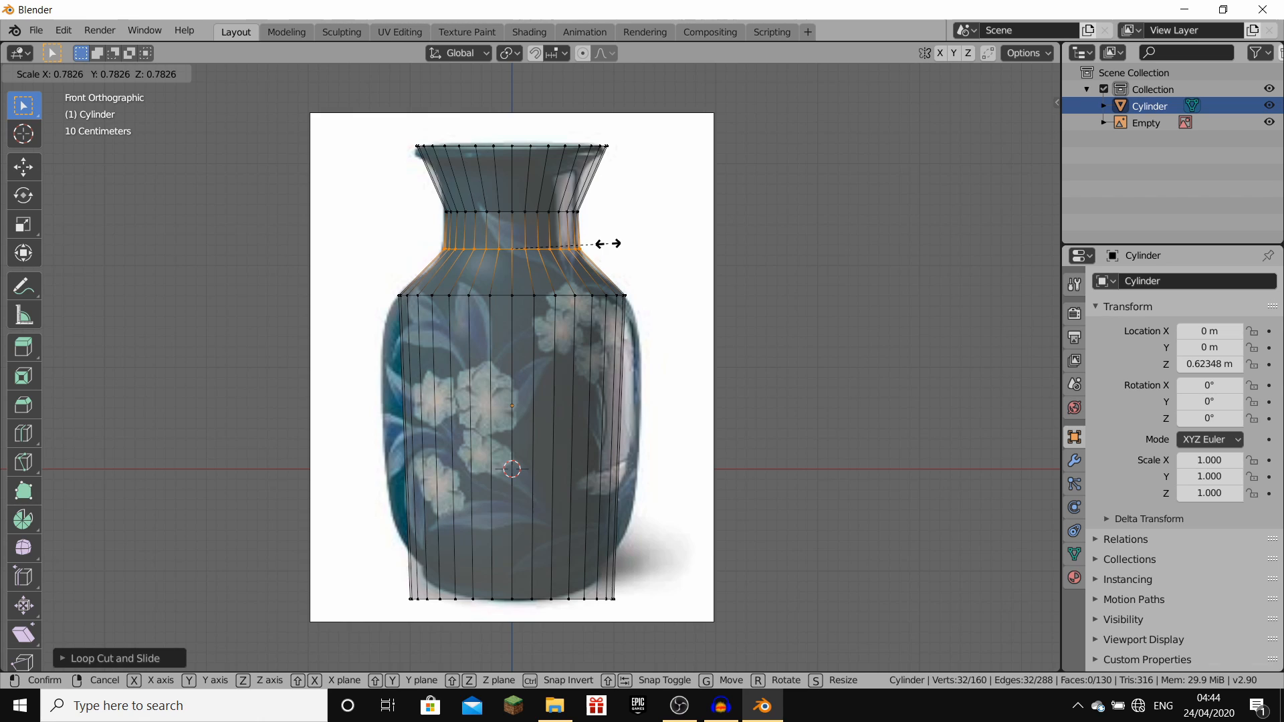
pyautogui.click(604, 243)
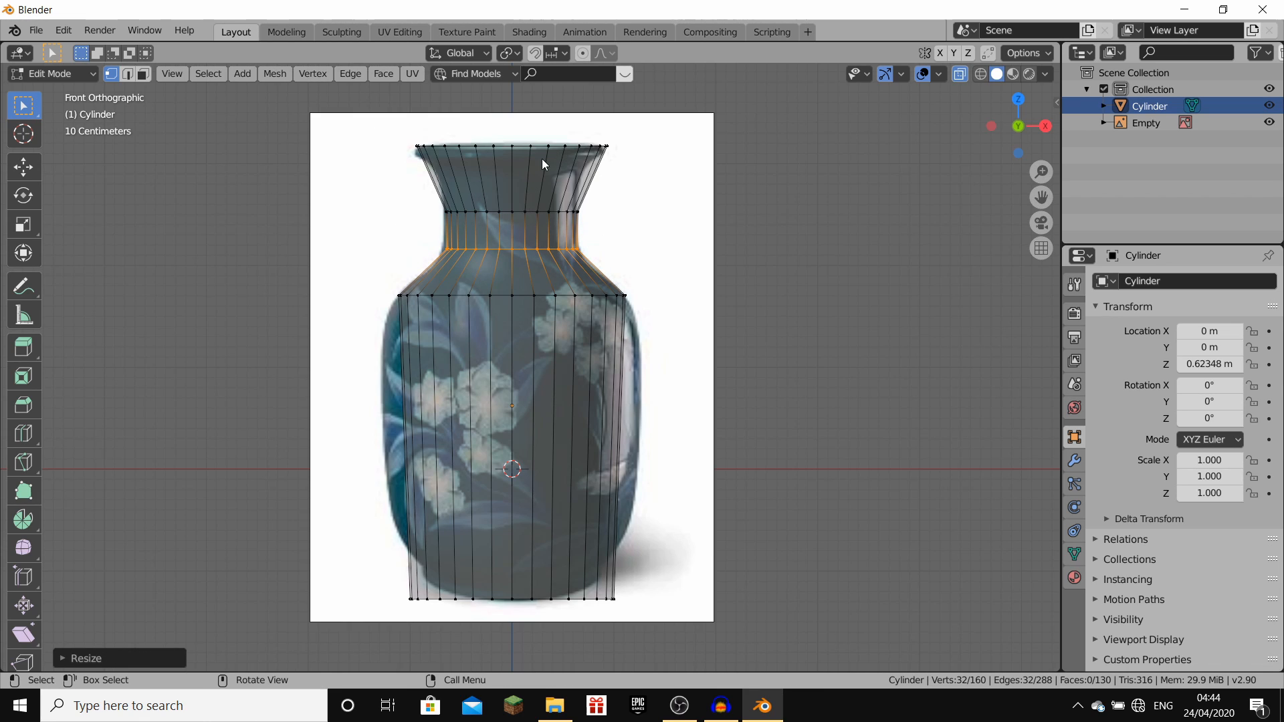
# Step: Add a loop cut below the shoulder, slid into the upper body, and scale it to about 1.14 to match the vase's width
pyautogui.press('ctrl')
pyautogui.press('ctrl')
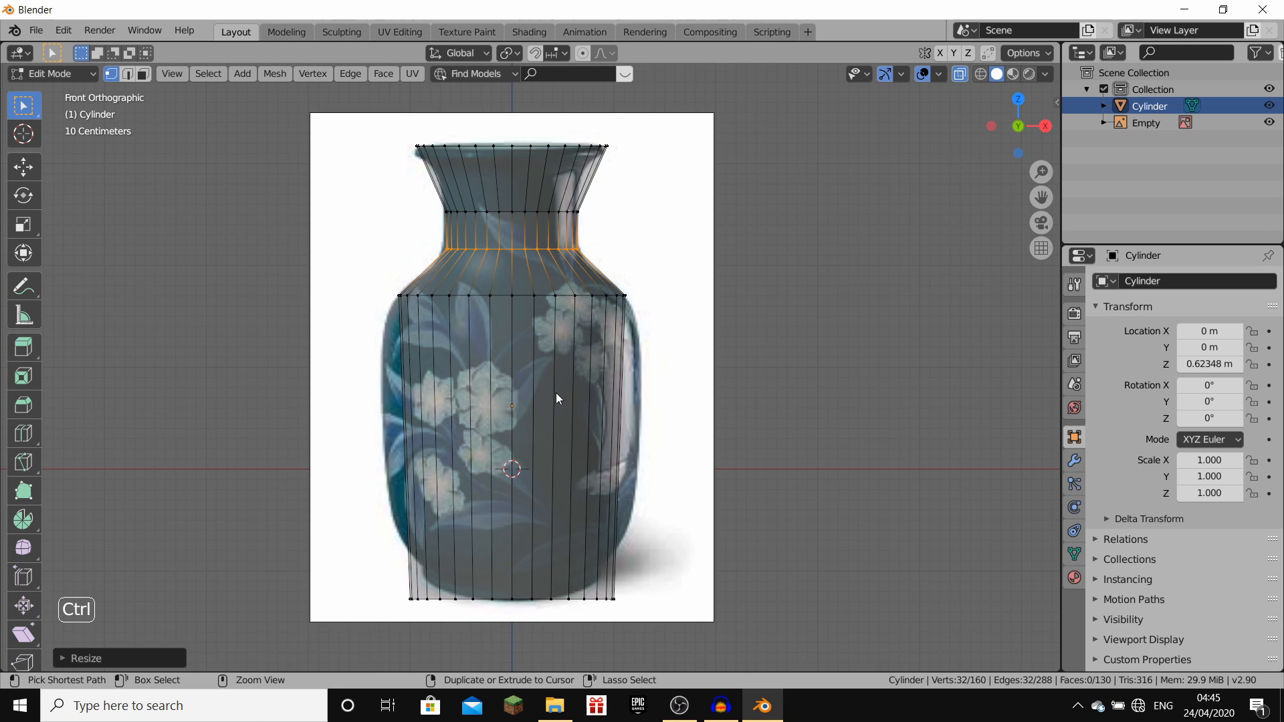
pyautogui.hotkey('ctrl', 'r')
pyautogui.click(560, 387)
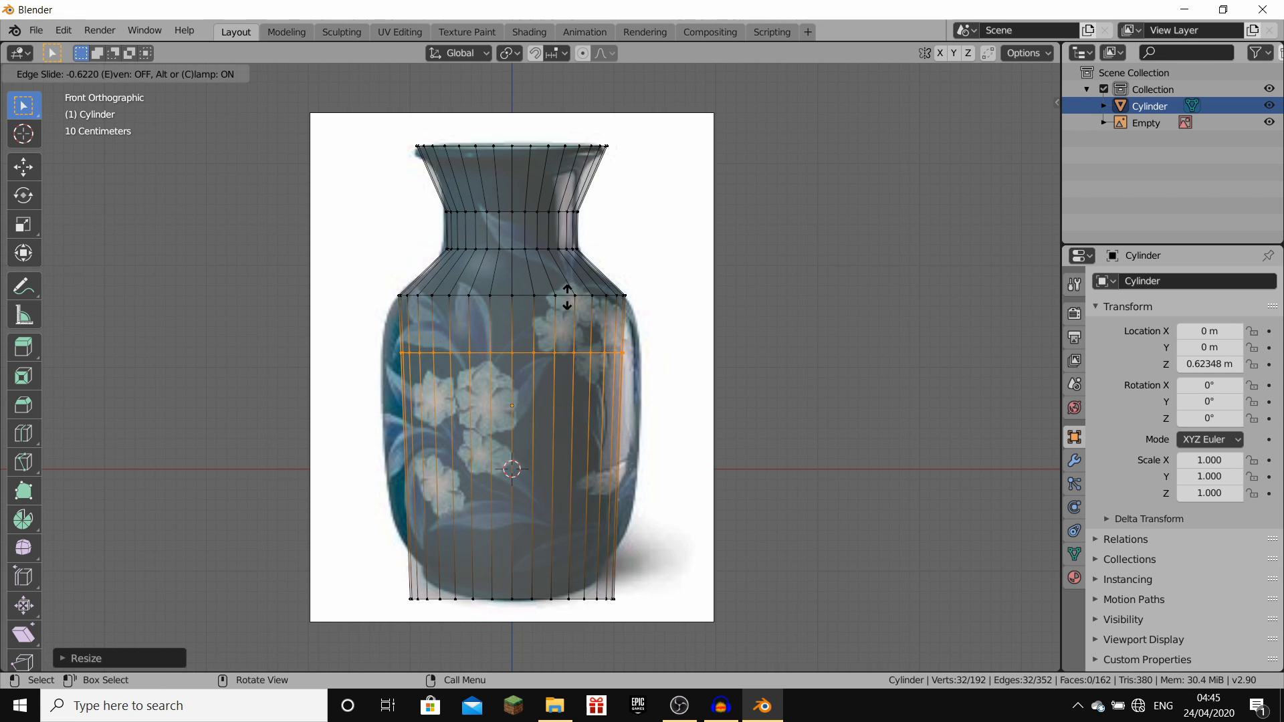
pyautogui.click(564, 300)
pyautogui.press('s')
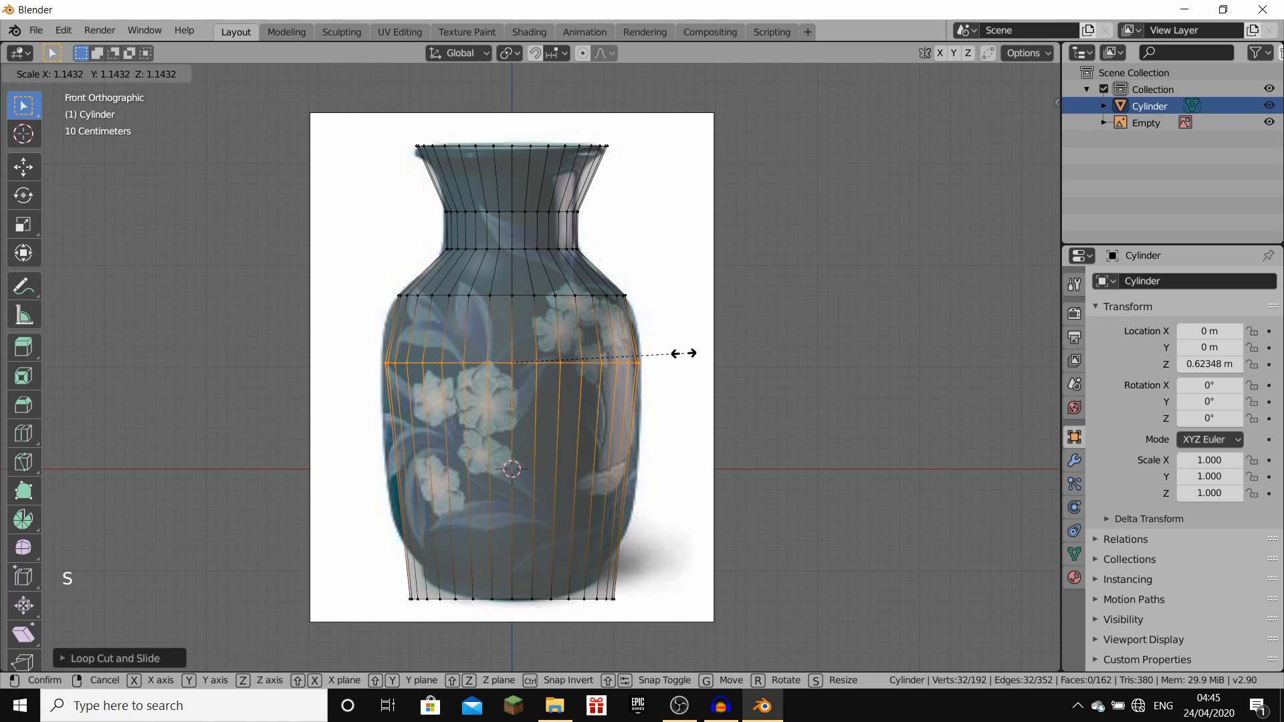
pyautogui.click(687, 358)
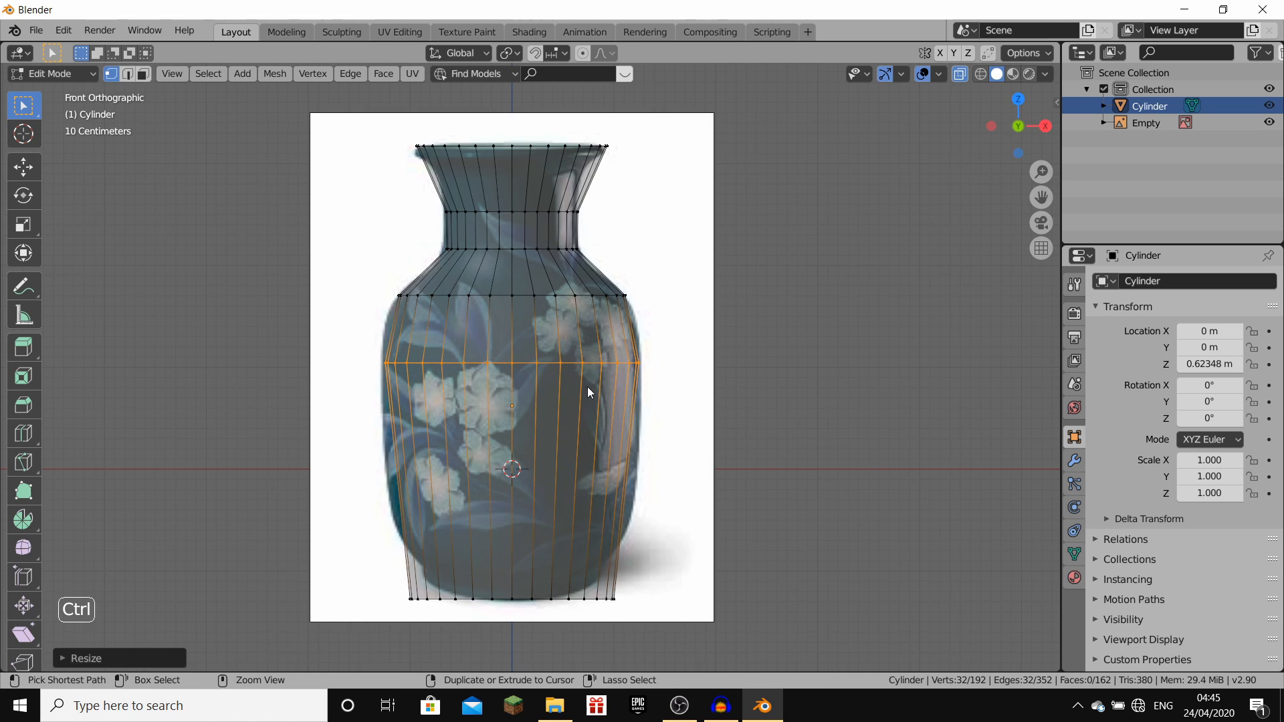
# Step: Add a loop cut in the lower half of the body and scale it to about 1.11 to match the vase's outline
pyautogui.hotkey('ctrl', 'r')
pyautogui.click(528, 424)
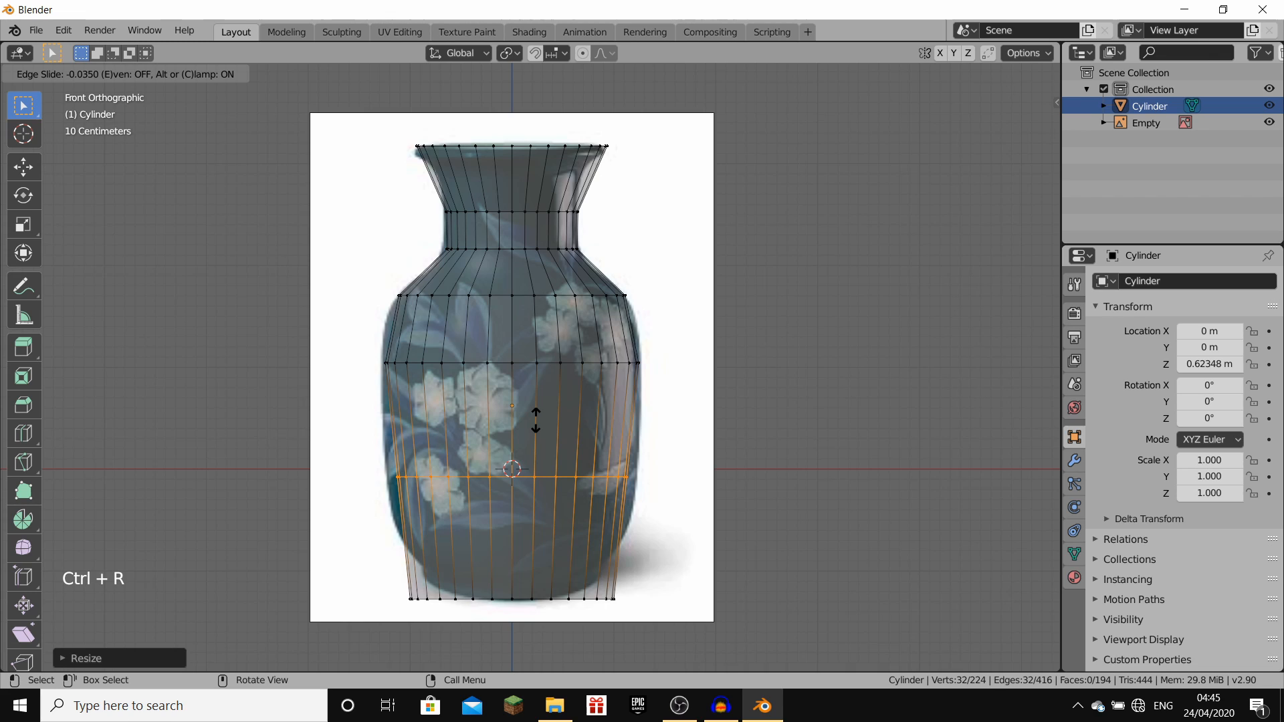
pyautogui.click(536, 420)
pyautogui.press('s')
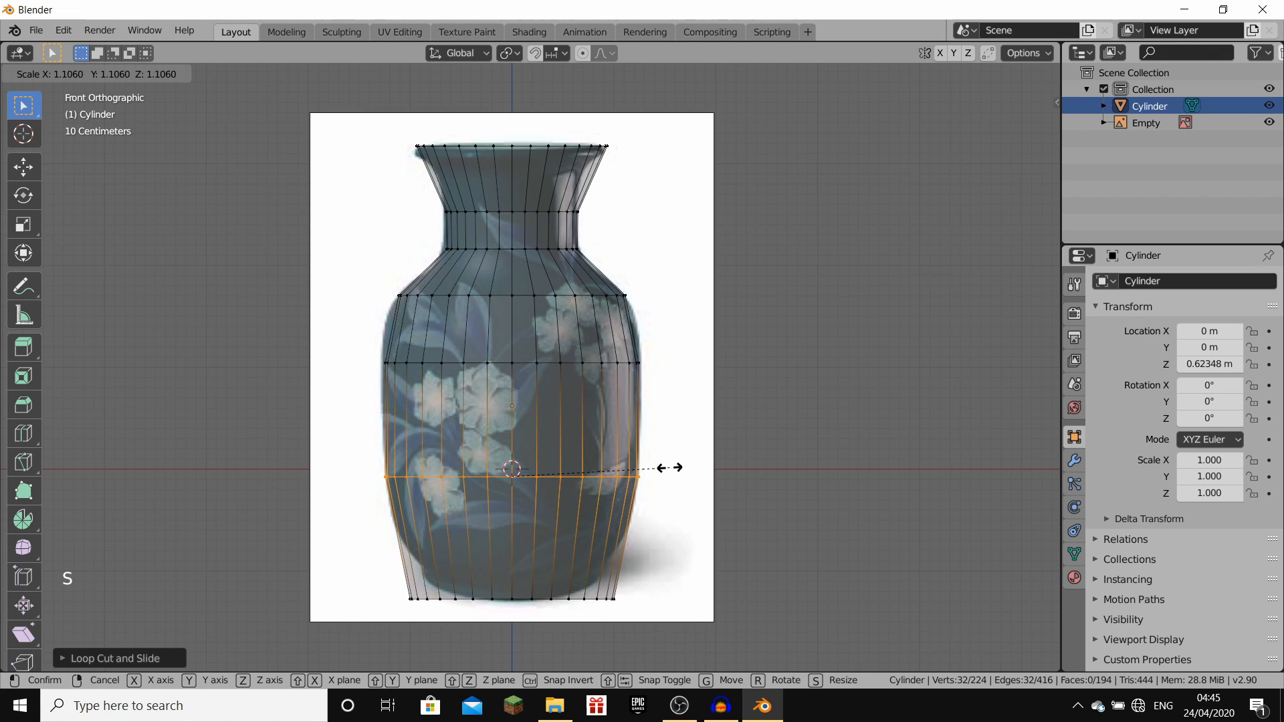
pyautogui.click(668, 468)
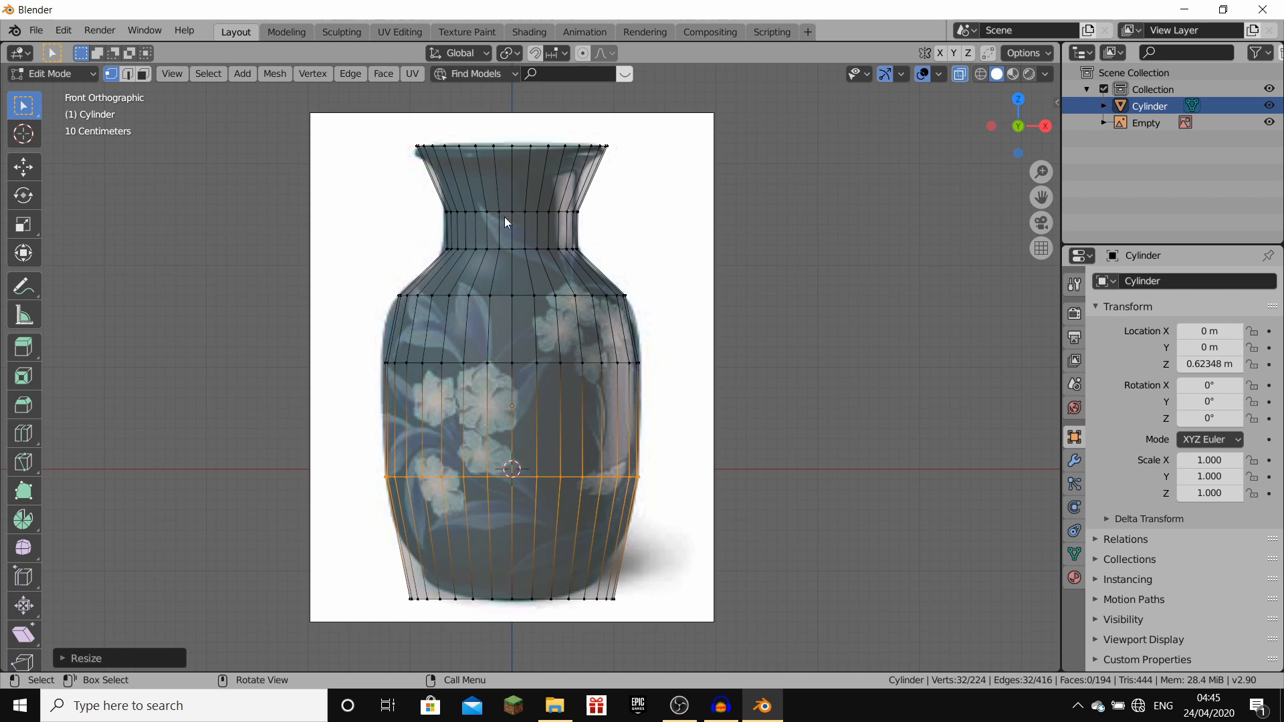
# Step: Select the bottom vertex ring and raise it slightly along Z towards the vase's base line
pyautogui.moveTo(338, 541); pyautogui.dragTo(769, 632)
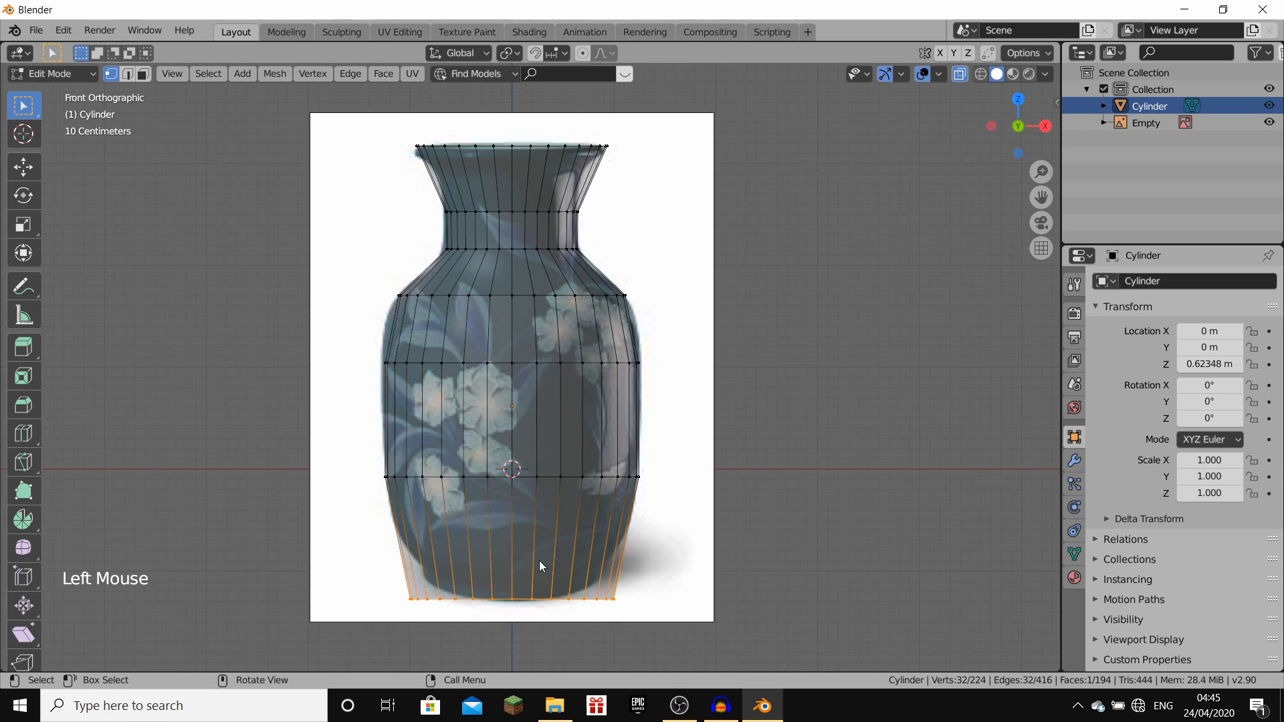
pyautogui.press('g')
pyautogui.press('z')
pyautogui.click(547, 567)
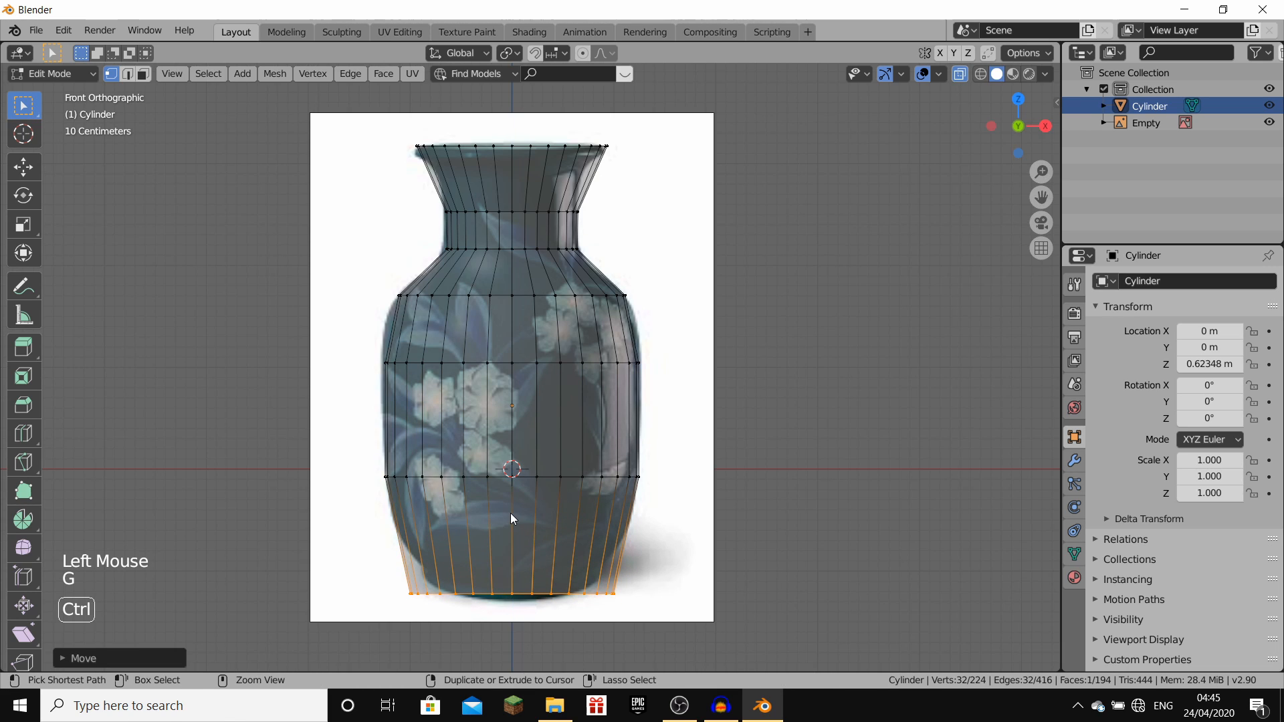
# Step: Add a loop cut slid down close to the base and scale it slightly outward to follow the vase's lower curve
pyautogui.hotkey('ctrl', 'r')
pyautogui.click(511, 512)
pyautogui.click(547, 543)
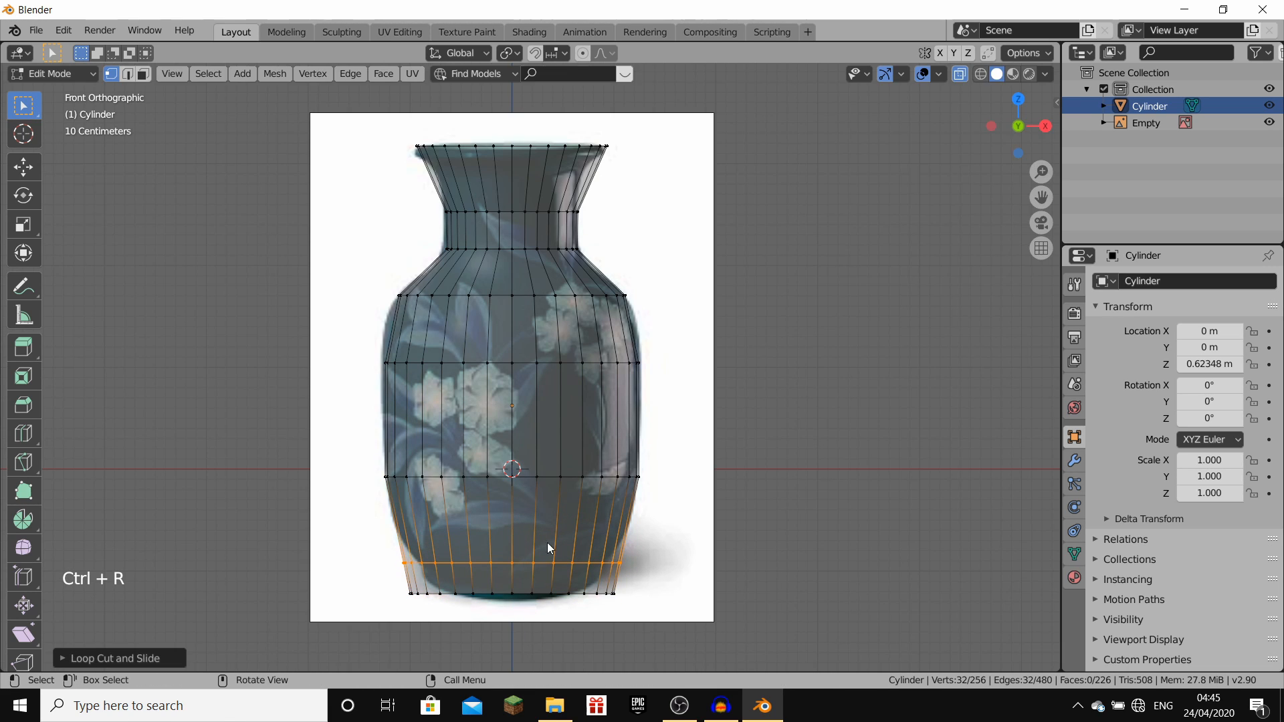
pyautogui.press('s')
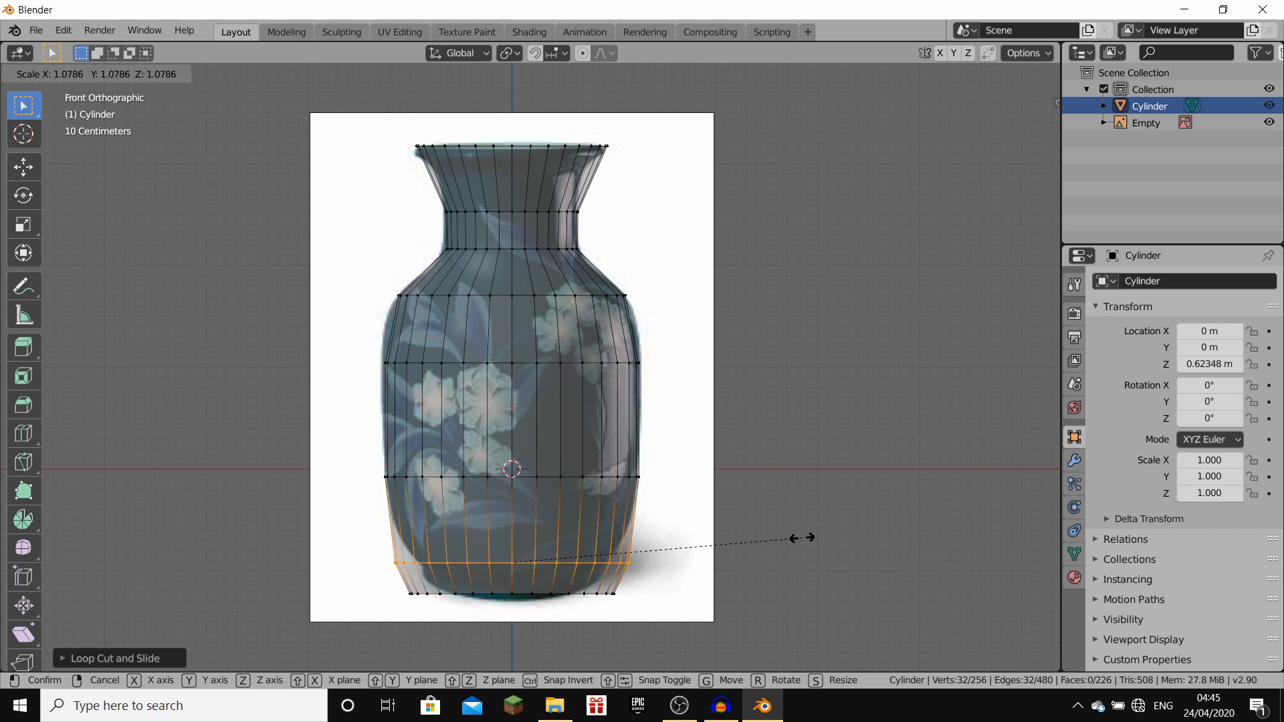
pyautogui.click(799, 543)
# Step: Select the bottom vertex ring and scale it inward to match the width of the vase's base
pyautogui.moveTo(368, 594); pyautogui.dragTo(725, 611)
pyautogui.press('s')
pyautogui.click(700, 611)
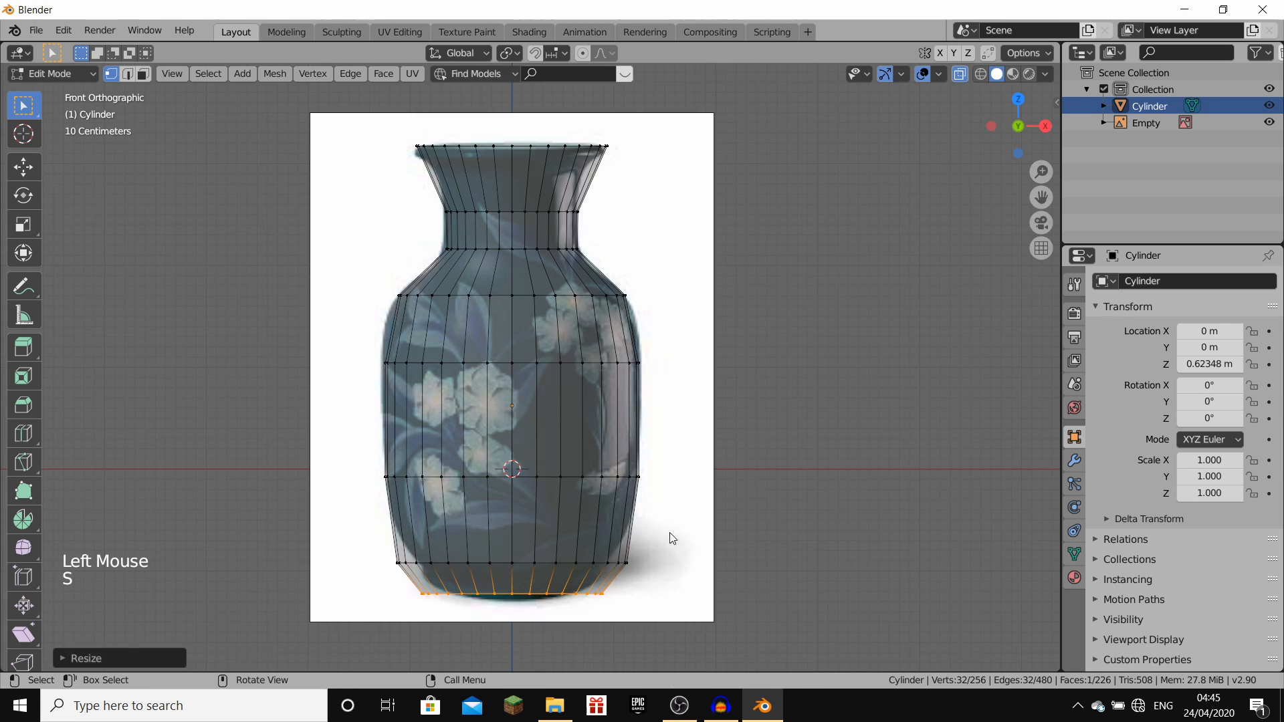
# Step: Return to Object Mode, hide the reference image empty and turn off X-ray to show the solid vase
pyautogui.press('Tab')
pyautogui.moveTo(668, 533); pyautogui.dragTo(736, 321, button='middle')
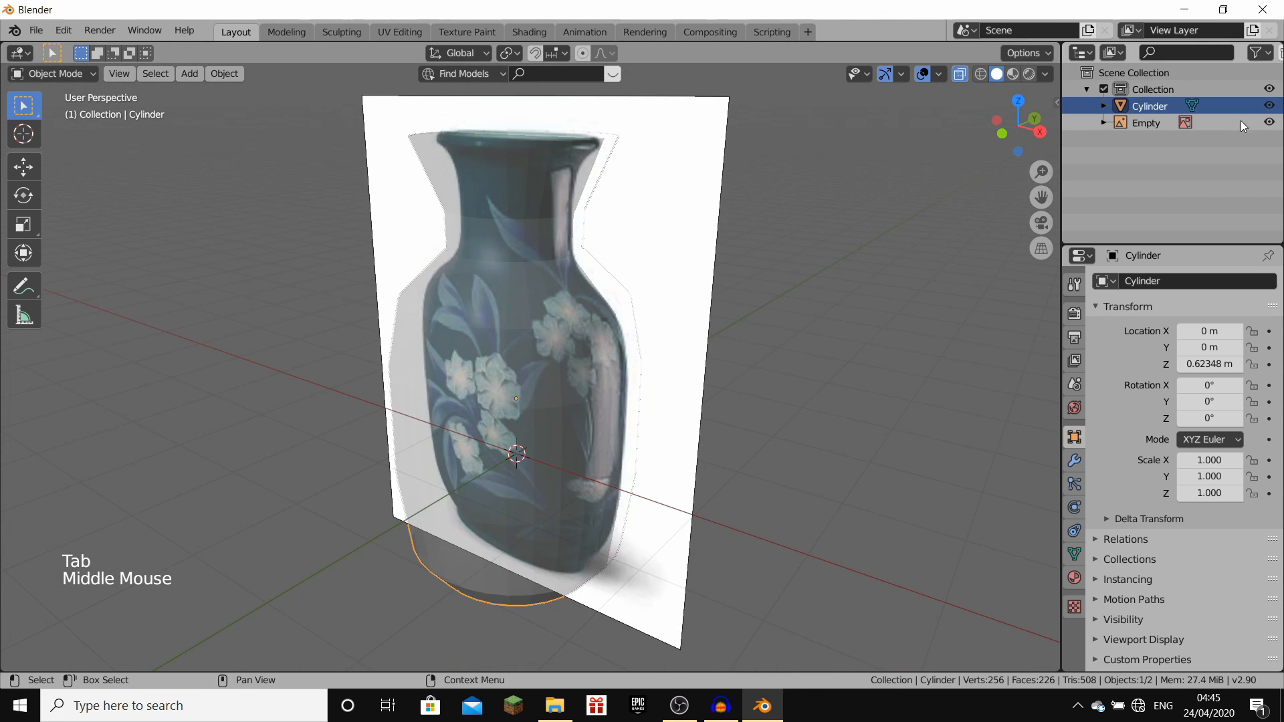
pyautogui.click(1269, 123)
pyautogui.moveTo(870, 201); pyautogui.dragTo(694, 269, button='middle')
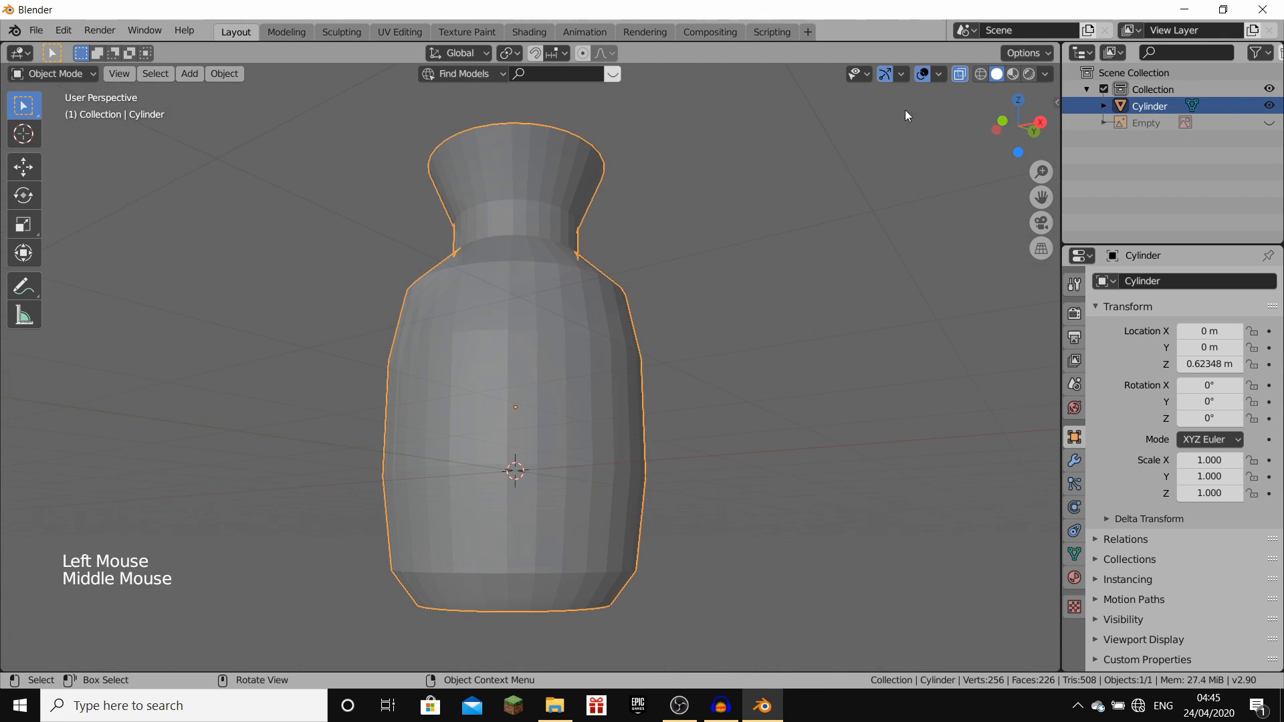
pyautogui.click(957, 75)
pyautogui.moveTo(729, 184); pyautogui.dragTo(554, 276, button='middle')
pyautogui.scroll(-3, 679, 220)
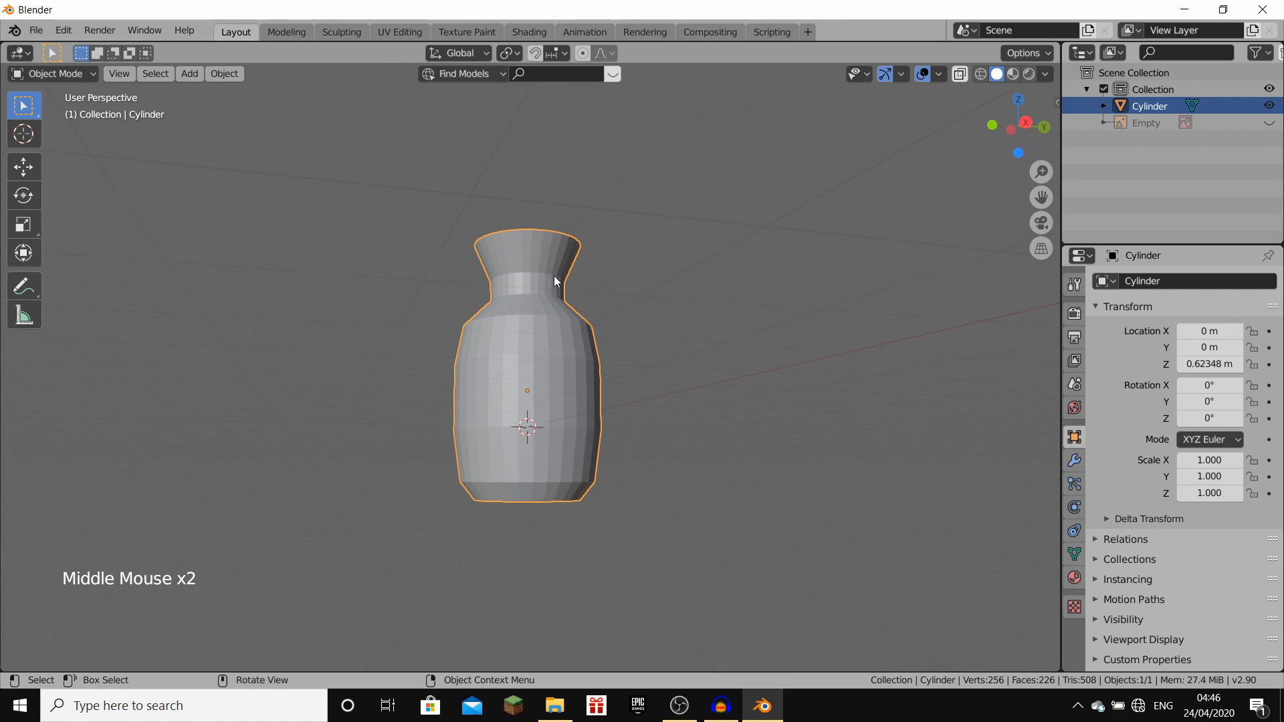
# Step: Select the top vertex ring in Edit Mode with X-ray on, scale it outward to widen the rim, and return to the solid object view
pyautogui.moveTo(593, 222); pyautogui.dragTo(589, 191, button='middle')
pyautogui.press('Tab')
pyautogui.click(958, 74)
pyautogui.moveTo(381, 190); pyautogui.dragTo(723, 240)
pyautogui.moveTo(724, 240); pyautogui.dragTo(664, 242, button='middle')
pyautogui.moveTo(243, 184); pyautogui.dragTo(787, 268)
pyautogui.moveTo(787, 268); pyautogui.dragTo(708, 188, button='middle')
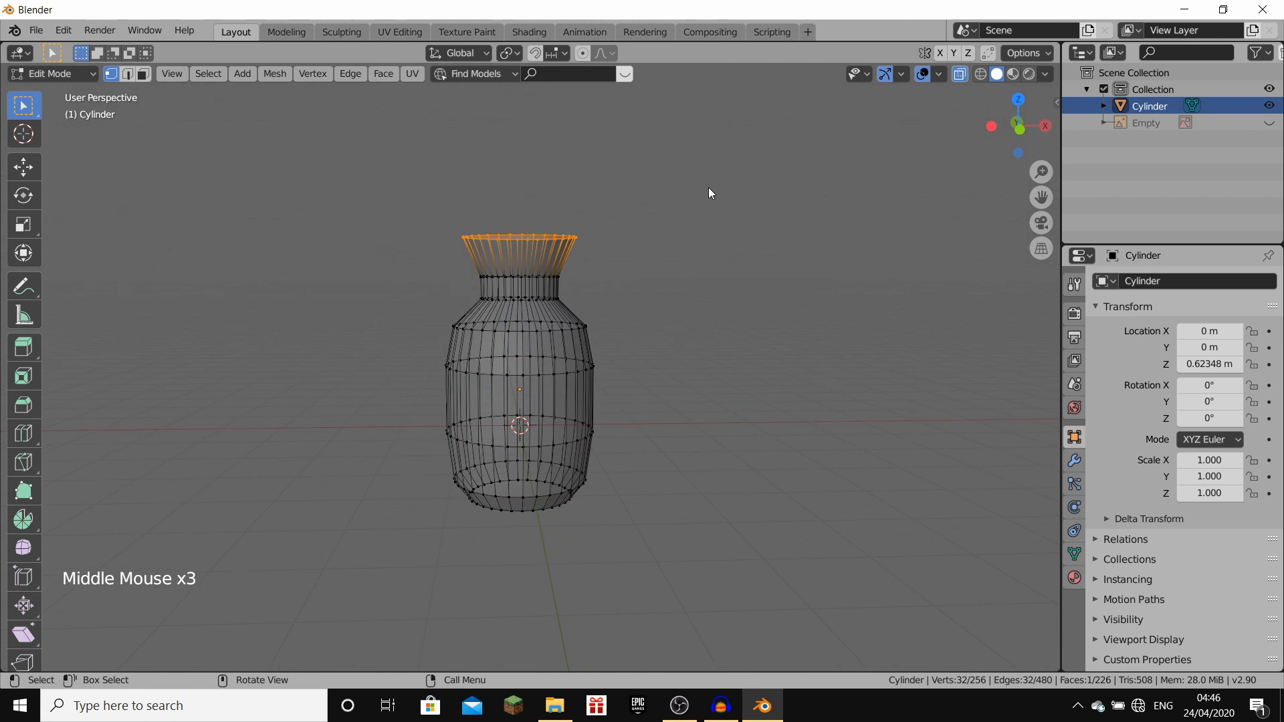
pyautogui.press('s')
pyautogui.press('Tab')
pyautogui.moveTo(838, 170); pyautogui.dragTo(865, 119, button='middle')
pyautogui.click(960, 75)
pyautogui.moveTo(568, 211); pyautogui.dragTo(504, 171, button='middle')
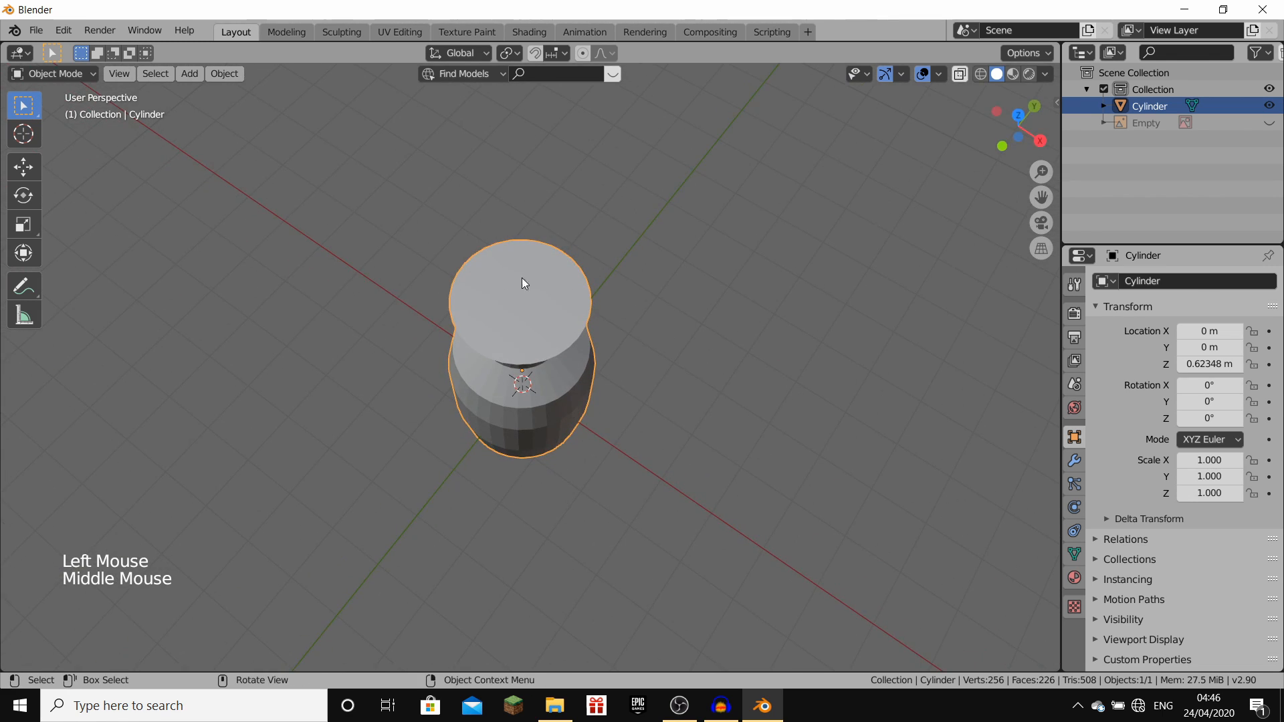
# Step: Delete the face closing the top of the vase to open its mouth, and return to Object Mode
pyautogui.moveTo(521, 281); pyautogui.dragTo(513, 231, button='middle')
pyautogui.scroll(1, 512, 231)
pyautogui.click(41, 73)
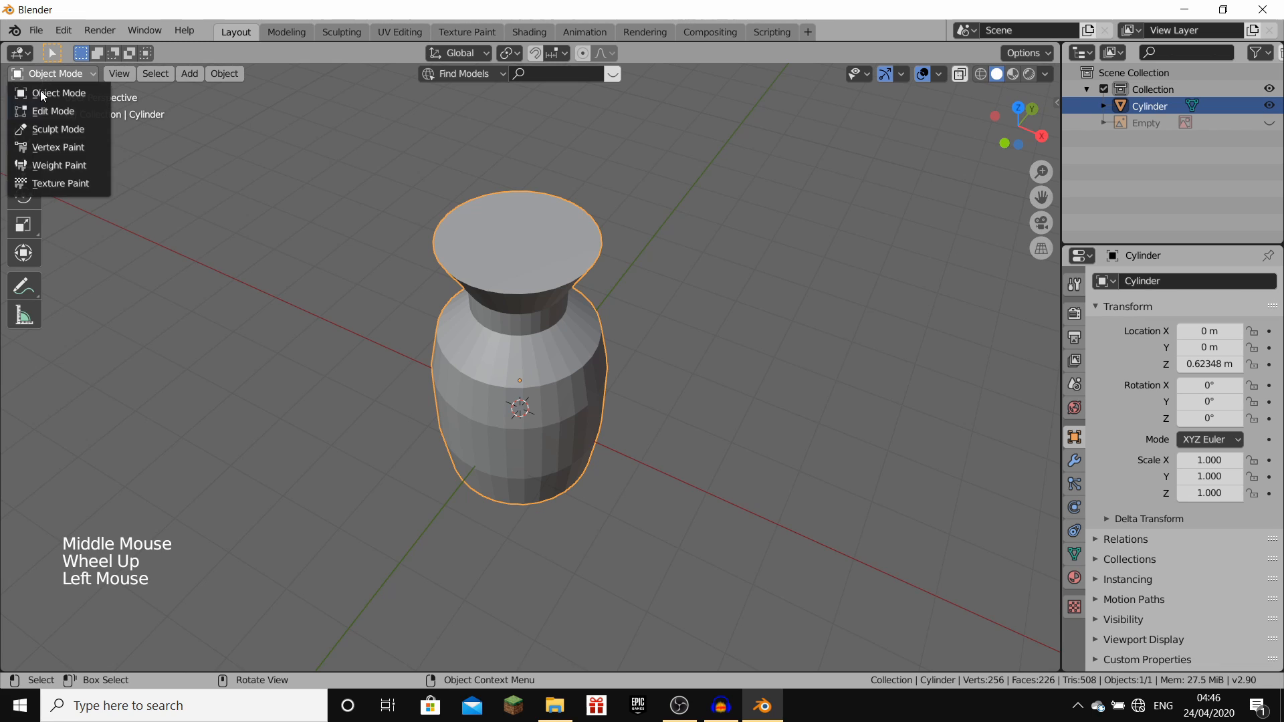
pyautogui.click(40, 109)
pyautogui.click(143, 73)
pyautogui.click(515, 195)
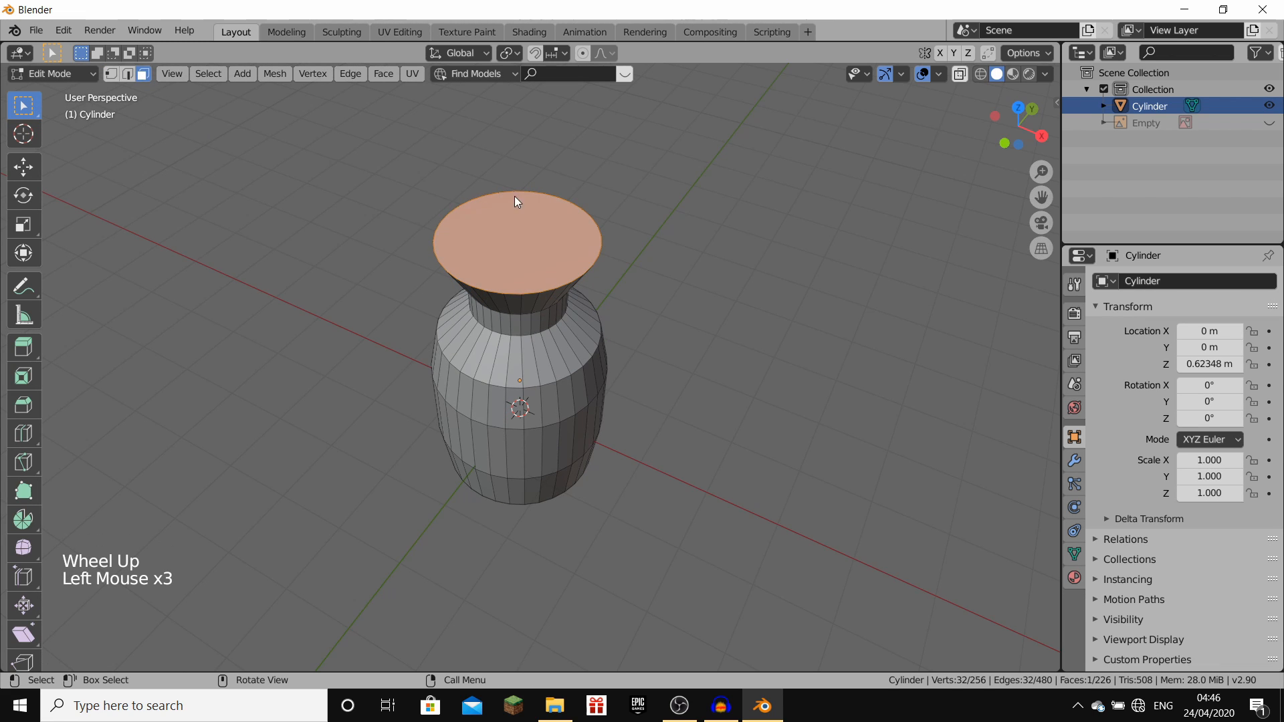
pyautogui.click(518, 222)
pyautogui.press('x')
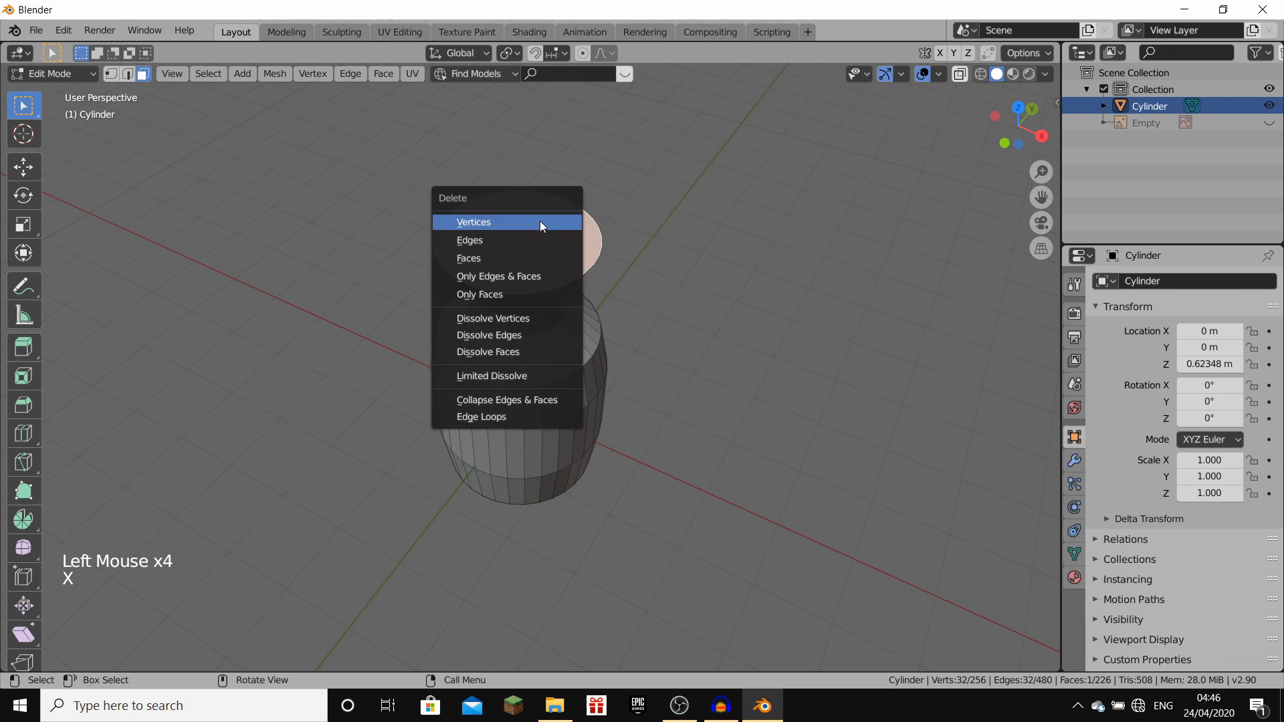
pyautogui.click(487, 258)
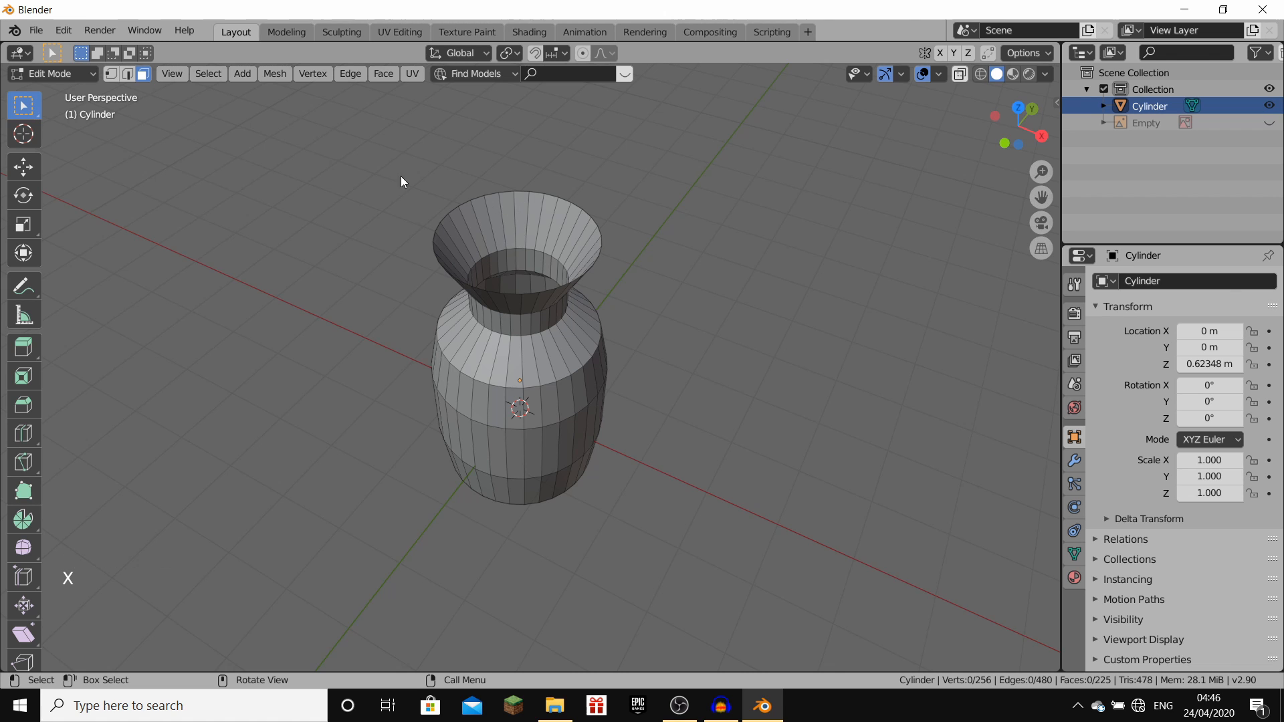
pyautogui.click(57, 75)
pyautogui.click(64, 93)
# Step: Add a Subdivision Surface modifier to the vase
pyautogui.moveTo(581, 187); pyautogui.dragTo(508, 197, button='middle')
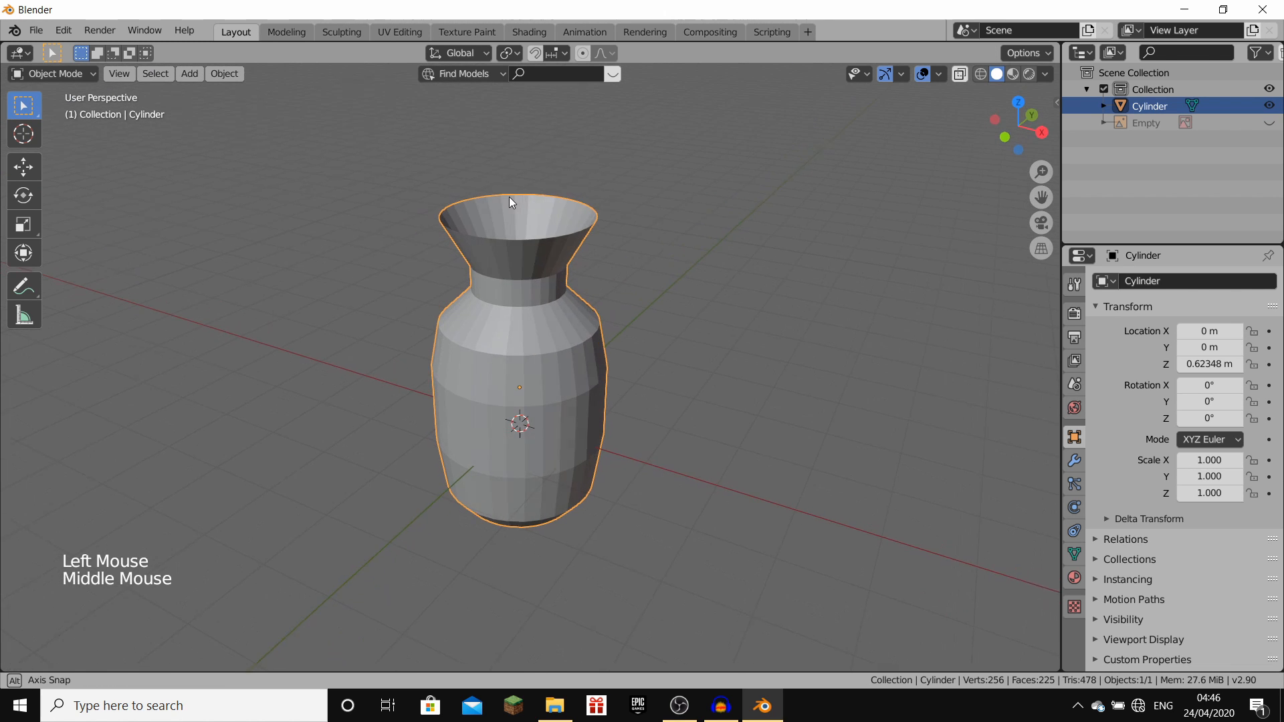
pyautogui.click(797, 241)
pyautogui.moveTo(797, 241); pyautogui.dragTo(676, 250, button='middle')
pyautogui.click(559, 258)
pyautogui.moveTo(699, 165); pyautogui.dragTo(802, 234, button='middle')
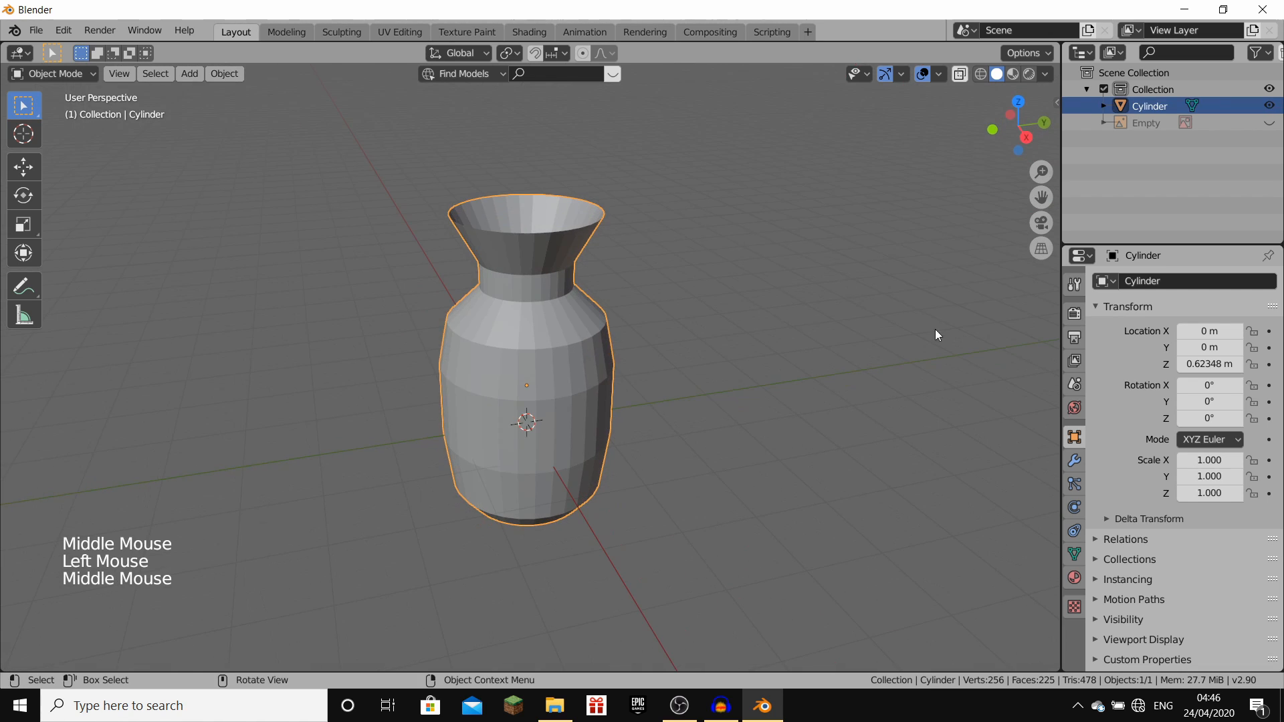
pyautogui.click(1074, 460)
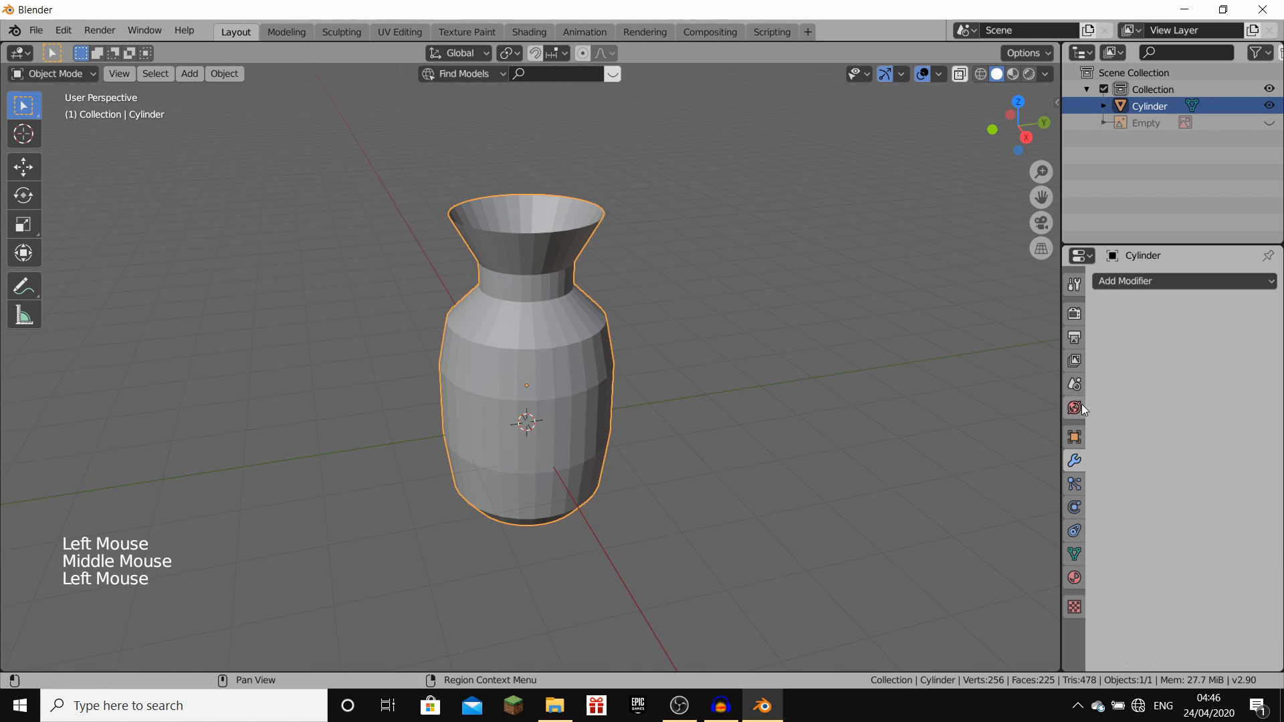
pyautogui.click(1113, 286)
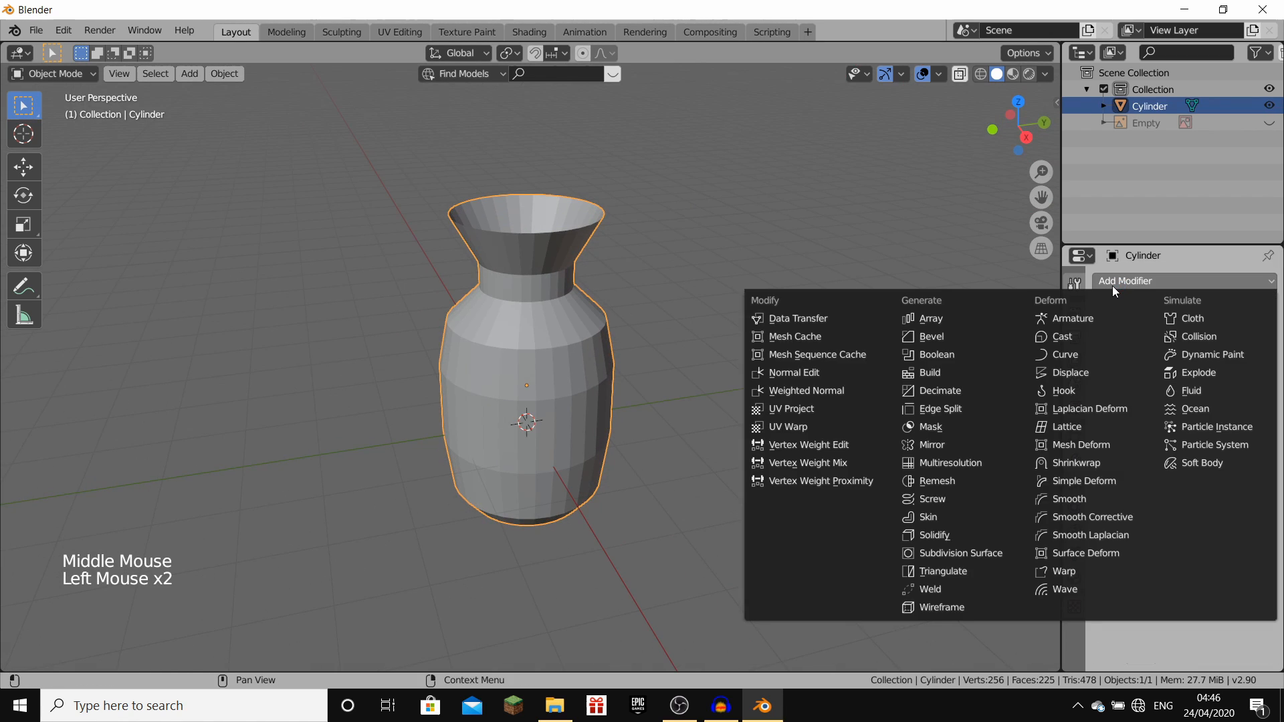
pyautogui.click(967, 555)
# Step: Add two loop cuts just above the vase's bottom face, each slid down against its edge, to sharpen the base under the subdivision
pyautogui.moveTo(610, 349); pyautogui.dragTo(593, 86, button='middle')
pyautogui.scroll(3, 599, 242)
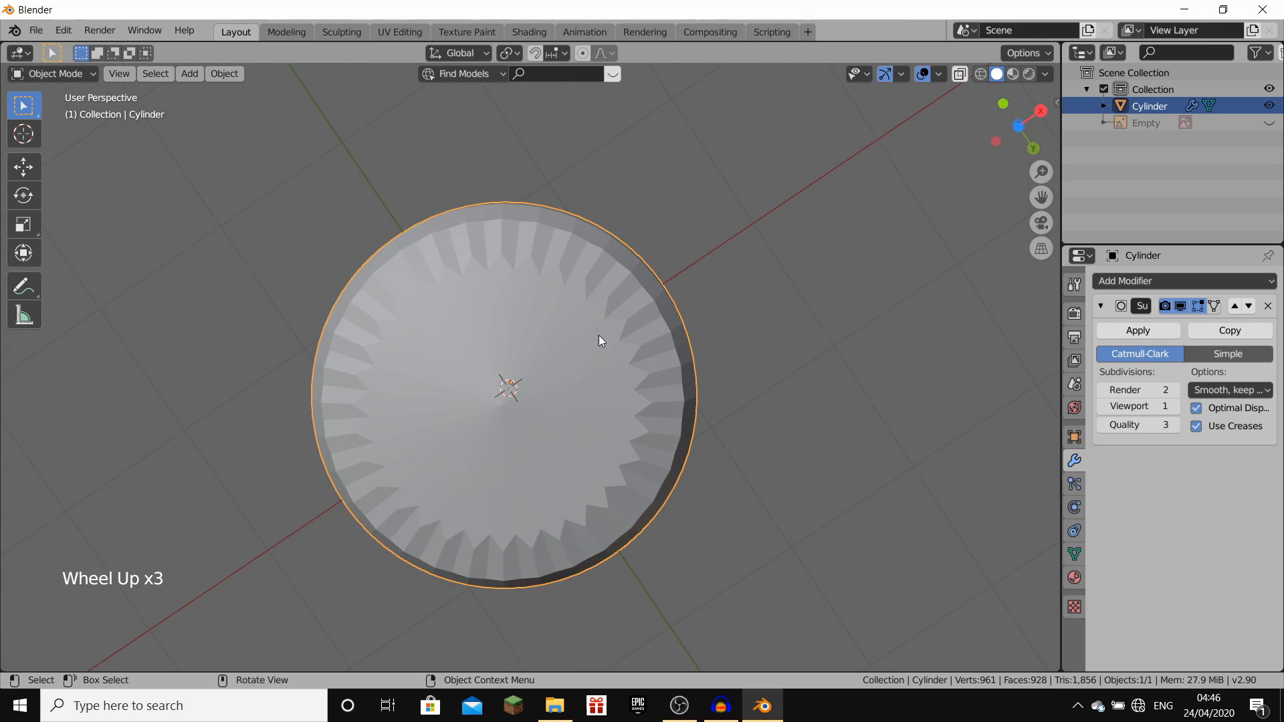
pyautogui.moveTo(548, 263); pyautogui.dragTo(552, 295, button='middle')
pyautogui.scroll(-1, 552, 295)
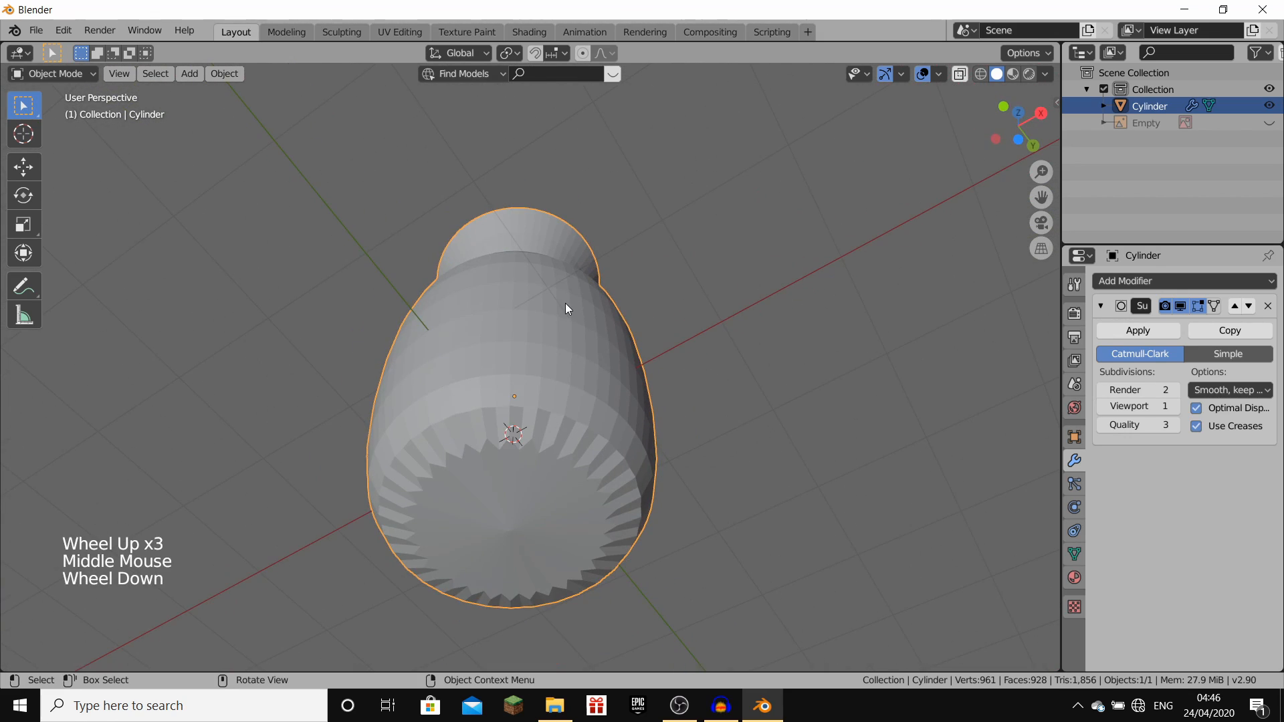
pyautogui.press('Tab')
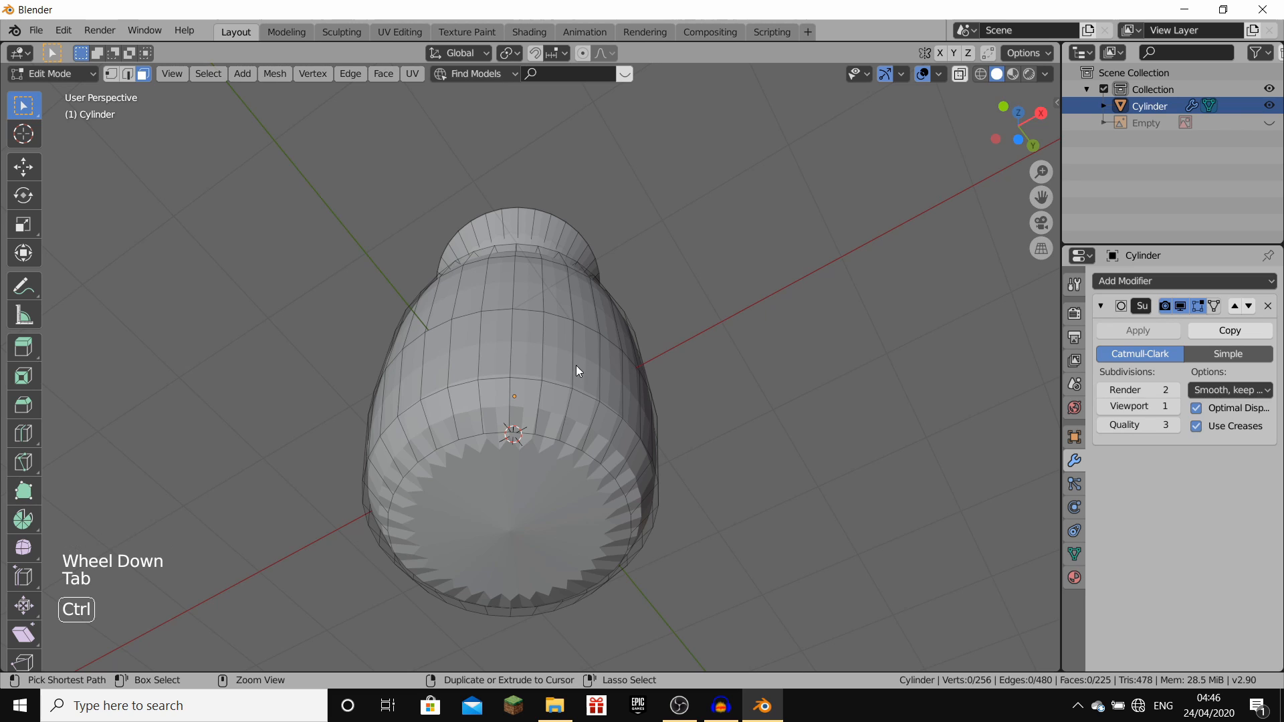
pyautogui.hotkey('ctrl', 'r')
pyautogui.click(562, 402)
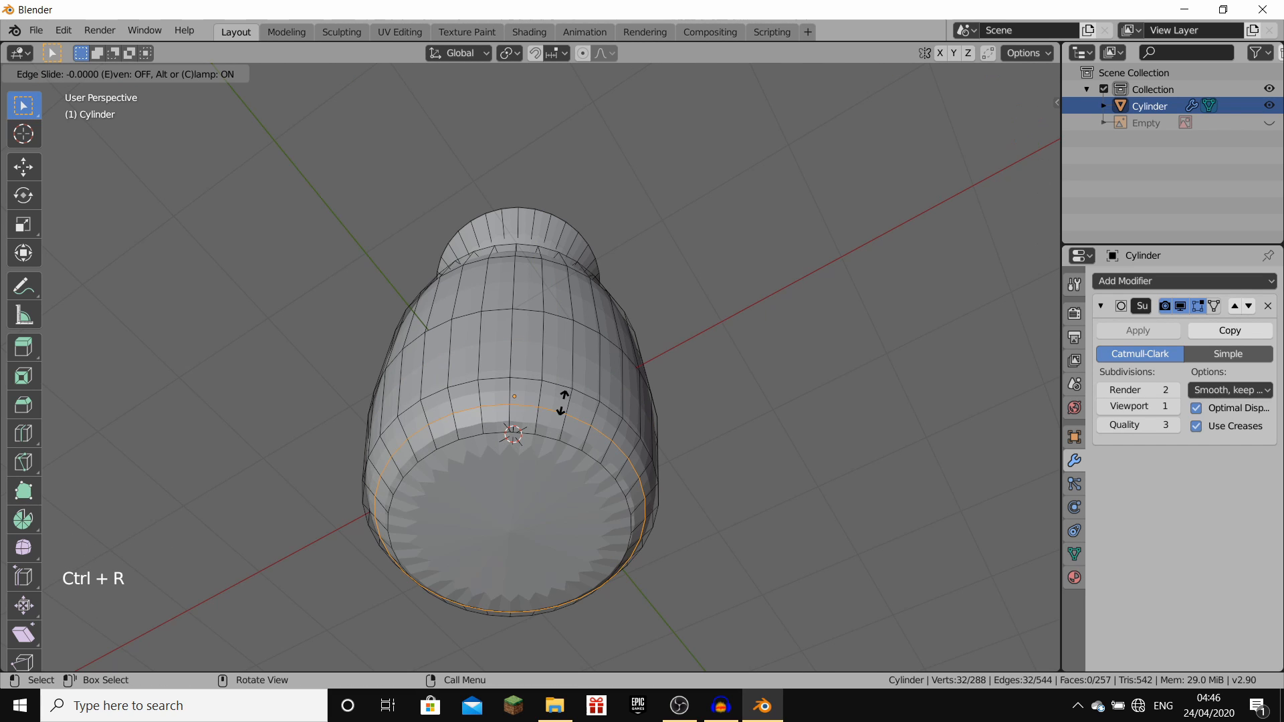
pyautogui.click(540, 439)
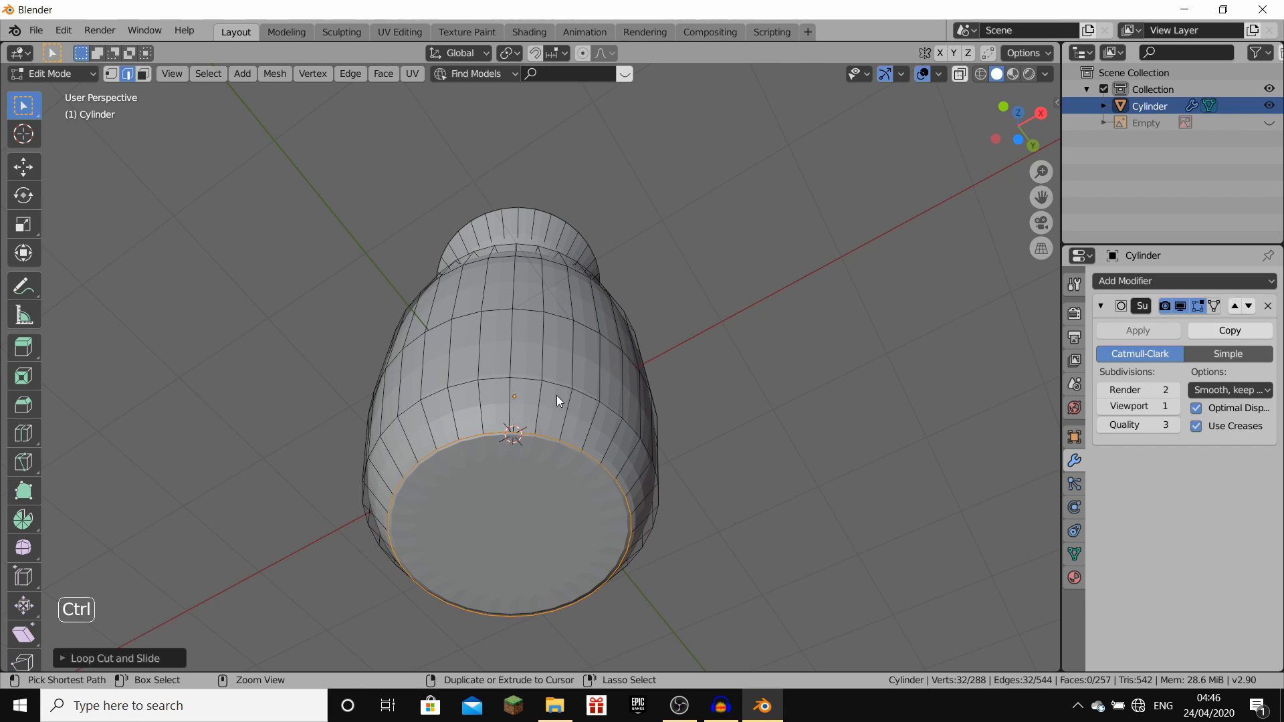
pyautogui.hotkey('ctrl', 'r')
pyautogui.click(560, 418)
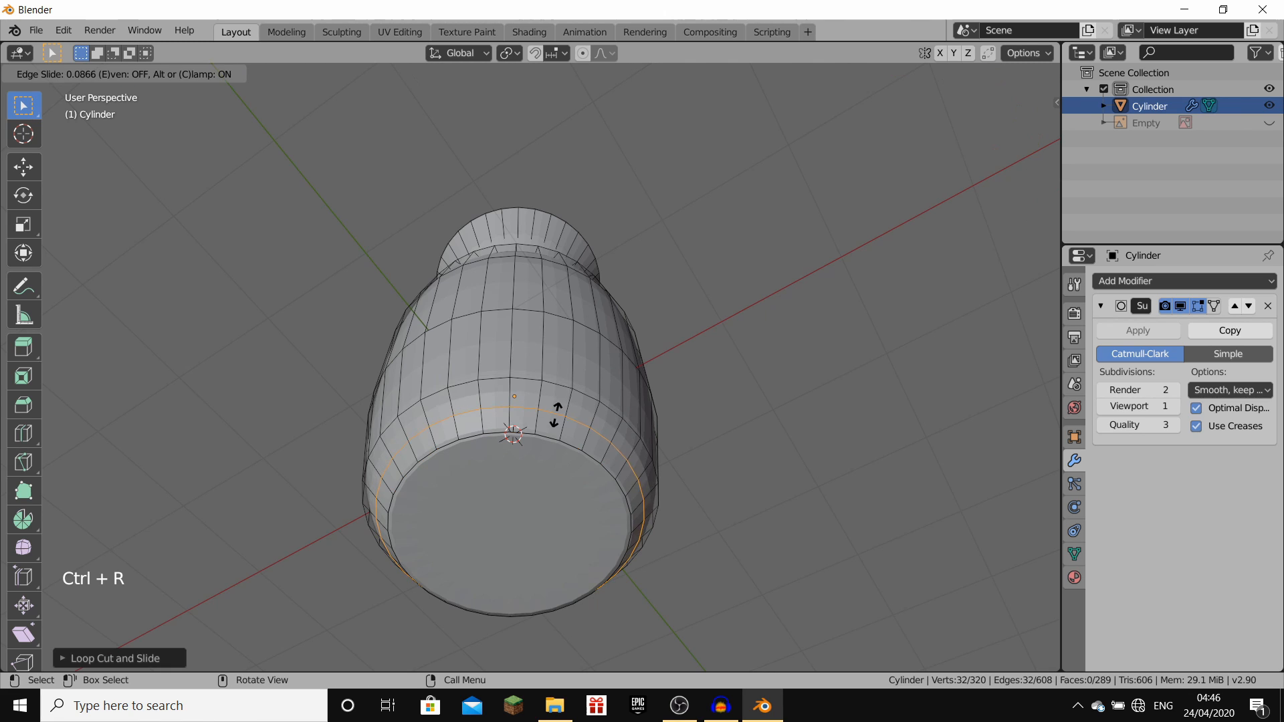
pyautogui.click(531, 451)
pyautogui.press('Tab')
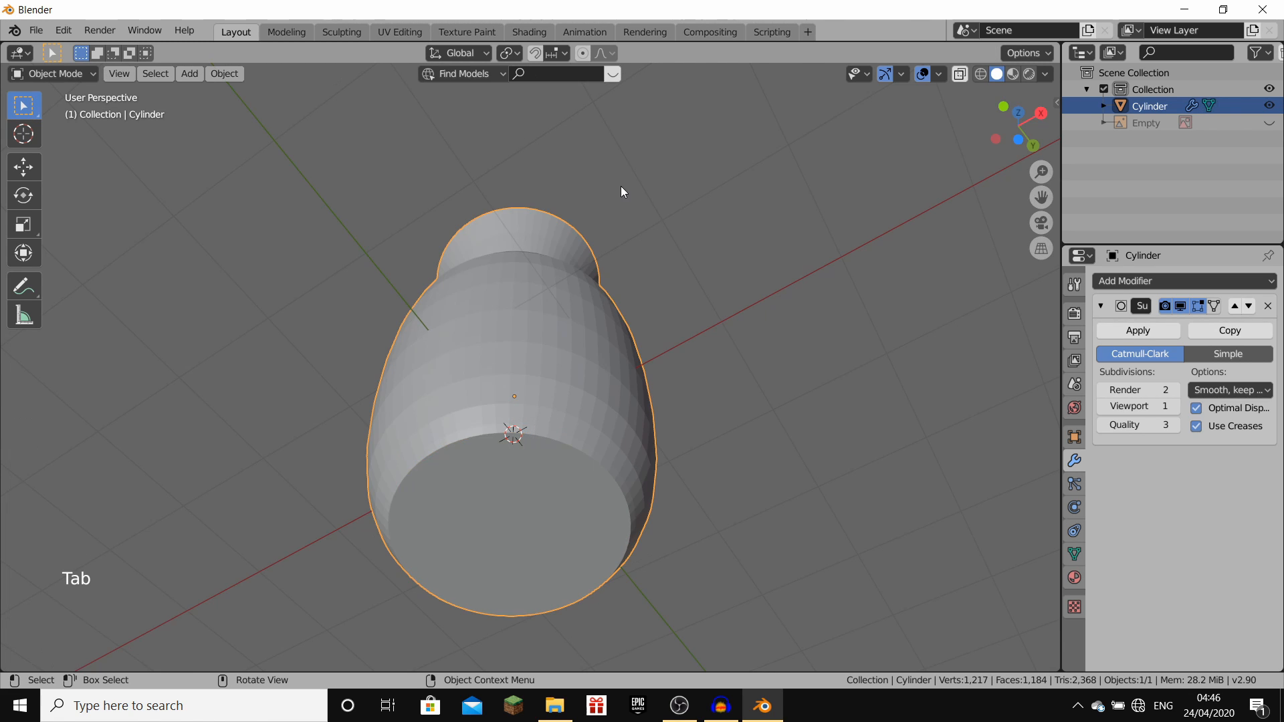
# Step: Set the vase's Subdivision Surface levels to 3 for the viewport and 3 for rendering
pyautogui.moveTo(621, 189); pyautogui.dragTo(614, 321, button='middle')
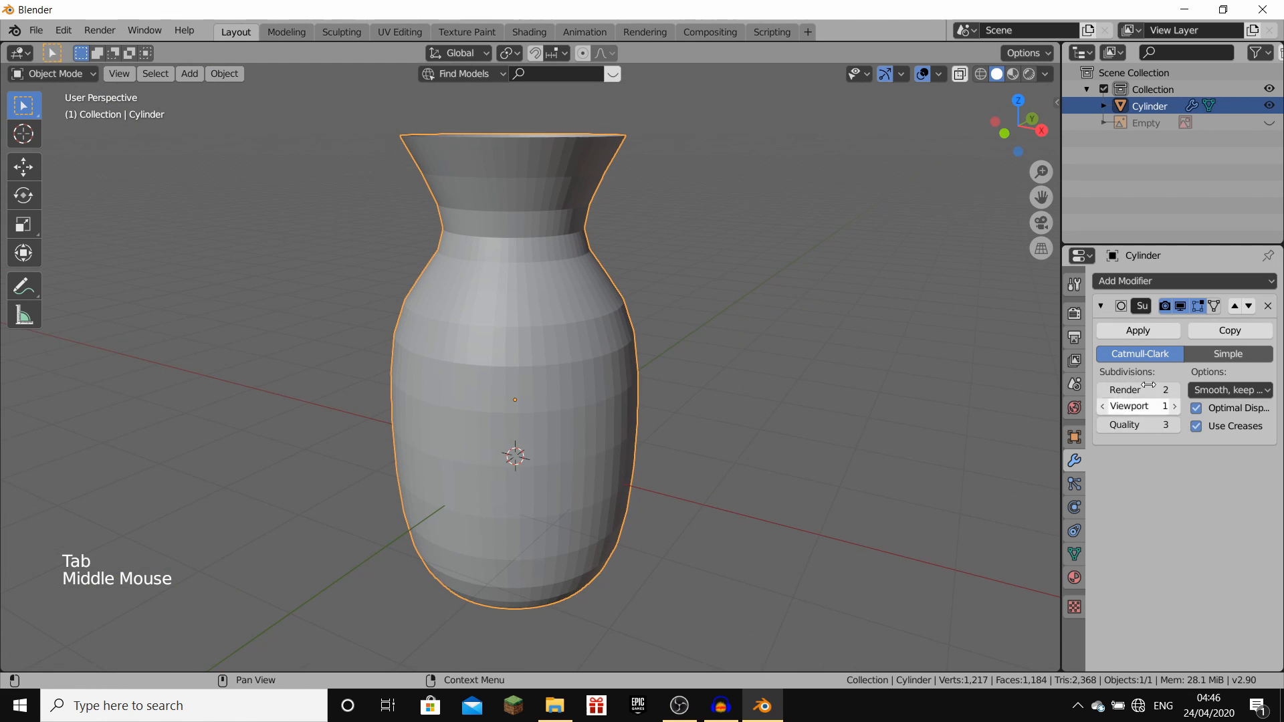
pyautogui.click(1177, 407)
pyautogui.click(1177, 408)
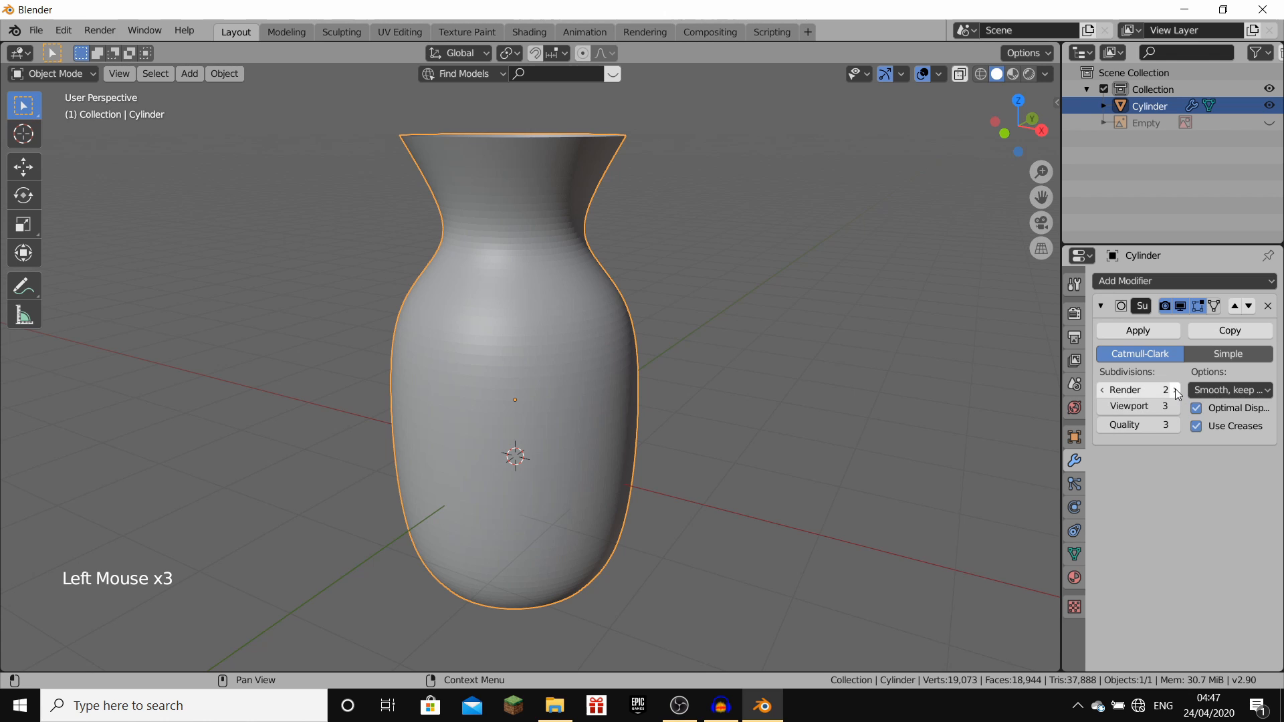
pyautogui.click(1174, 389)
pyautogui.moveTo(548, 321); pyautogui.dragTo(558, 298, button='middle')
pyautogui.scroll(-3, 569, 254)
pyautogui.moveTo(568, 254); pyautogui.dragTo(548, 273, button='middle')
pyautogui.scroll(2, 549, 273)
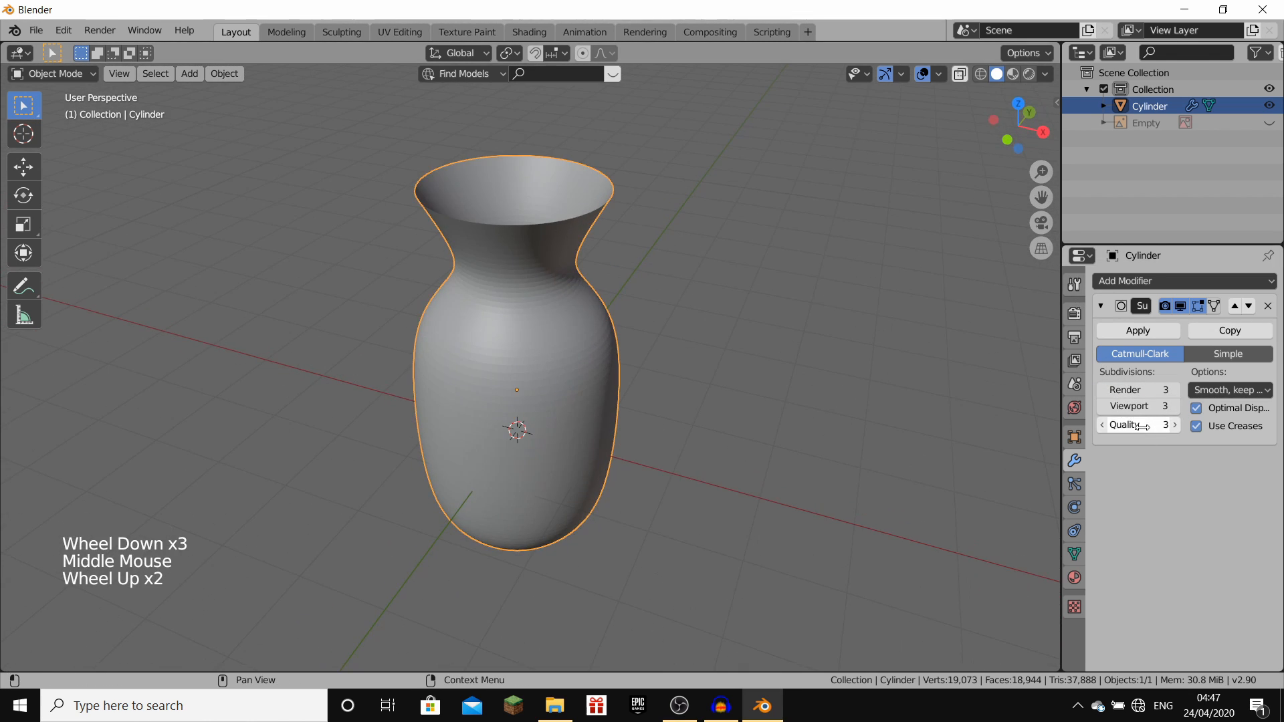
# Step: Set the Subdivision Surface quality to 5 and apply the modifier to the vase
pyautogui.click(1117, 423)
pyautogui.write('5')
pyautogui.press('Return')
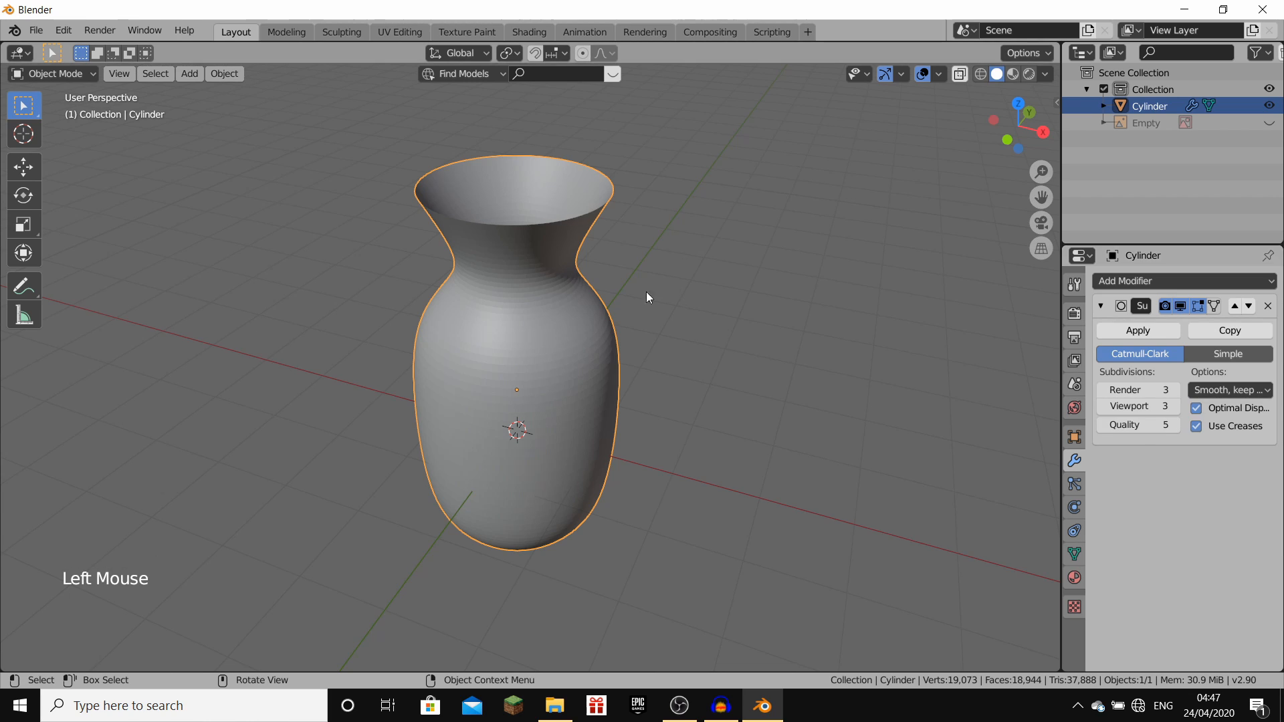
pyautogui.click(1140, 331)
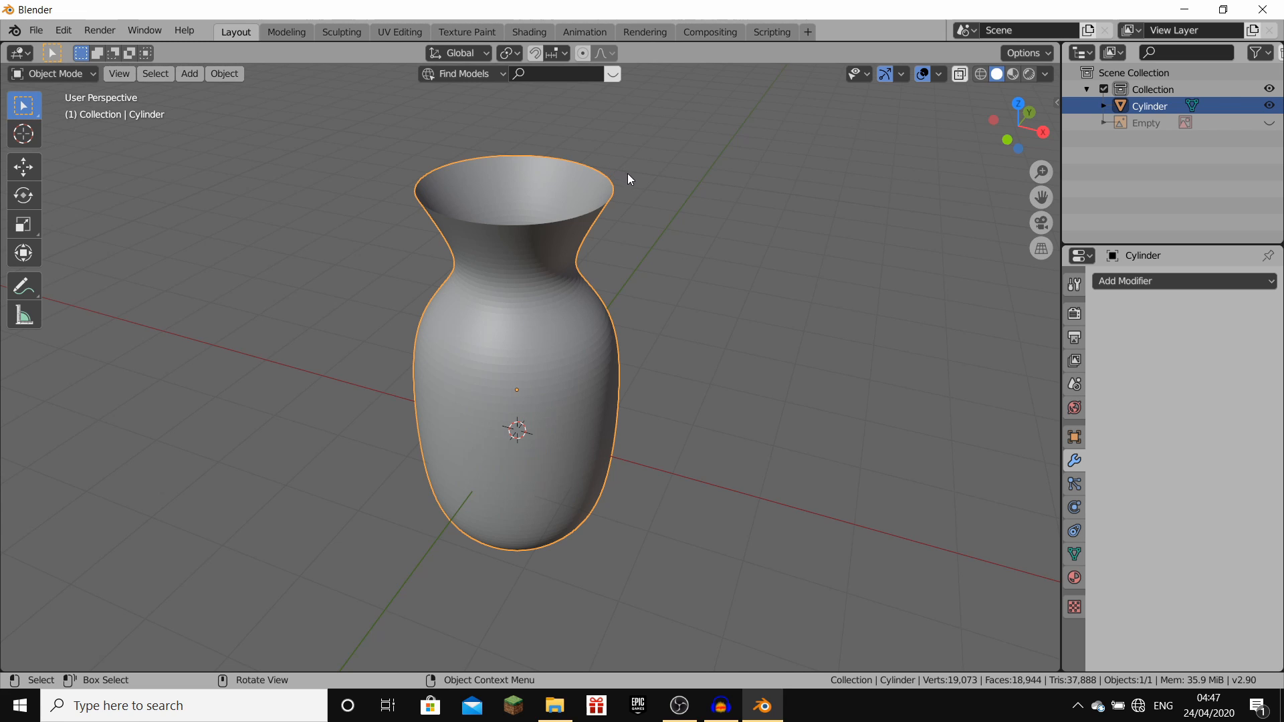
# Step: Apply smooth shading to the vase
pyautogui.click(1128, 284)
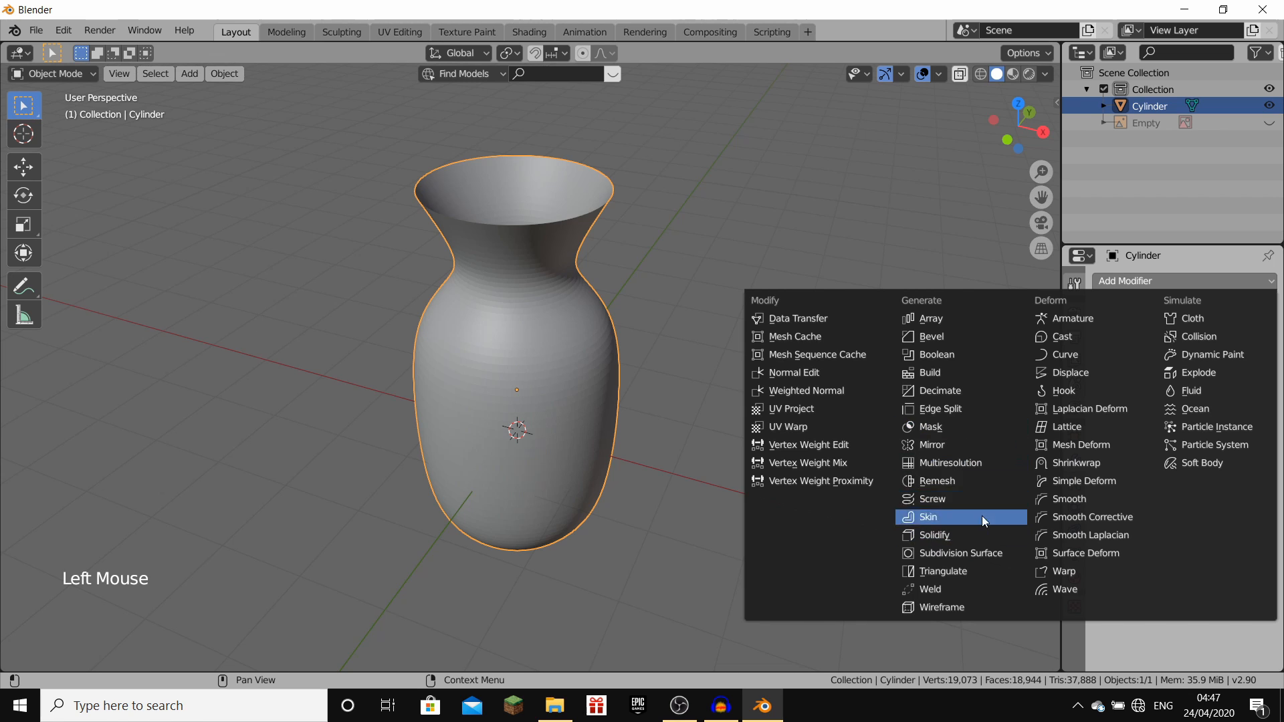
pyautogui.rightClick(563, 188)
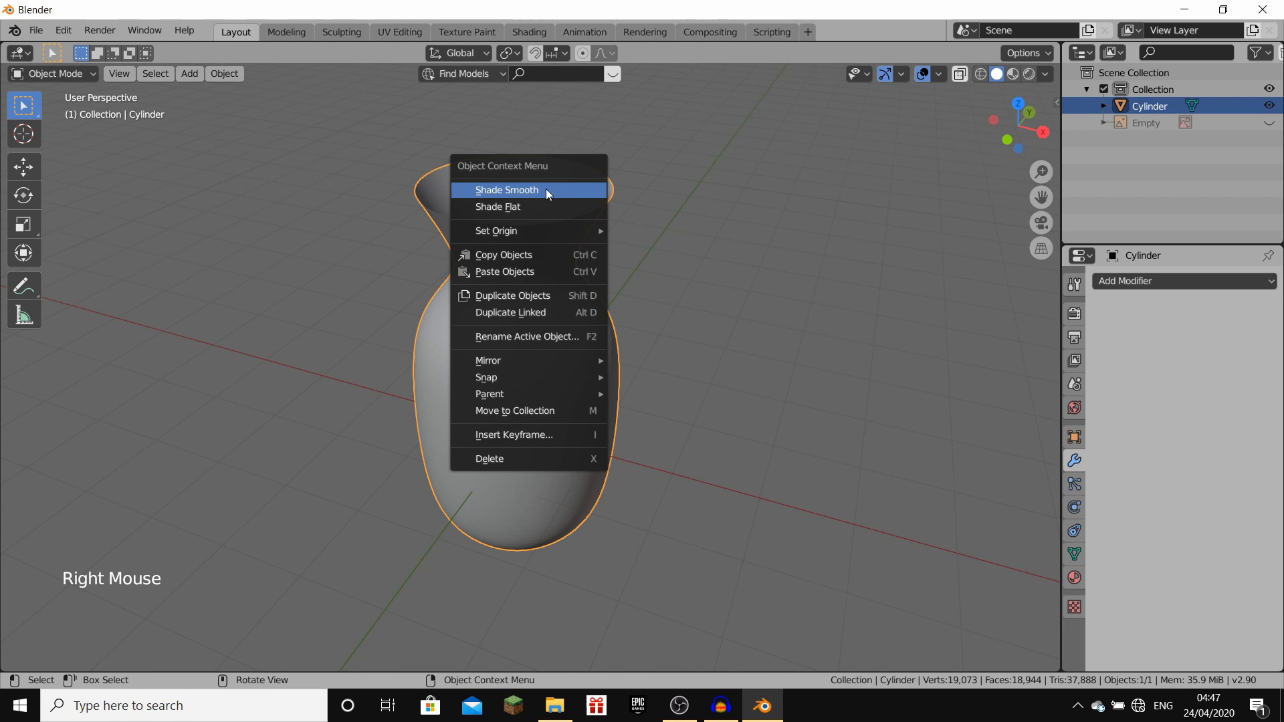
pyautogui.moveTo(612, 283); pyautogui.dragTo(642, 264, button='middle')
# Step: Add a Solidify modifier to the vase to give its wall thickness
pyautogui.click(1142, 284)
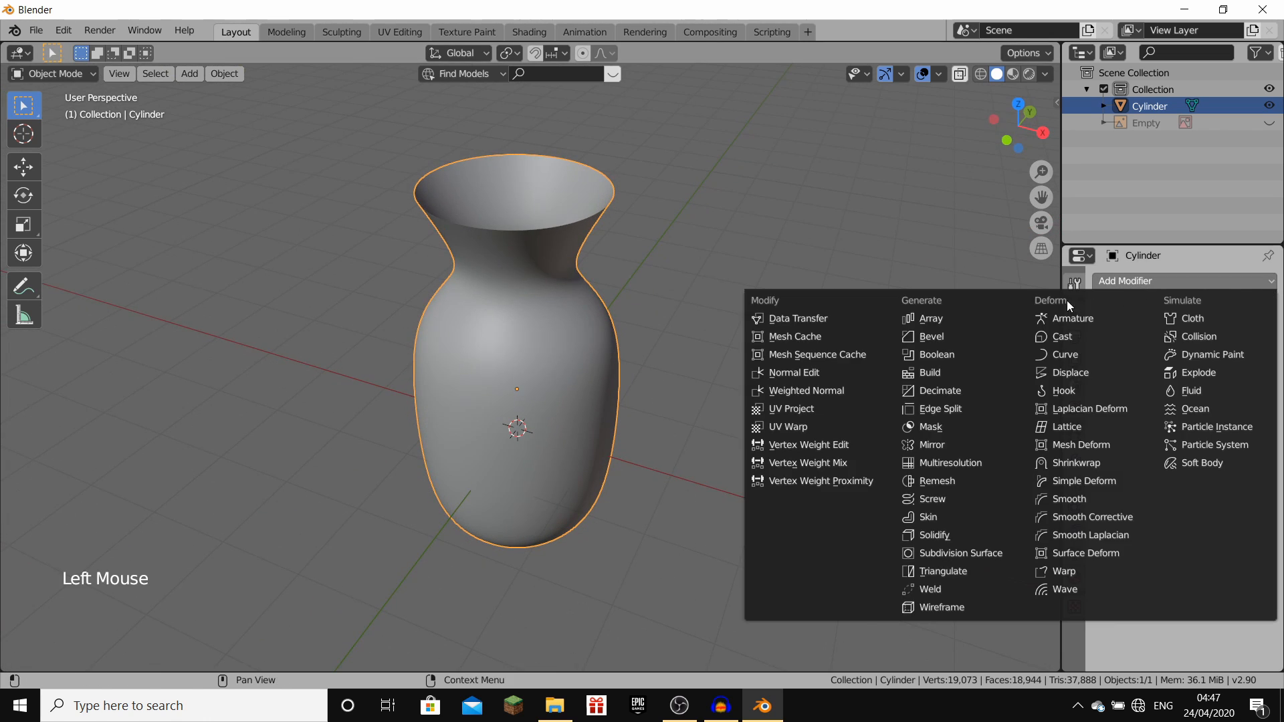
pyautogui.click(933, 535)
pyautogui.moveTo(722, 247); pyautogui.dragTo(720, 278, button='middle')
pyautogui.scroll(1, 719, 278)
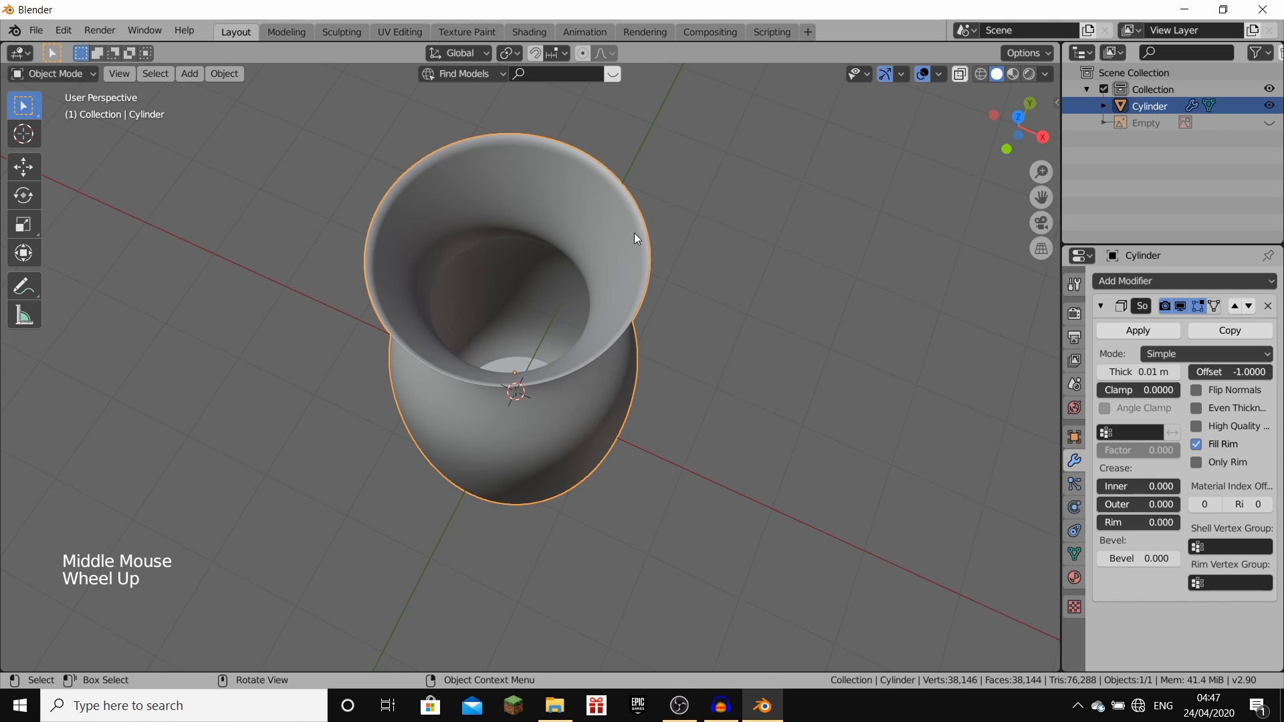
pyautogui.scroll(1, 635, 238)
# Step: Set the Solidify thickness to 0.04 m, apply the modifier, and deselect the vase
pyautogui.click(1174, 372)
pyautogui.click(1174, 372)
pyautogui.click(1174, 373)
pyautogui.click(1173, 373)
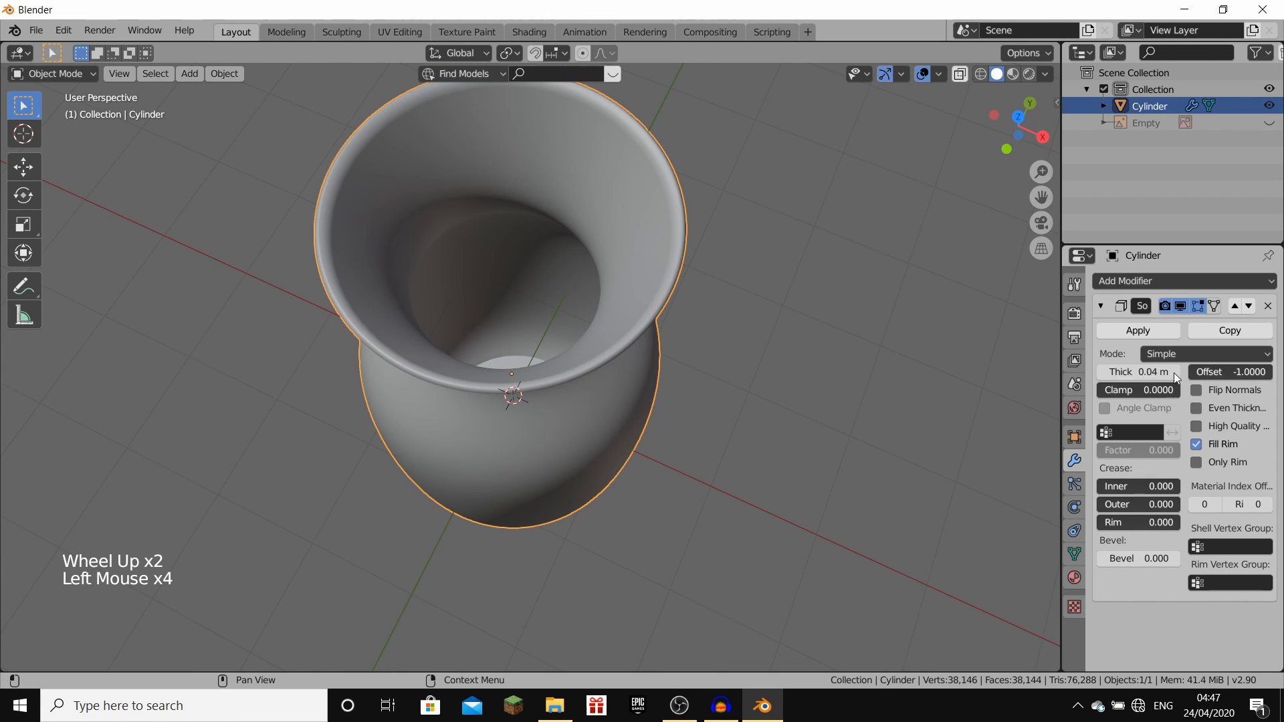
pyautogui.moveTo(615, 222); pyautogui.dragTo(638, 131, button='middle')
pyautogui.scroll(-3, 584, 178)
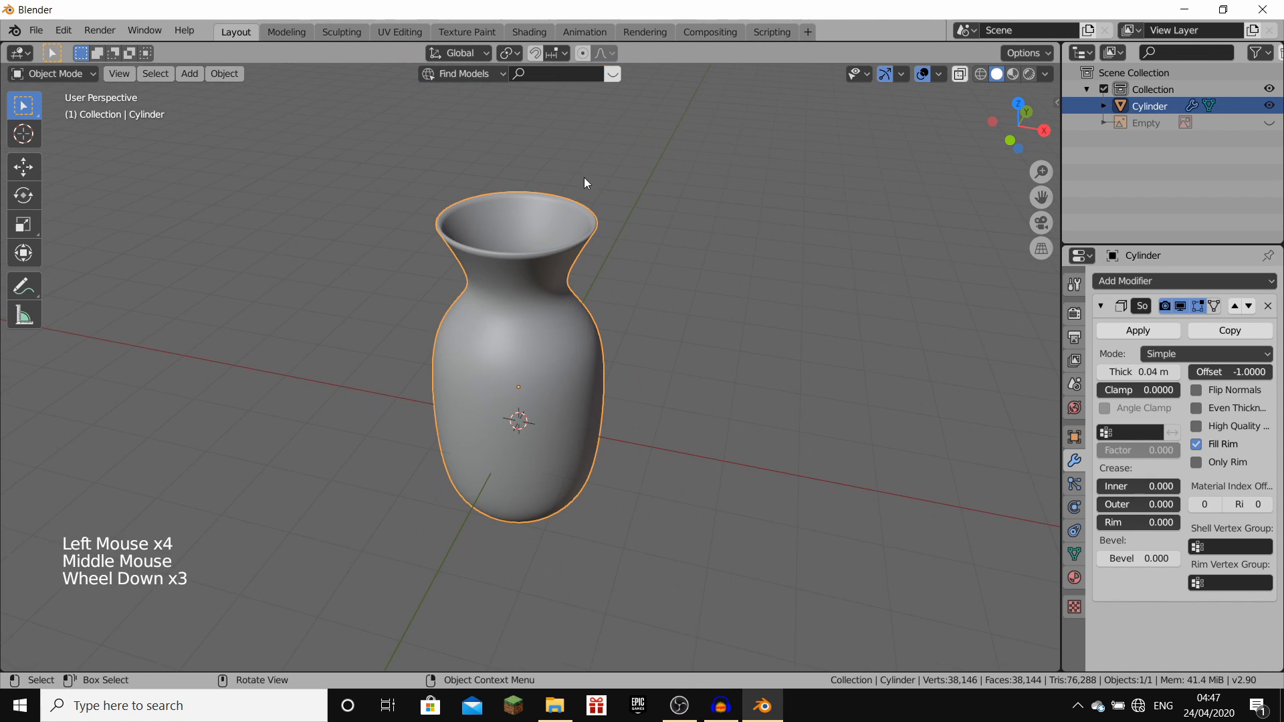
pyautogui.click(1141, 332)
pyautogui.click(721, 234)
pyautogui.moveTo(715, 234); pyautogui.dragTo(644, 217, button='middle')
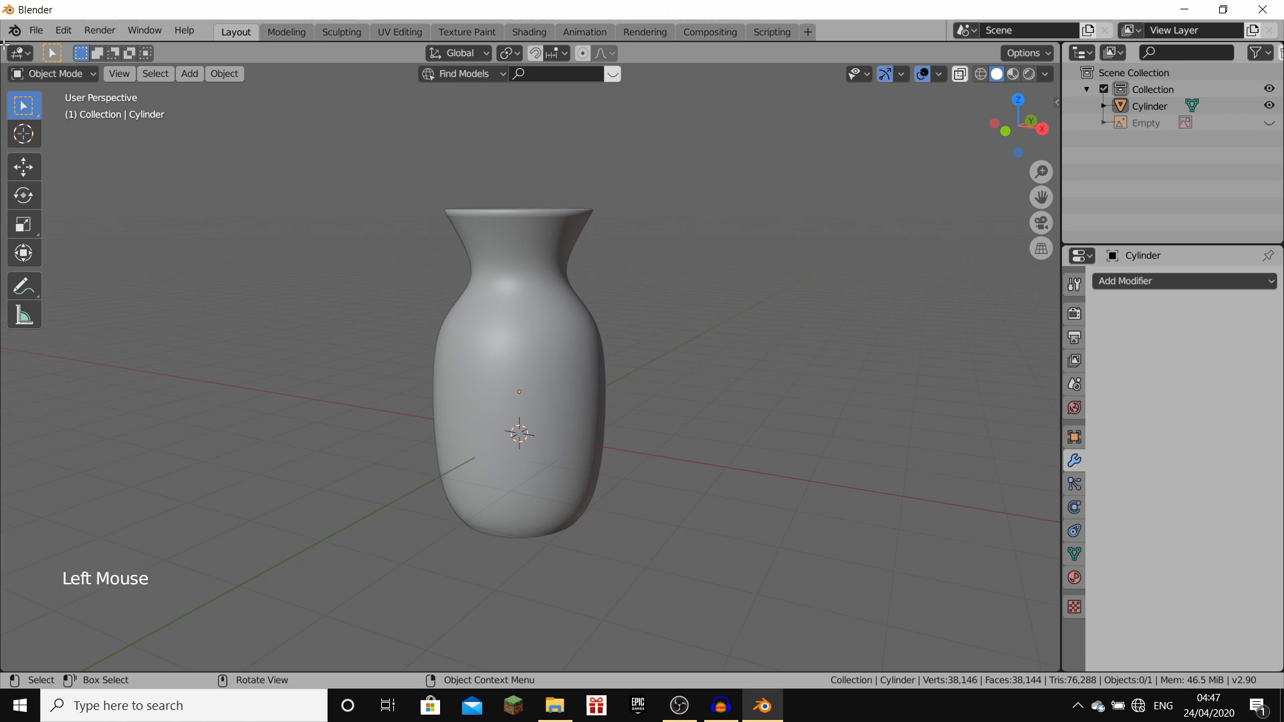
# Step: Split the 3D viewport into two areas and turn the new one into a Shader Editor with its sidebar hidden
pyautogui.moveTo(4, 45); pyautogui.dragTo(510, 91)
pyautogui.click(30, 53)
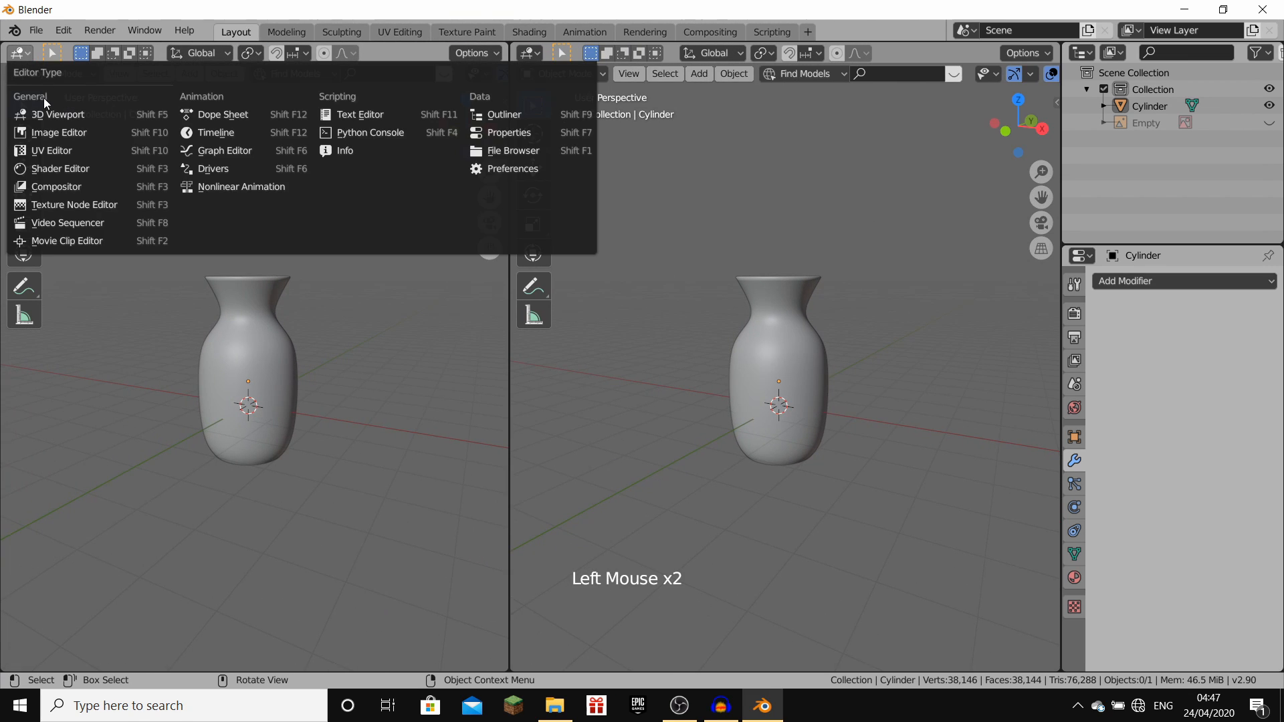
pyautogui.click(118, 152)
pyautogui.press('n')
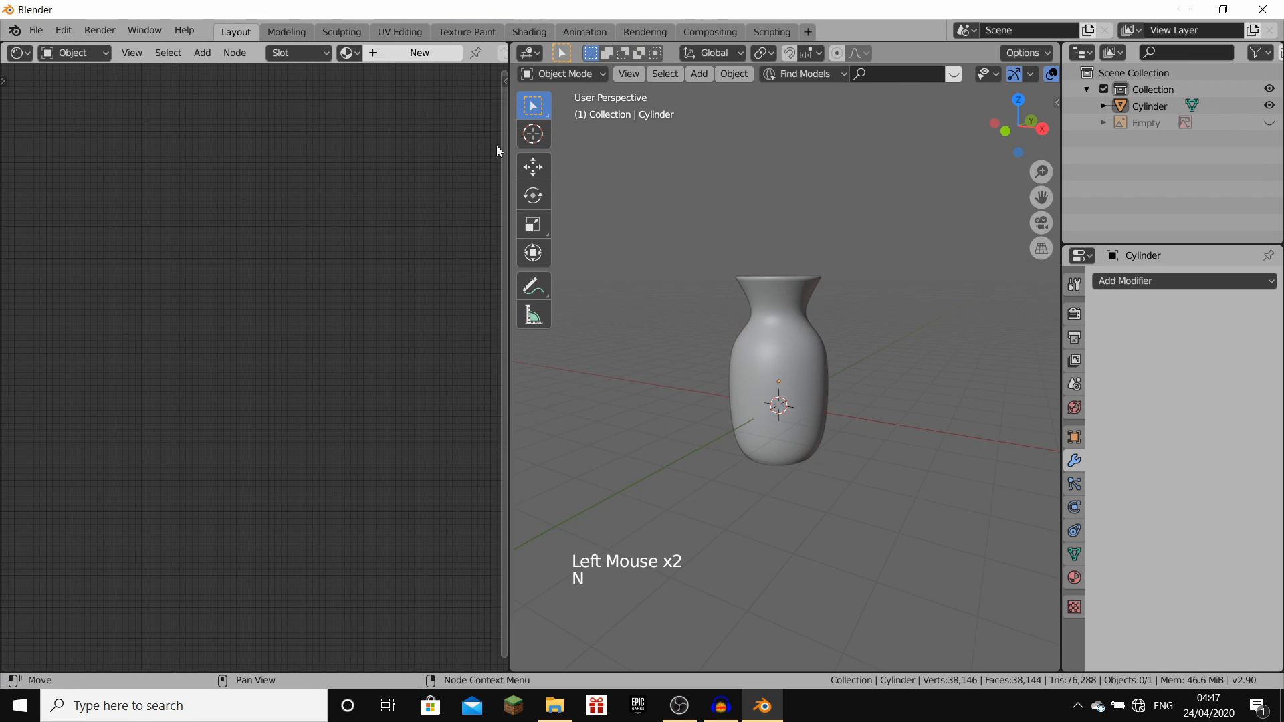
# Step: Select the vase object and rename it "vase"
pyautogui.click(803, 354)
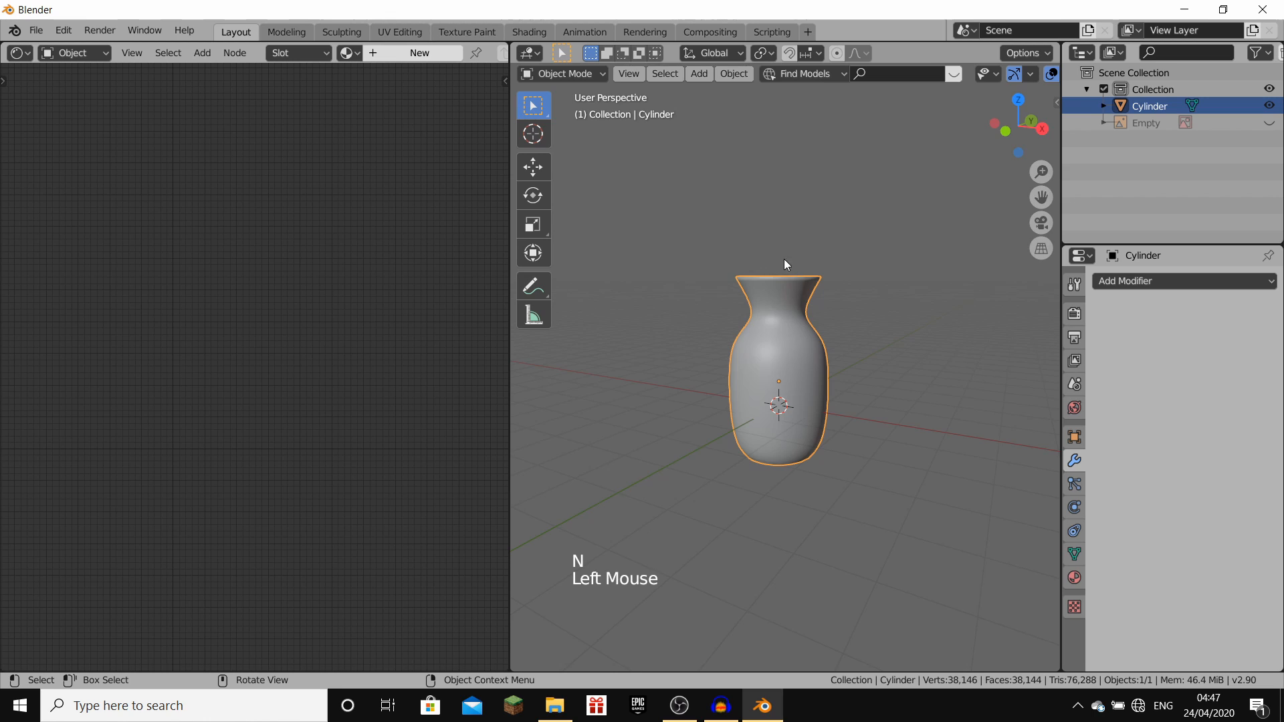
pyautogui.press('F2')
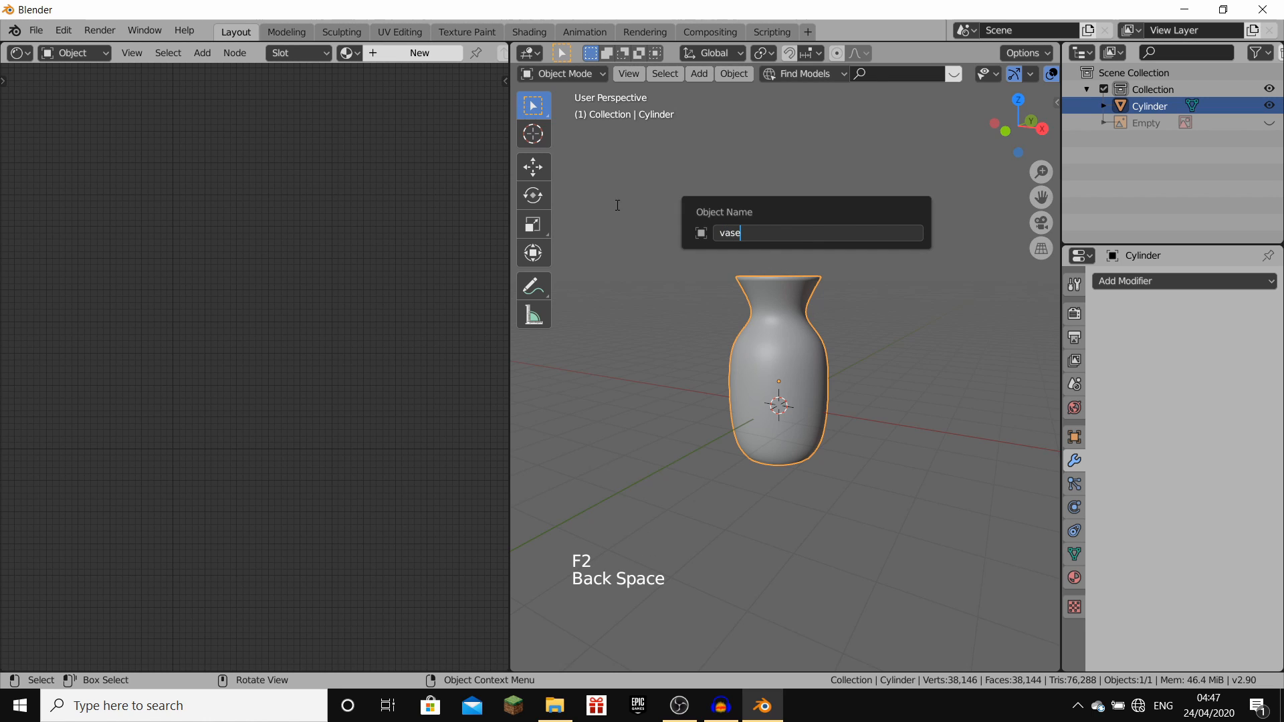
pyautogui.write('vase')
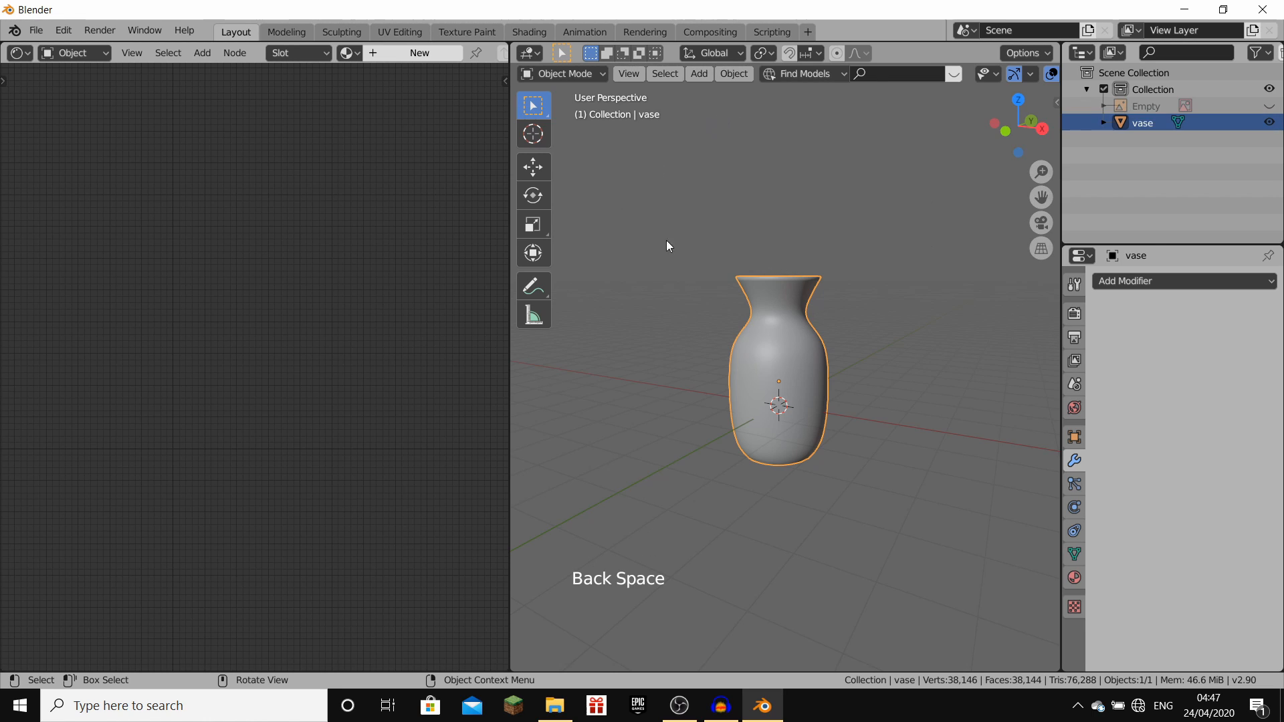
# Step: Create a new material on the vase and name it "vase"
pyautogui.click(419, 53)
pyautogui.moveTo(372, 271); pyautogui.dragTo(383, 187, button='middle')
pyautogui.scroll(2, 383, 187)
pyautogui.click(476, 53)
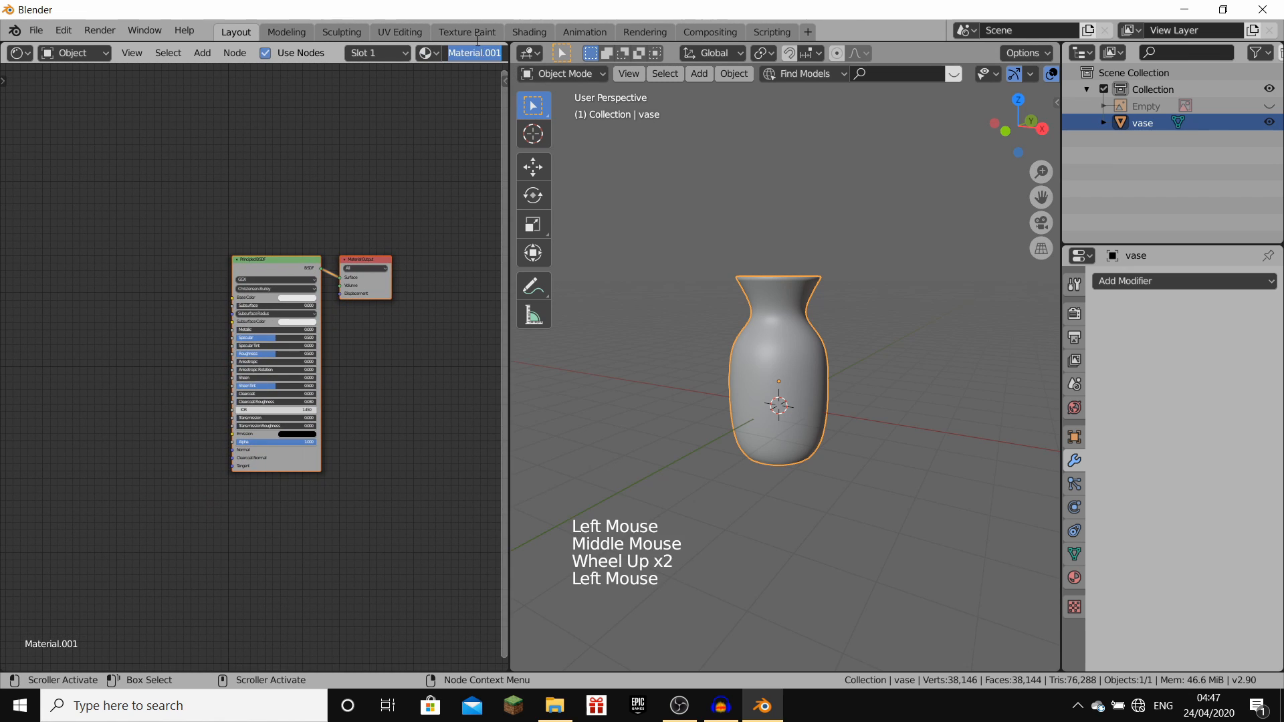
pyautogui.press('BackSpace')
pyautogui.write('ase')
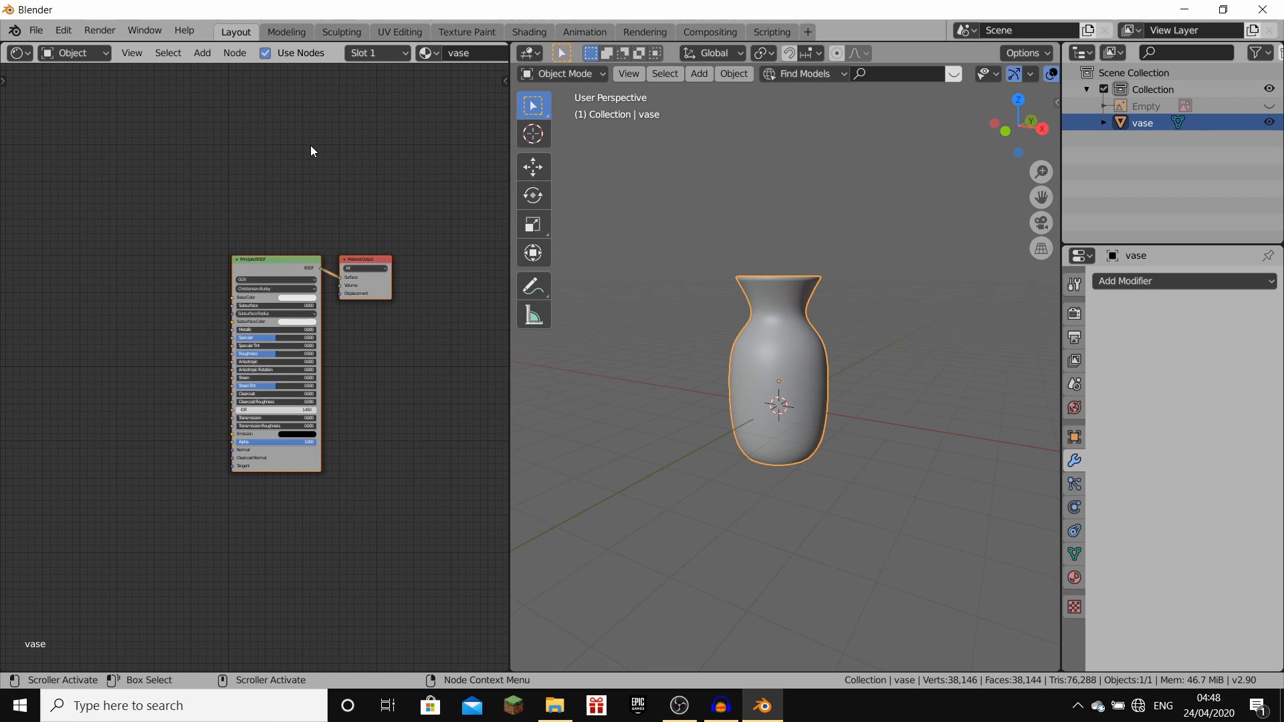
# Step: Add an Image Texture node and connect its Color output to the Base Color of the Principled BSDF
pyautogui.scroll(5, 390, 138)
pyautogui.moveTo(310, 145); pyautogui.dragTo(458, 208, button='middle')
pyautogui.hotkey('shift', 'a')
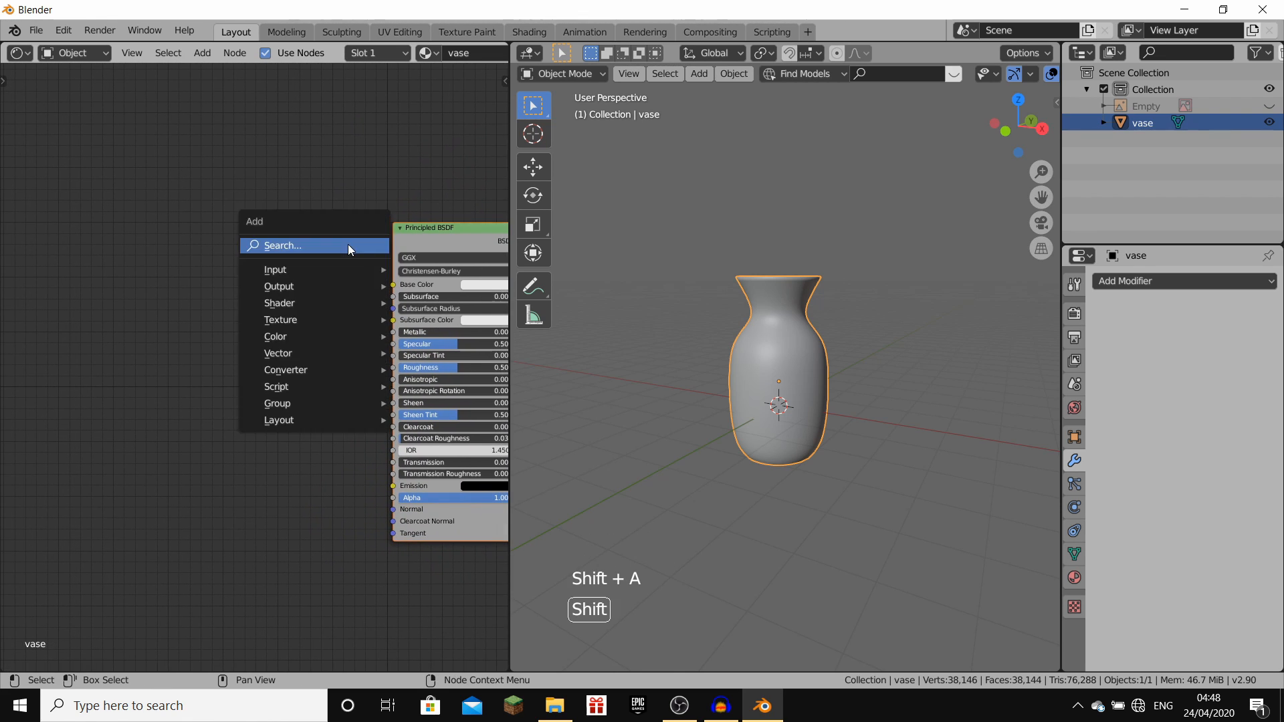
pyautogui.click(349, 245)
pyautogui.write('ima')
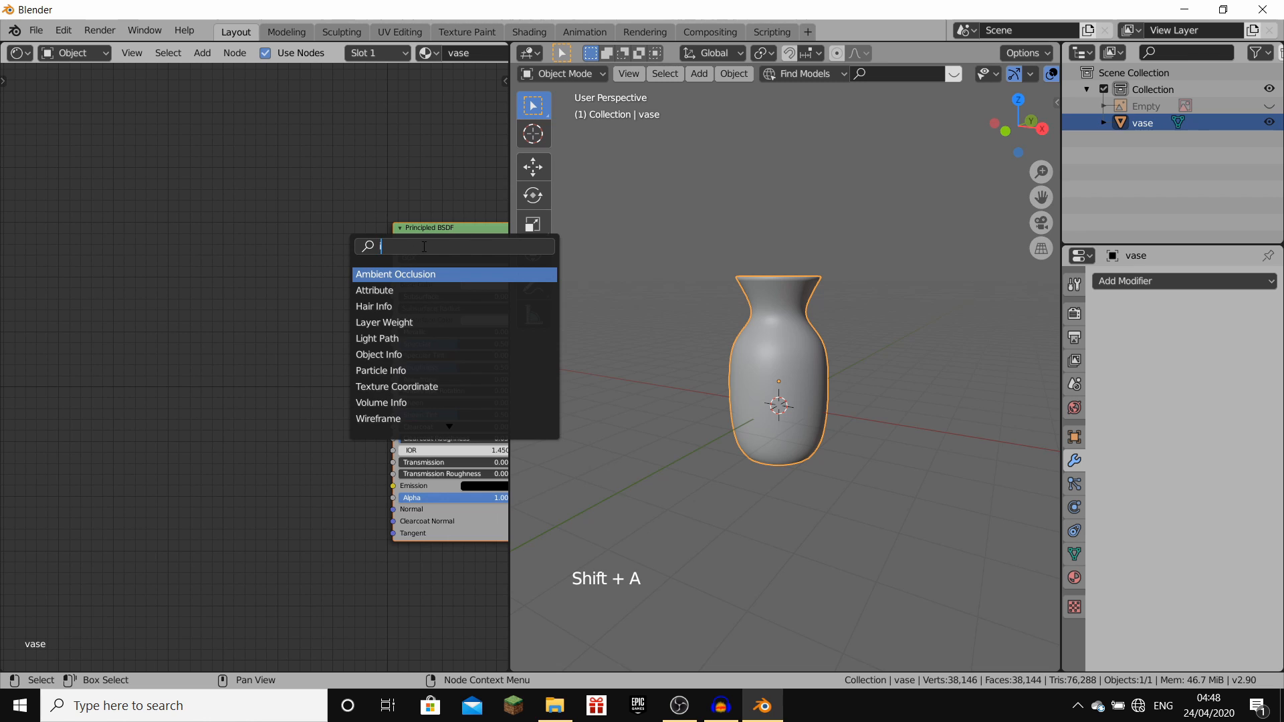
pyautogui.press('Return')
pyautogui.click(298, 294)
pyautogui.moveTo(300, 273); pyautogui.dragTo(392, 284)
pyautogui.moveTo(339, 289); pyautogui.dragTo(420, 294, button='middle')
pyautogui.scroll(1, 420, 294)
pyautogui.scroll(1, 420, 288)
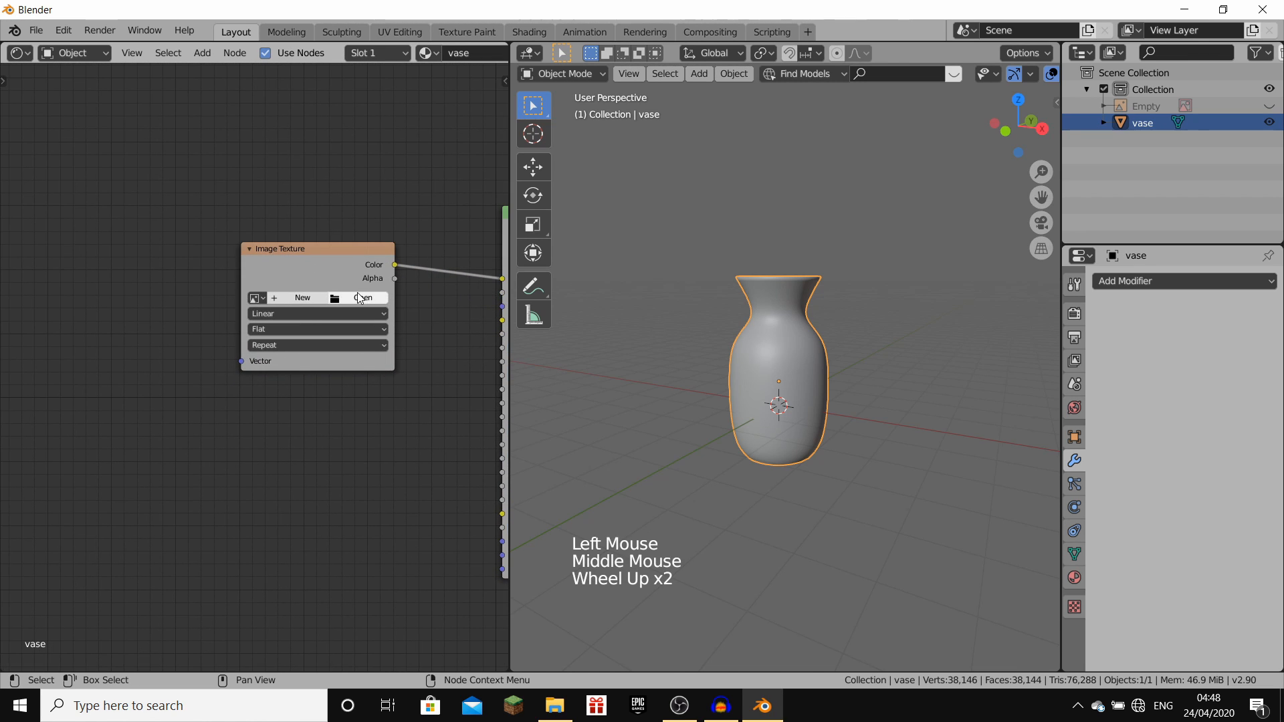
# Step: Assign the already loaded image index.png.jpg to the Image Texture node
pyautogui.click(367, 294)
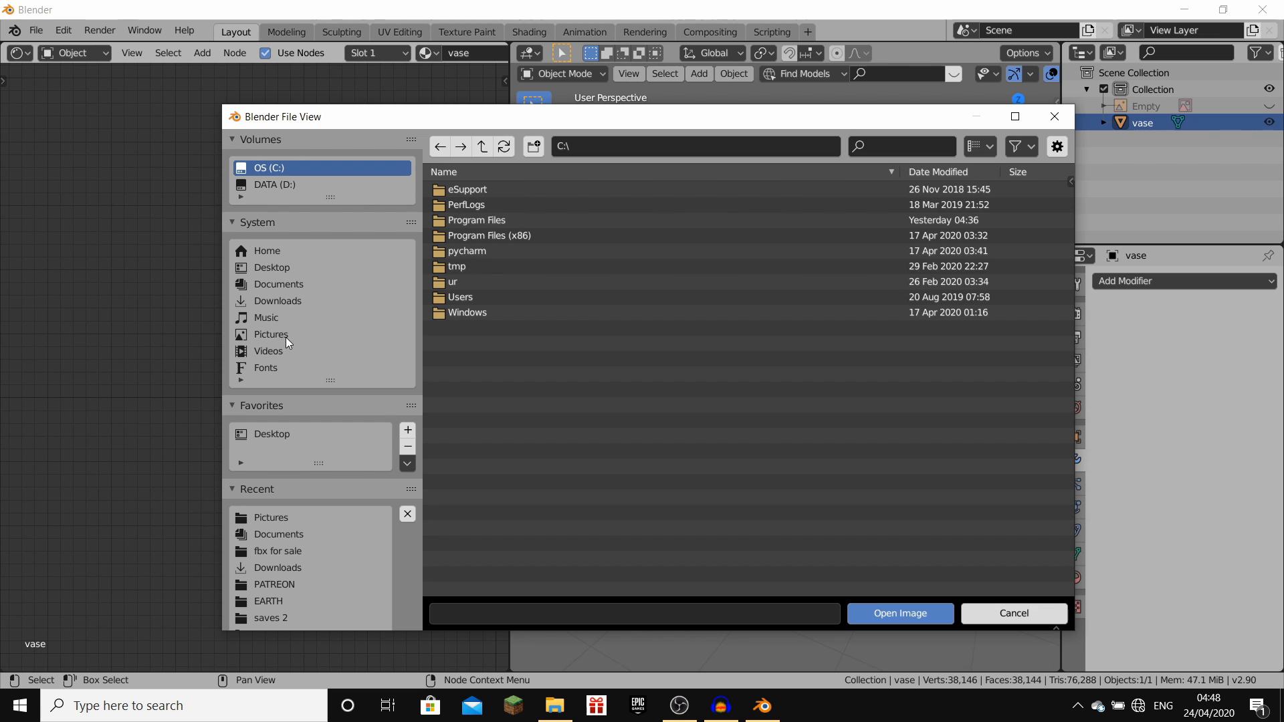
pyautogui.press('Escape')
pyautogui.click(259, 297)
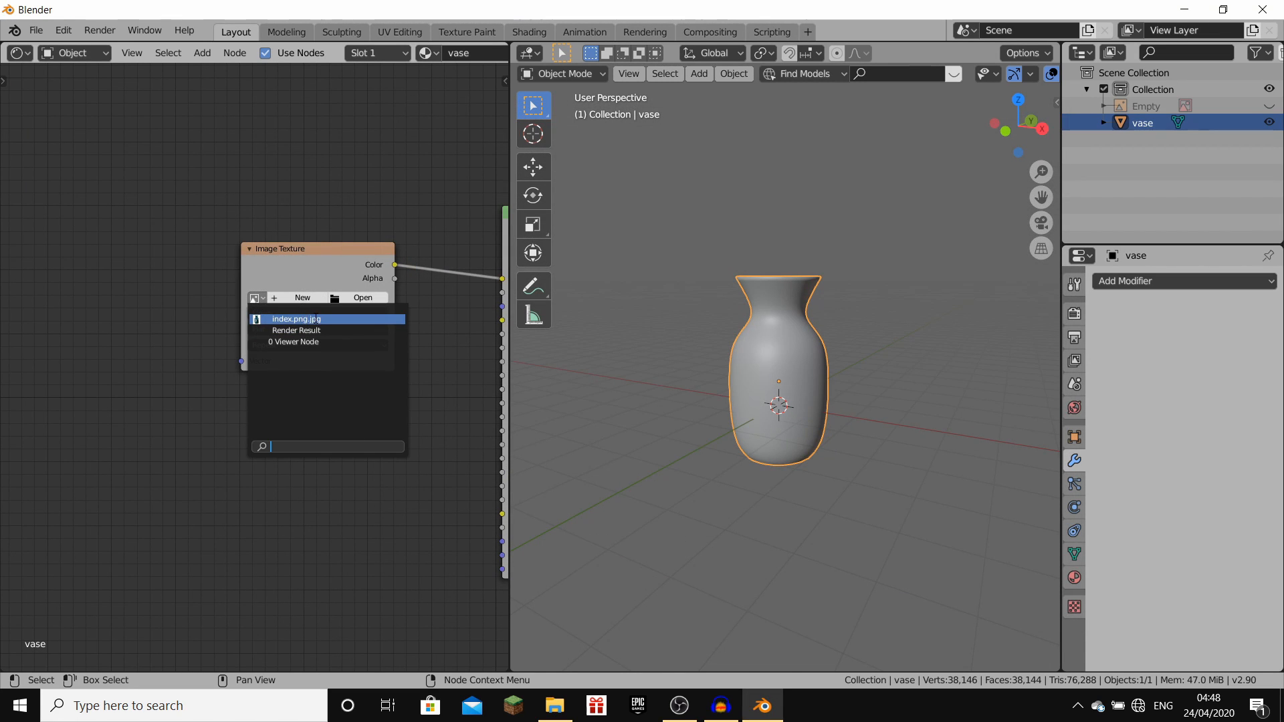
pyautogui.scroll(10, 312, 315)
pyautogui.click(261, 216)
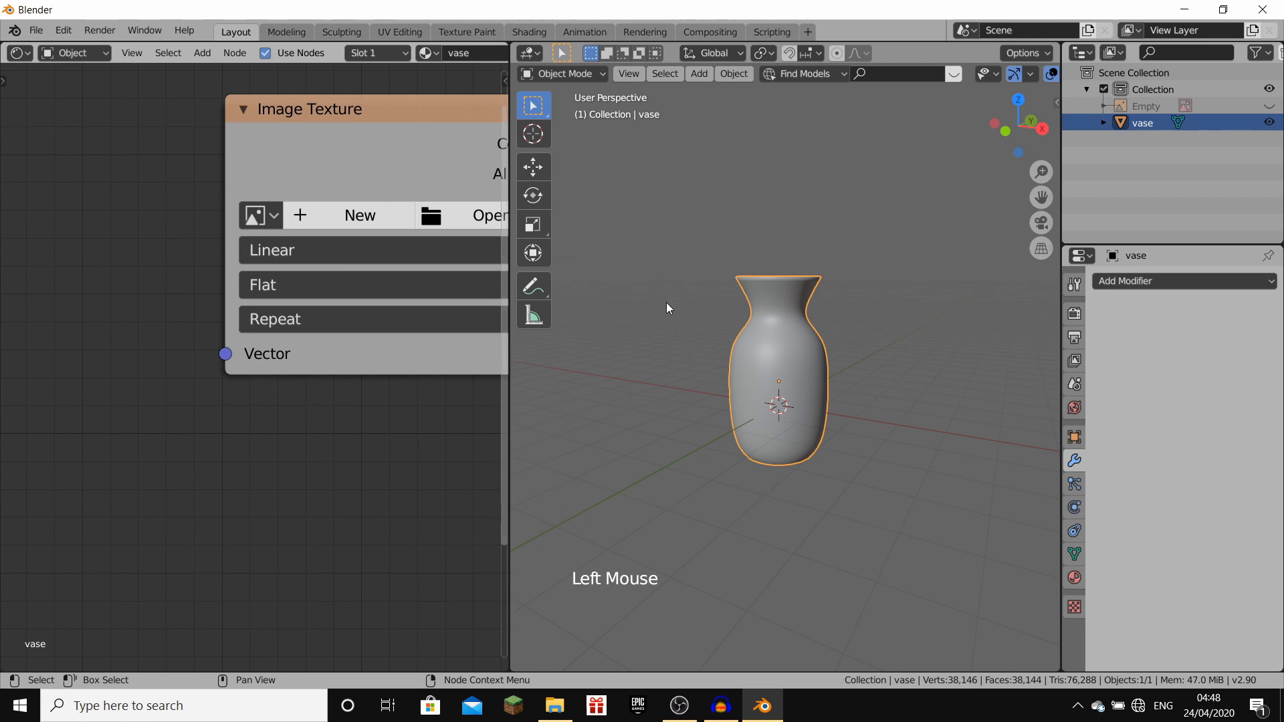
pyautogui.scroll(4, 805, 393)
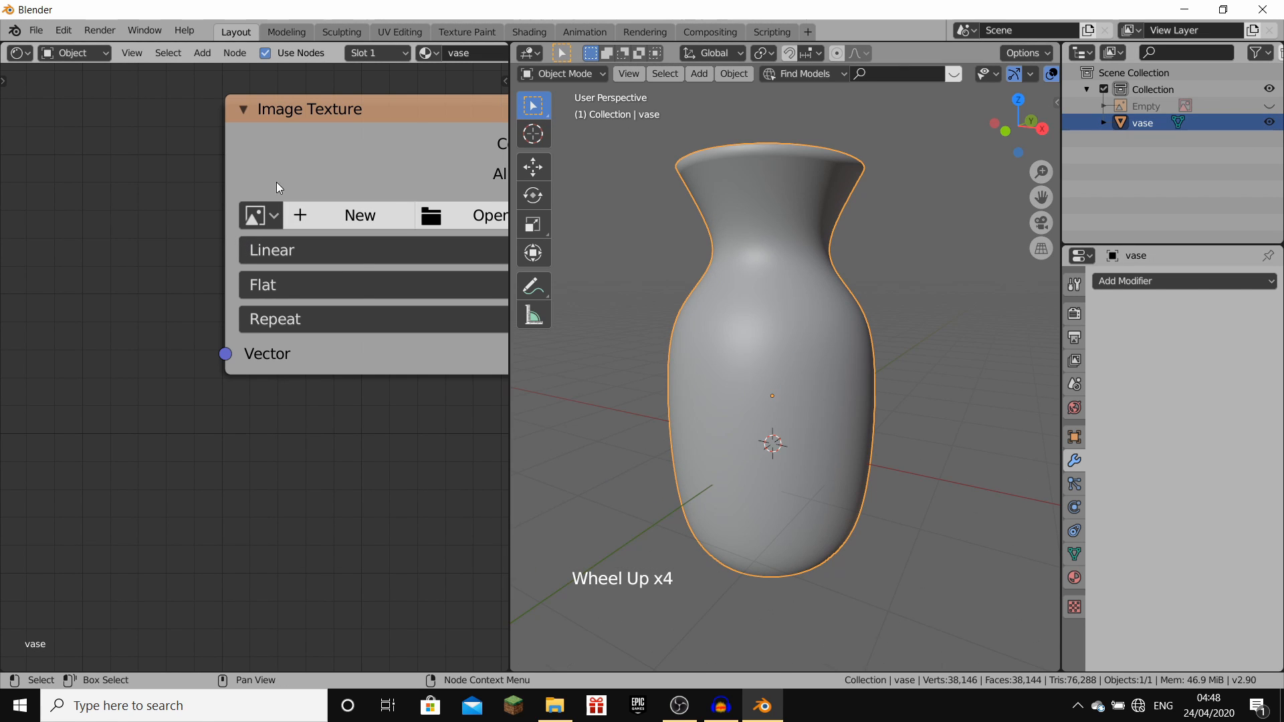
pyautogui.click(259, 215)
pyautogui.click(309, 252)
pyautogui.scroll(-3, 361, 228)
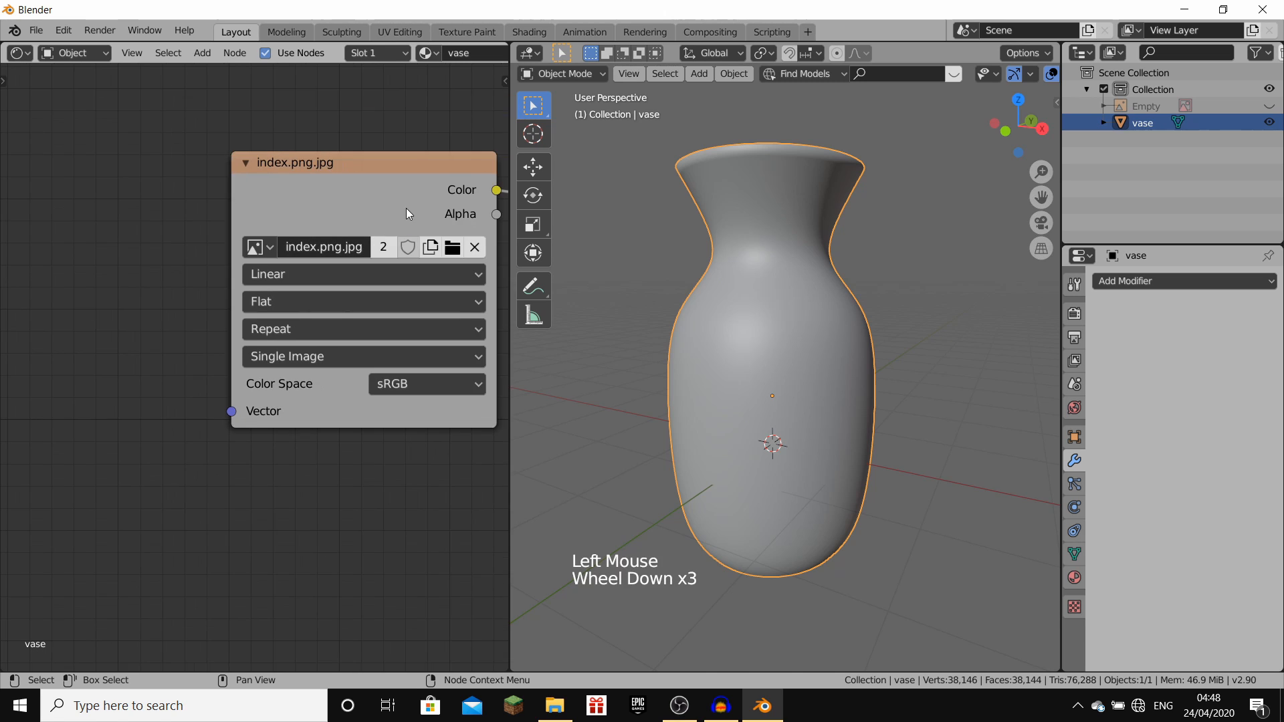
pyautogui.moveTo(407, 207); pyautogui.dragTo(355, 227, button='middle')
# Step: Switch the 3D viewport to Material Preview shading and inspect the texture on the vase
pyautogui.press('z')
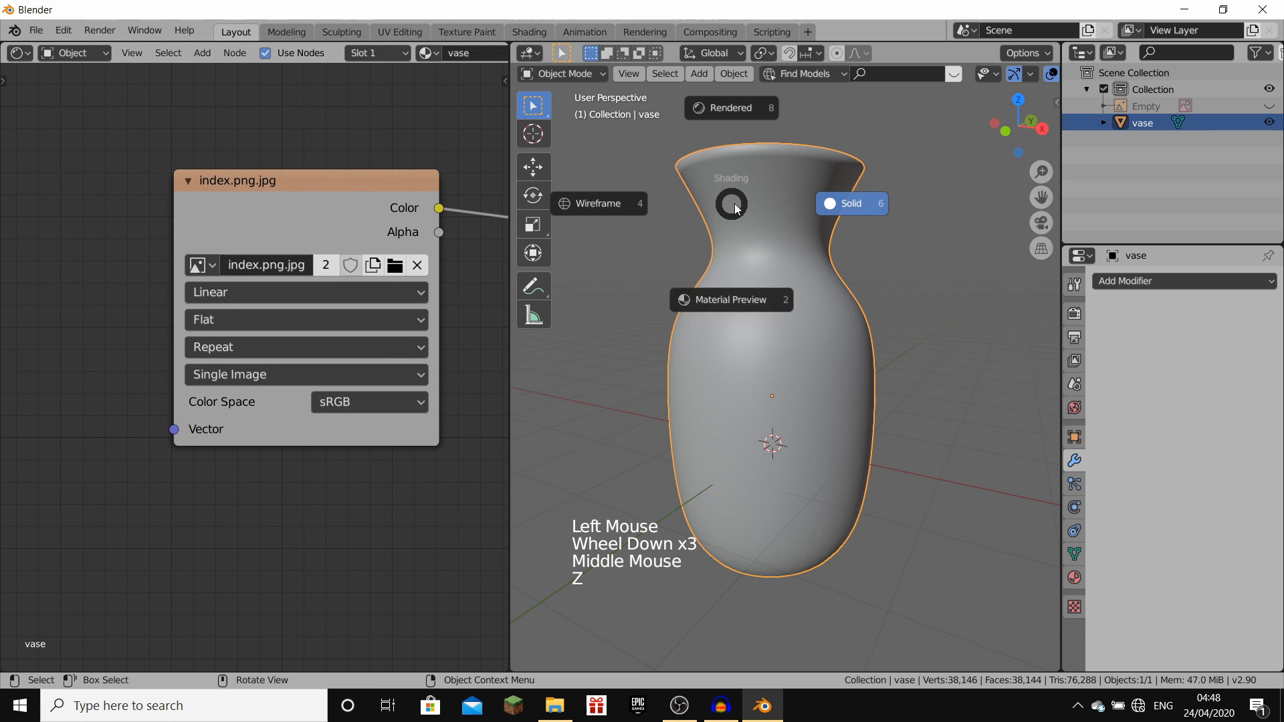
pyautogui.click(737, 289)
pyautogui.scroll(-6, 805, 302)
pyautogui.scroll(1, 805, 302)
pyautogui.moveTo(805, 302); pyautogui.dragTo(845, 252, button='middle')
pyautogui.scroll(2, 860, 263)
pyautogui.scroll(1, 846, 267)
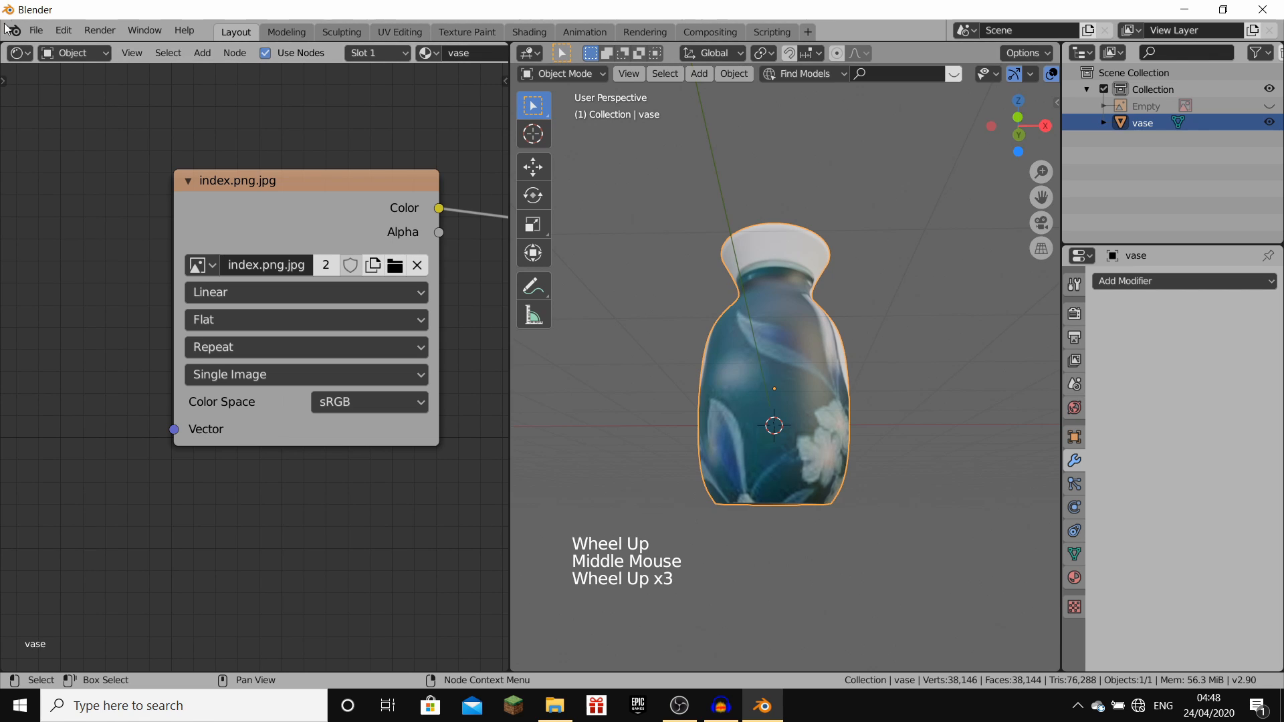
# Step: Change the Shader Editor area to a UV Editor and display index.png.jpg in it
pyautogui.click(19, 53)
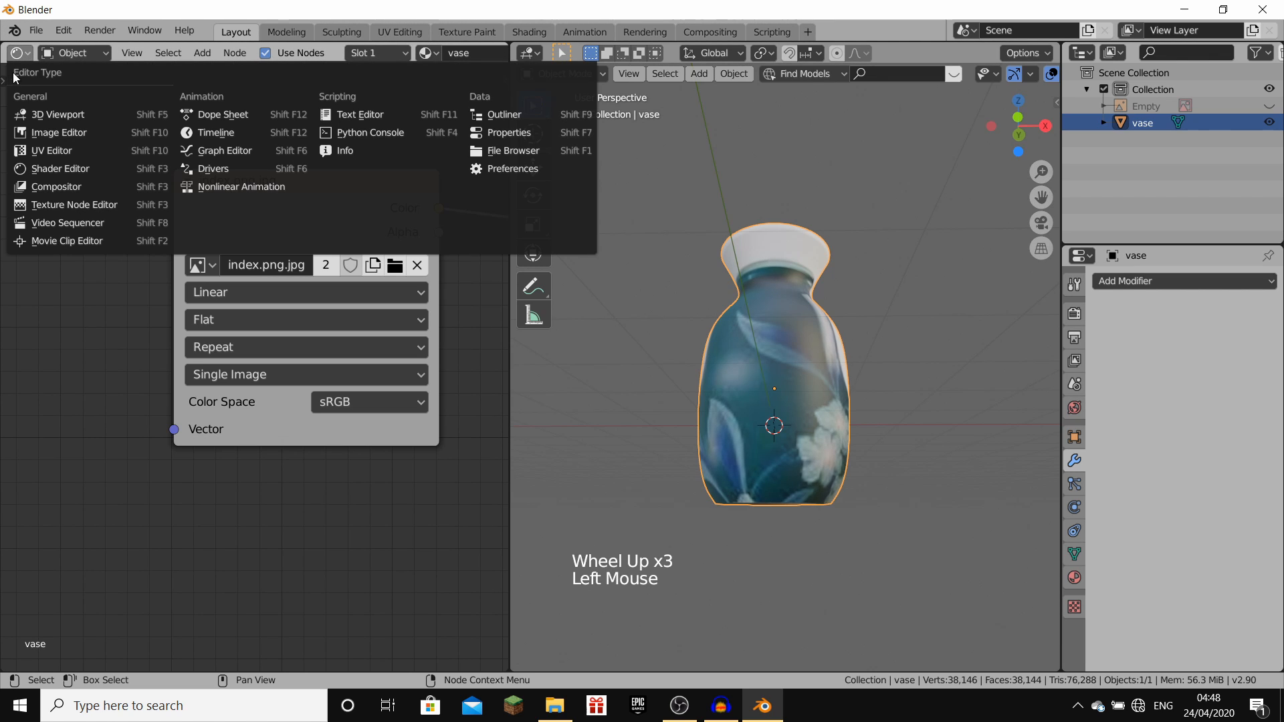
pyautogui.click(46, 152)
pyautogui.click(183, 54)
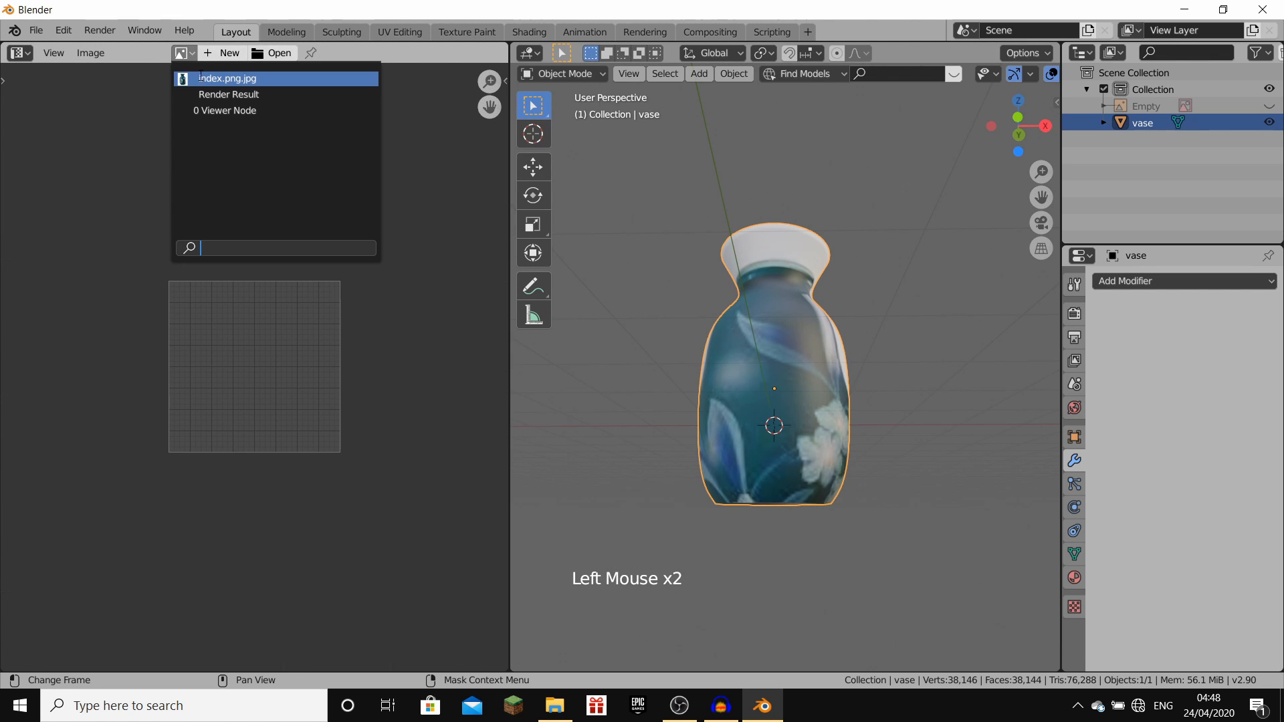
pyautogui.click(221, 79)
# Step: Enter Edit Mode on the vase, select its whole mesh to show the UVs, and switch to the front orthographic view
pyautogui.click(574, 75)
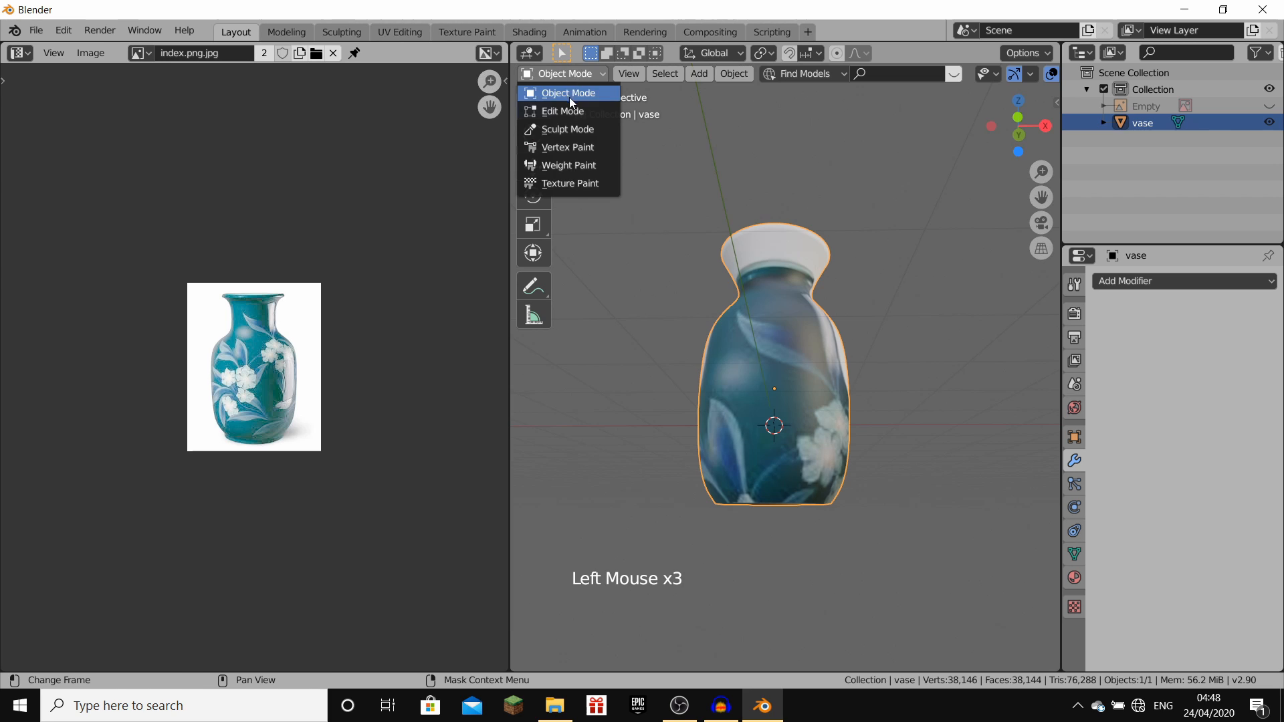
pyautogui.click(567, 114)
pyautogui.press('a')
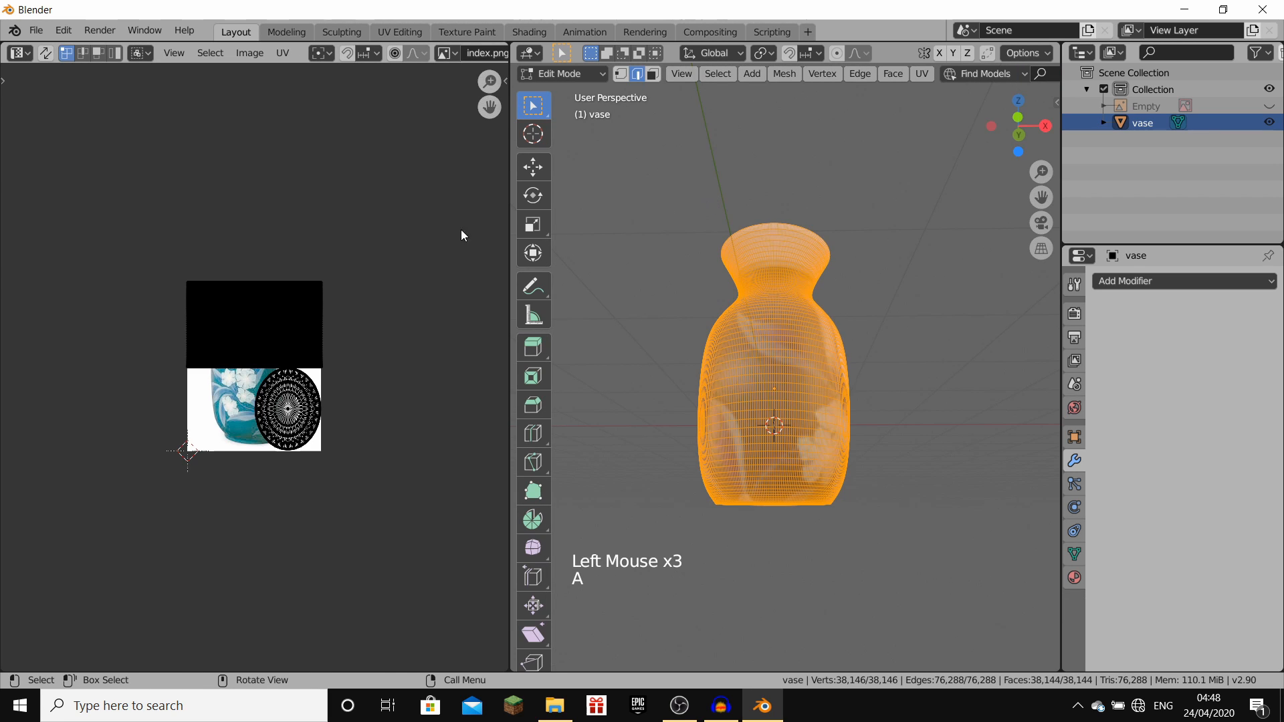
pyautogui.scroll(4, 251, 271)
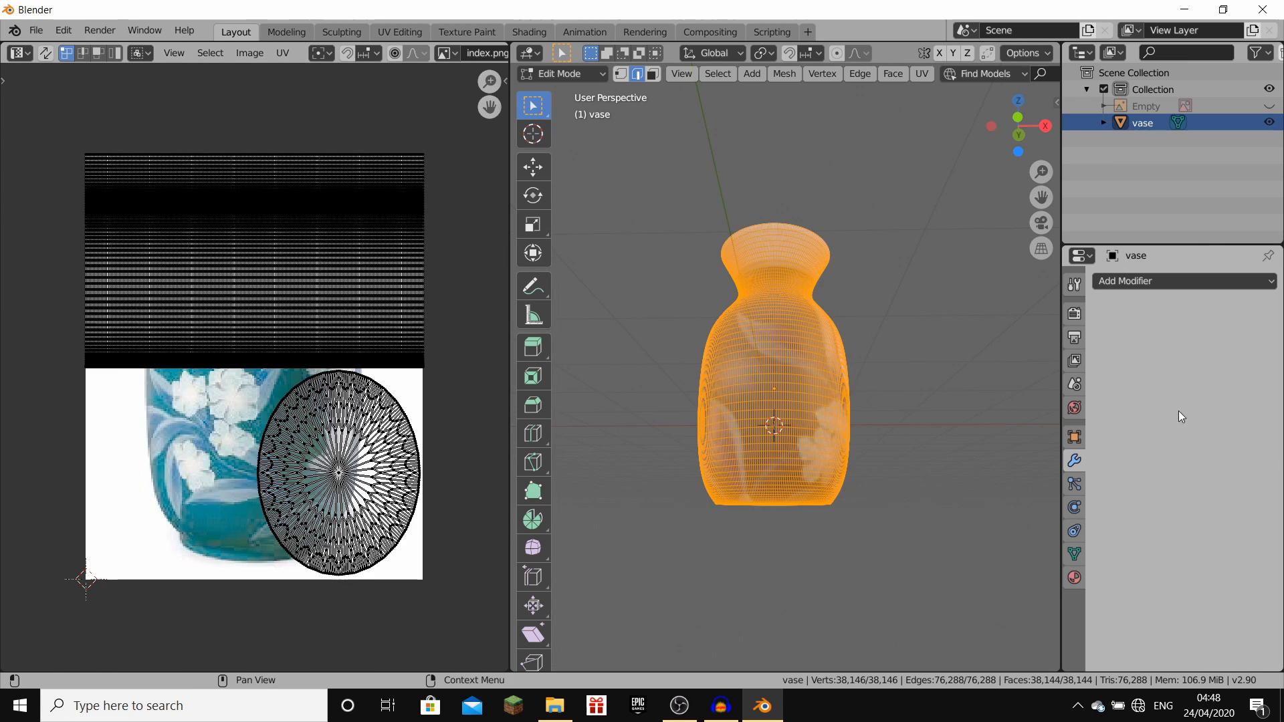
pyautogui.press('KP_1')
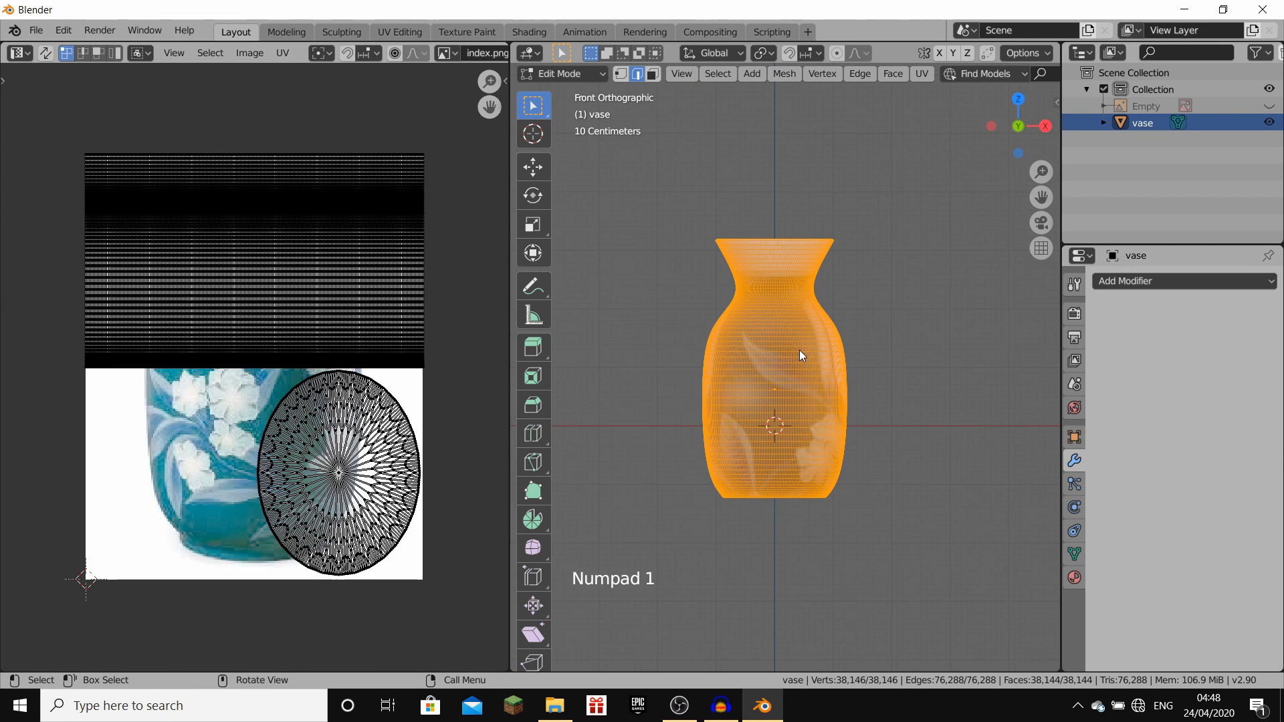
# Step: Project the vase's selected mesh UVs from the current front view
pyautogui.press('u')
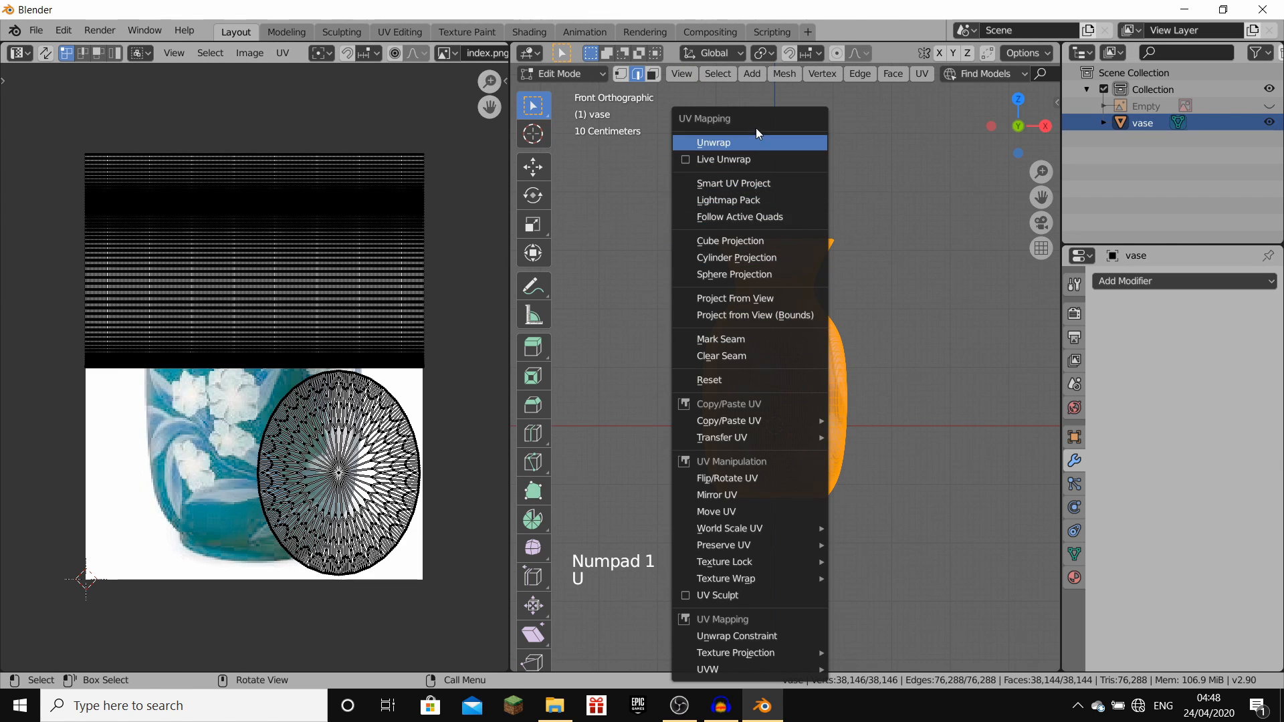
pyautogui.click(733, 298)
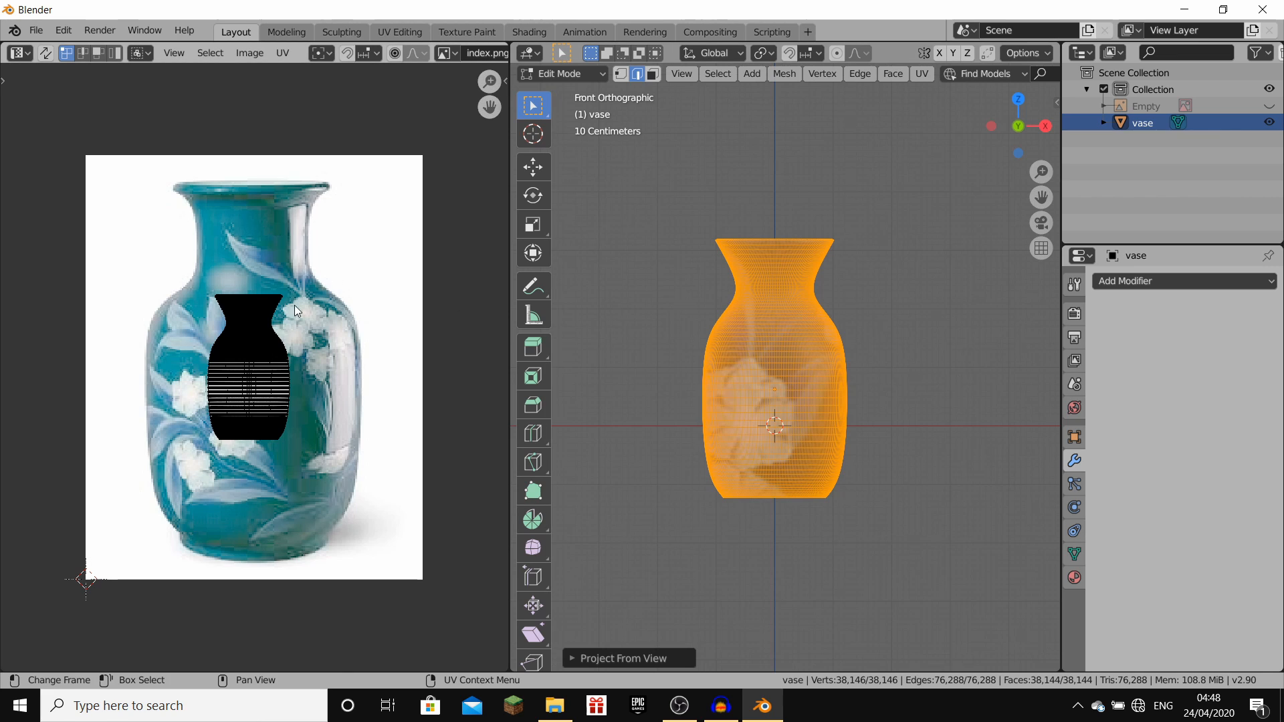
pyautogui.scroll(2, 266, 313)
pyautogui.scroll(-3, 266, 312)
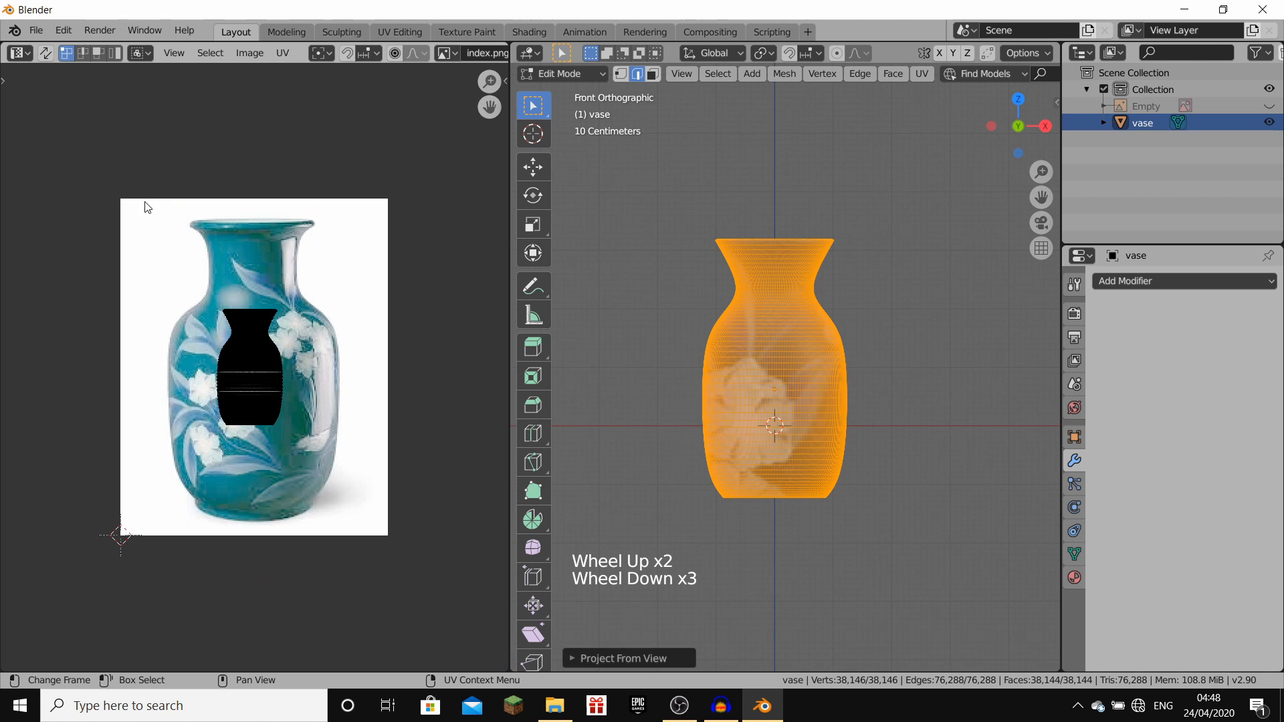
# Step: Select all the projected UVs, scale them up about 1.5 times over the image, and check the texture in Object Mode
pyautogui.moveTo(146, 204); pyautogui.dragTo(368, 478)
pyautogui.press('s')
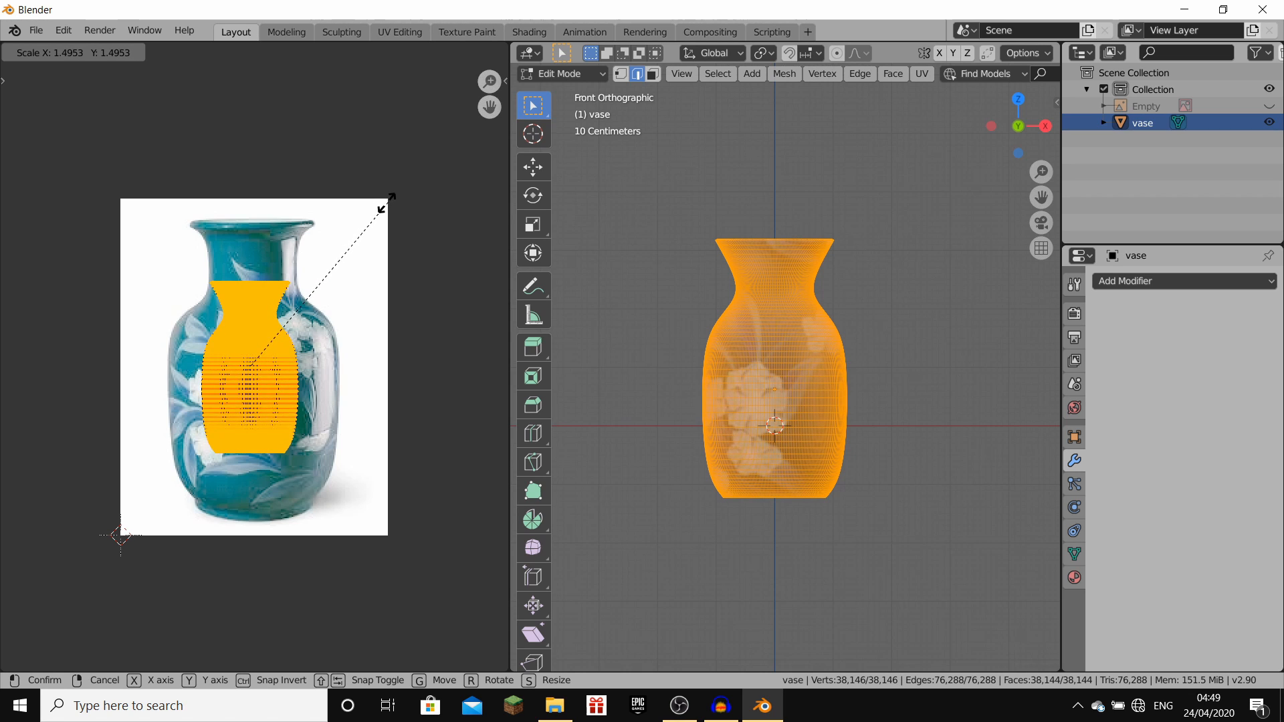
pyautogui.click(384, 201)
pyautogui.press('Tab')
pyautogui.moveTo(1052, 400); pyautogui.dragTo(661, 304, button='middle')
pyautogui.scroll(-3, 889, 334)
pyautogui.scroll(1, 804, 279)
pyautogui.scroll(3, 803, 279)
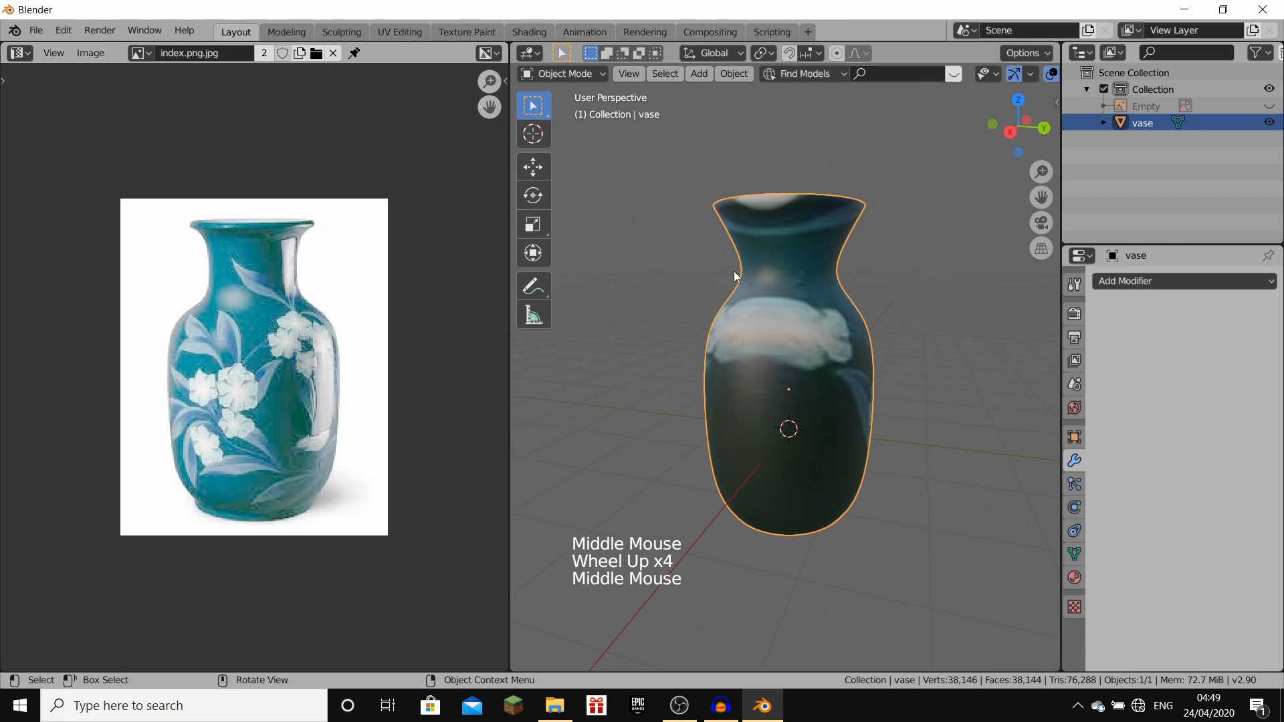
# Step: Shrink the vase's UVs to about 0.85 of their size and inspect the texture in Object Mode
pyautogui.press('Tab')
pyautogui.press('s')
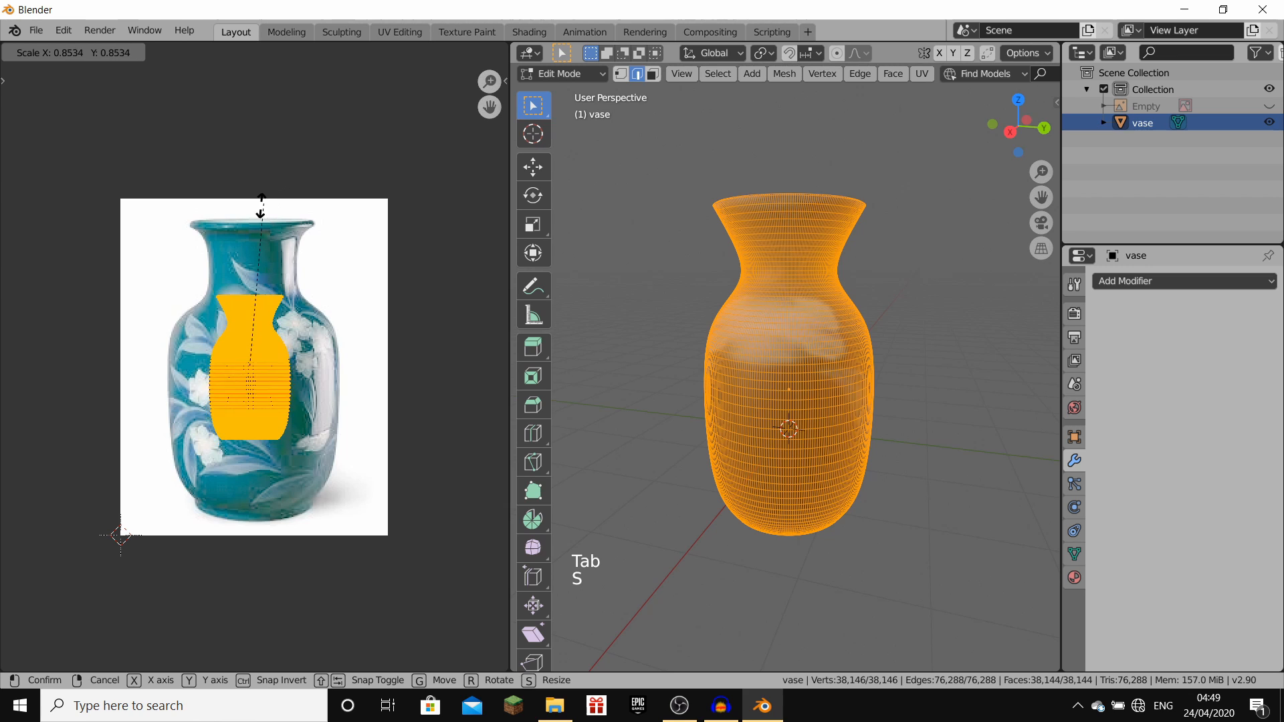
pyautogui.click(267, 200)
pyautogui.press('Tab')
pyautogui.moveTo(838, 384); pyautogui.dragTo(518, 364, button='middle')
# Step: Enlarge the vase's UVs about 2.1 times to cover the pictured vase and check the result in Object Mode
pyautogui.press('Tab')
pyautogui.press('s')
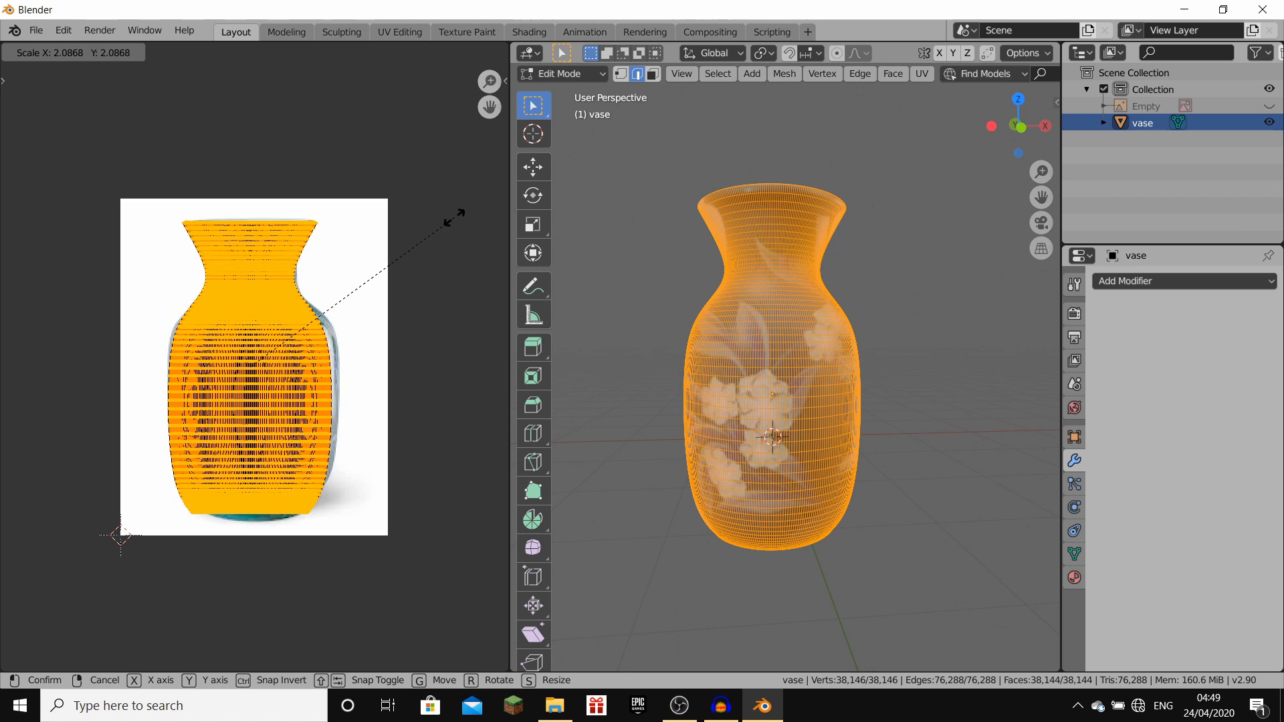
pyautogui.click(450, 222)
pyautogui.press('Tab')
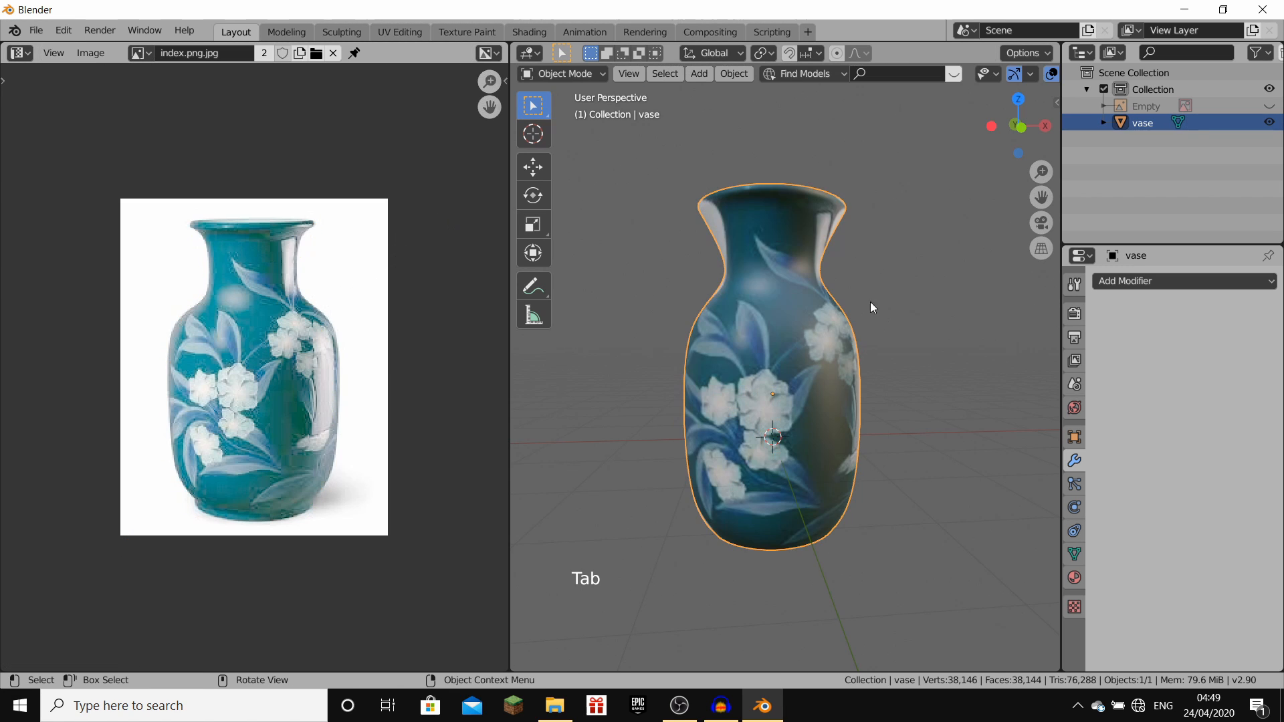
pyautogui.moveTo(869, 302); pyautogui.dragTo(934, 344, button='middle')
pyautogui.scroll(-3, 822, 330)
pyautogui.scroll(4, 800, 302)
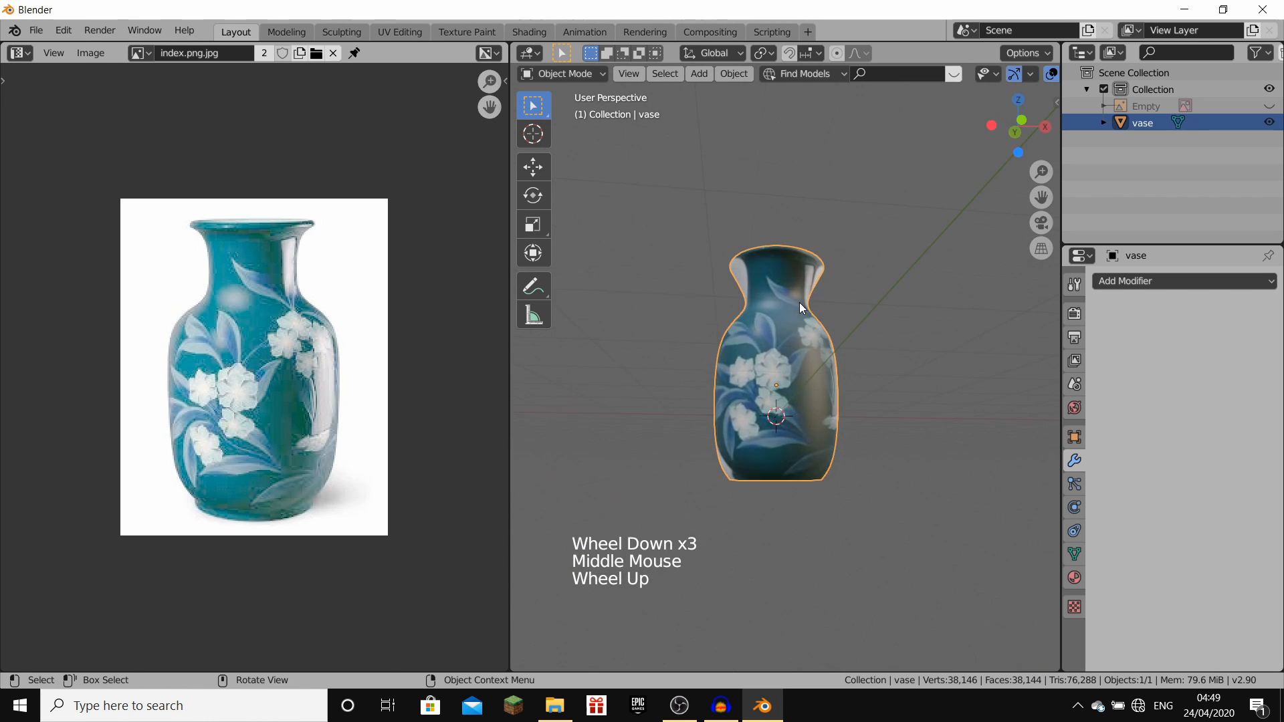
# Step: Scale the vase's UVs down to about 0.96 so they fit inside the pictured vase, and review the texture around the model
pyautogui.moveTo(800, 302); pyautogui.dragTo(956, 315, button='middle')
pyautogui.scroll(-2, 979, 330)
pyautogui.press('Tab')
pyautogui.press('s')
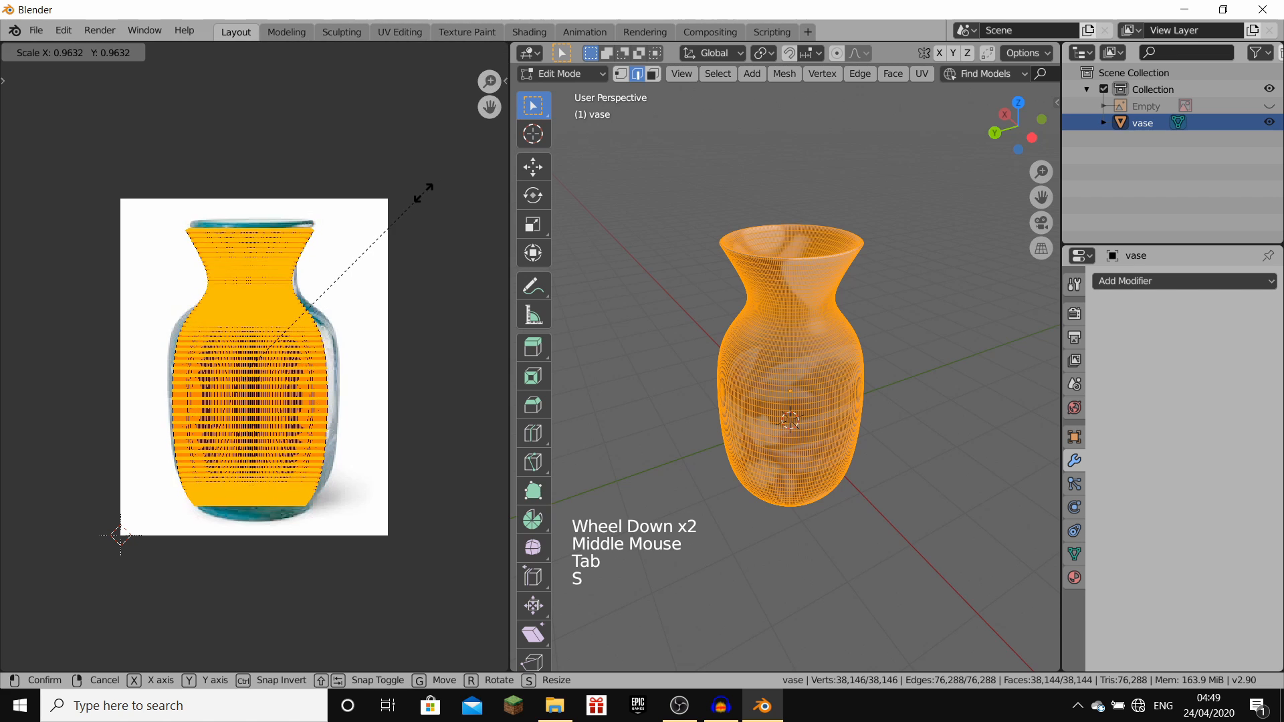
pyautogui.click(425, 194)
pyautogui.press('Tab')
pyautogui.moveTo(802, 309); pyautogui.dragTo(669, 269, button='middle')
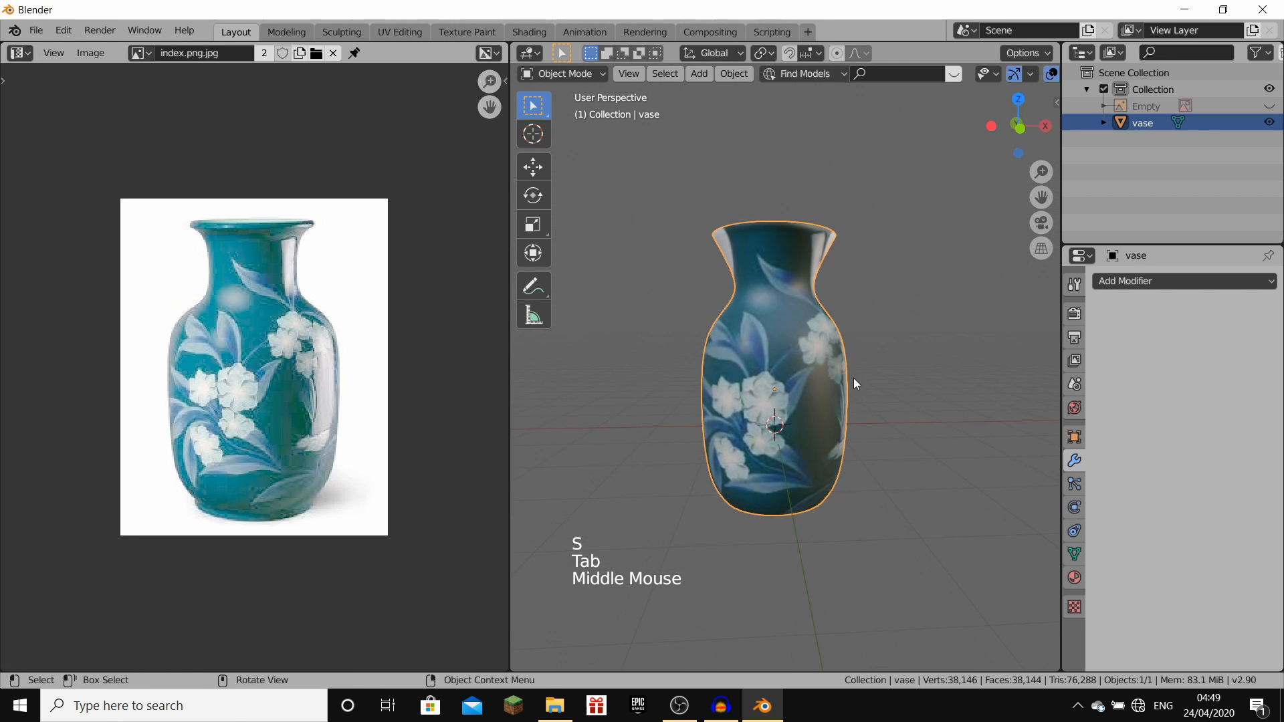
pyautogui.moveTo(853, 378); pyautogui.dragTo(279, 215, button='middle')
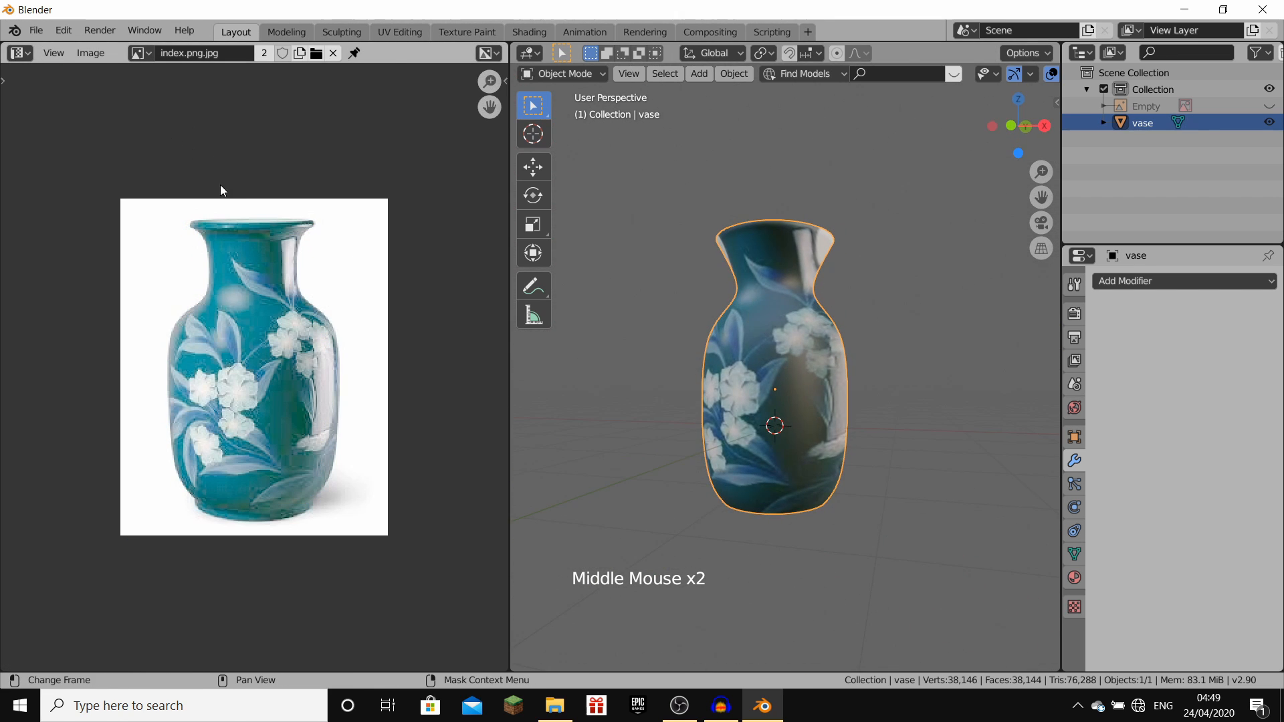
# Step: Fine-tune the scale of the vase's UVs over the image and return to Object Mode
pyautogui.press('Tab')
pyautogui.press('s')
pyautogui.click(223, 202)
pyautogui.press('Tab')
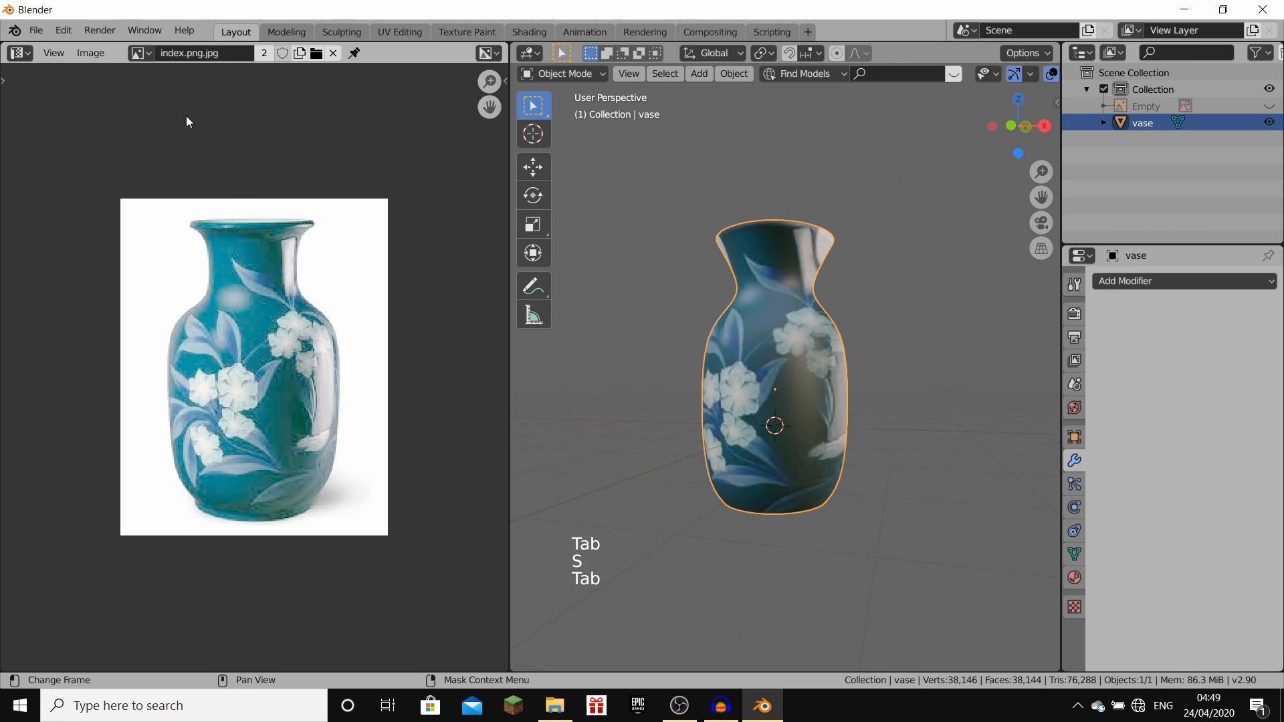
# Step: Change the UV Editor area to a Shader Editor and link the image texture's Color output to the Principled BSDF's Roughness
pyautogui.click(22, 58)
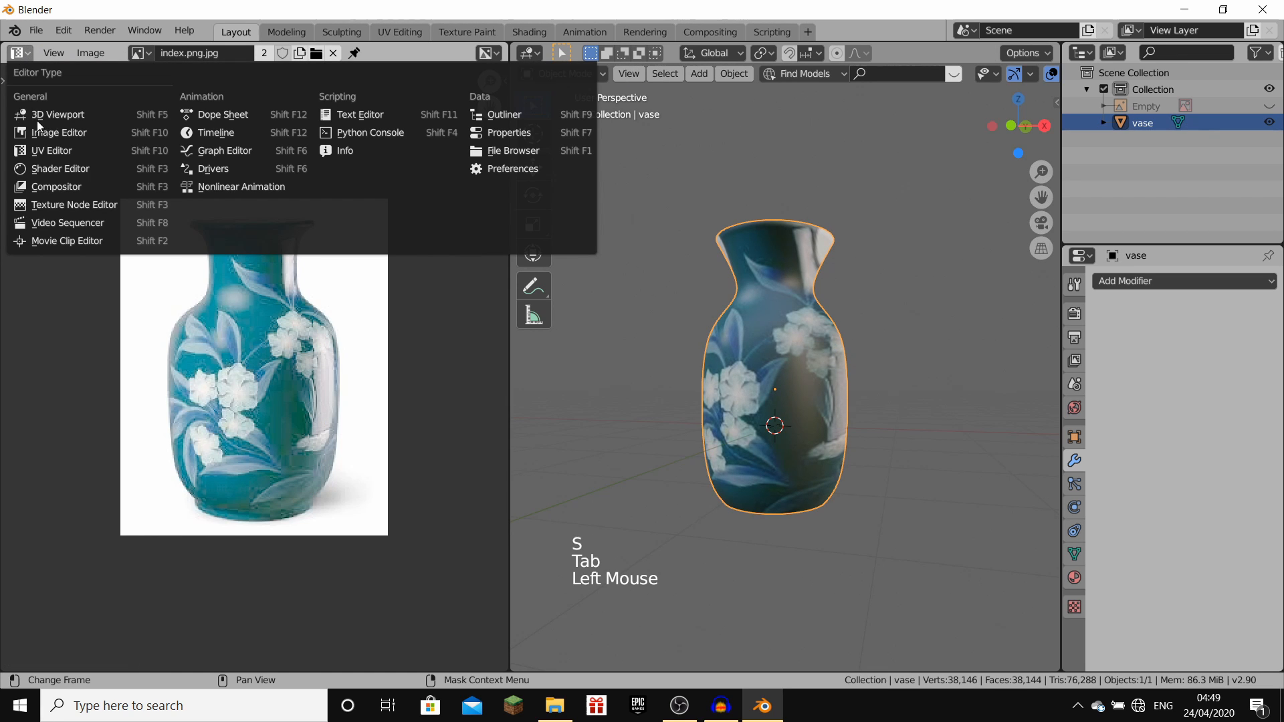
pyautogui.click(41, 170)
pyautogui.moveTo(355, 234); pyautogui.dragTo(90, 234, button='middle')
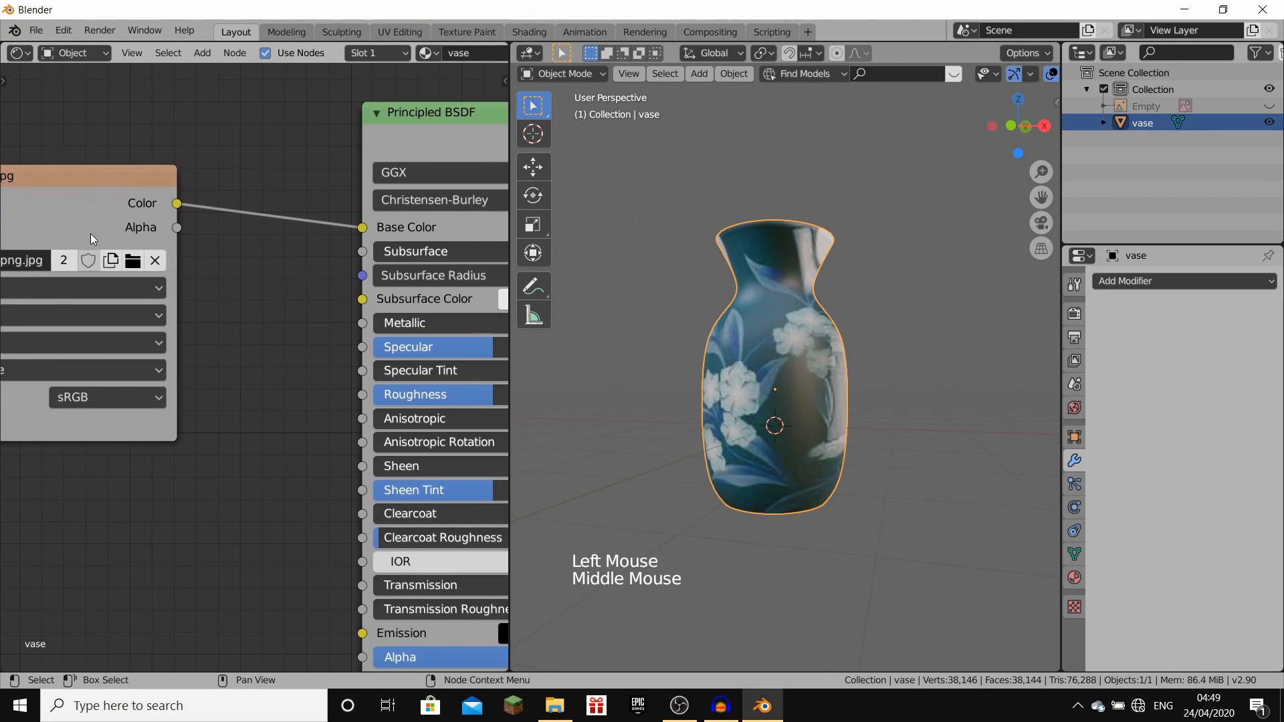
pyautogui.scroll(-3, 227, 228)
pyautogui.moveTo(192, 237); pyautogui.dragTo(241, 144)
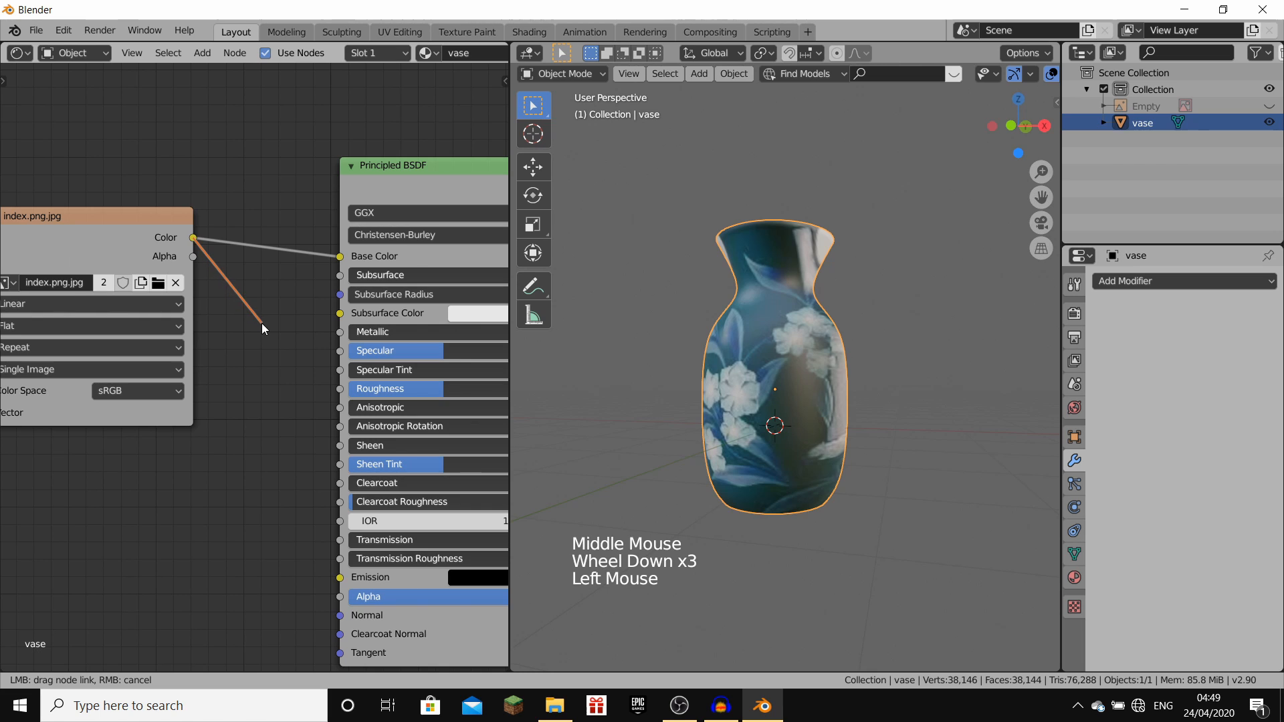
pyautogui.moveTo(262, 328); pyautogui.dragTo(340, 388)
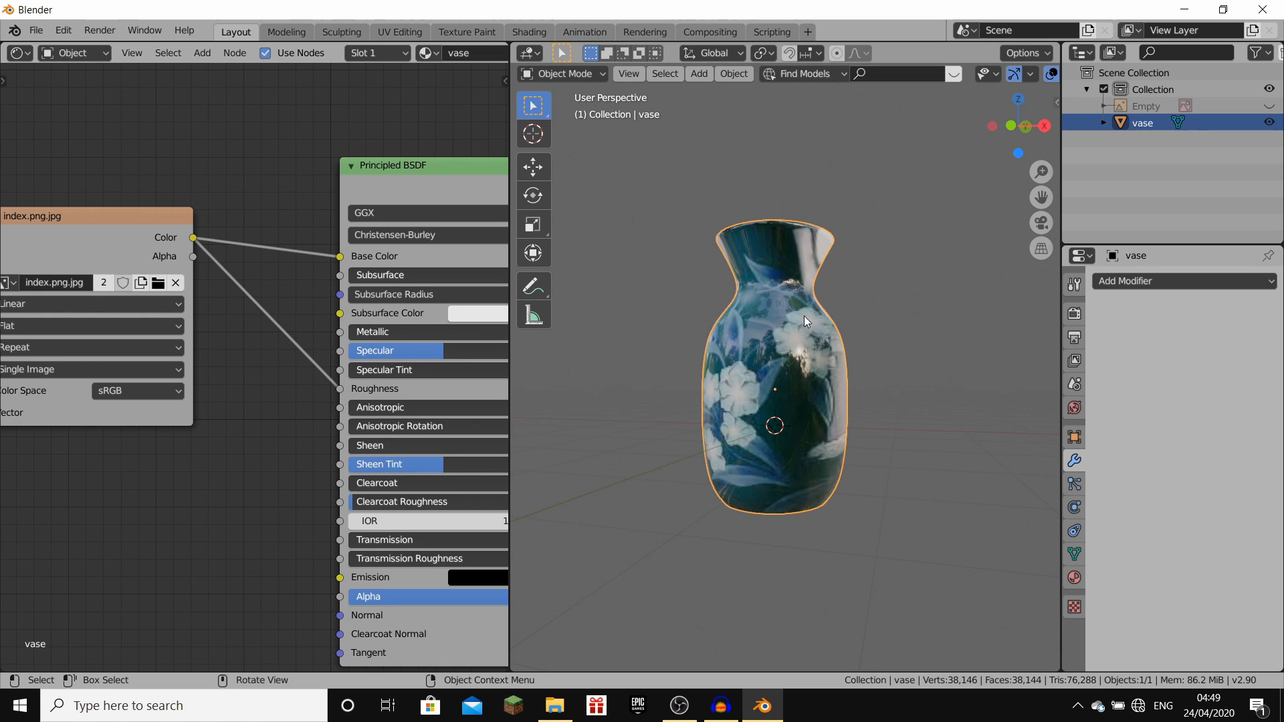
# Step: Link the image texture's Color output to the Principled BSDF's Subsurface Color and inspect the vase's material
pyautogui.moveTo(807, 321); pyautogui.dragTo(135, 121, button='middle')
pyautogui.moveTo(192, 237); pyautogui.dragTo(266, 153)
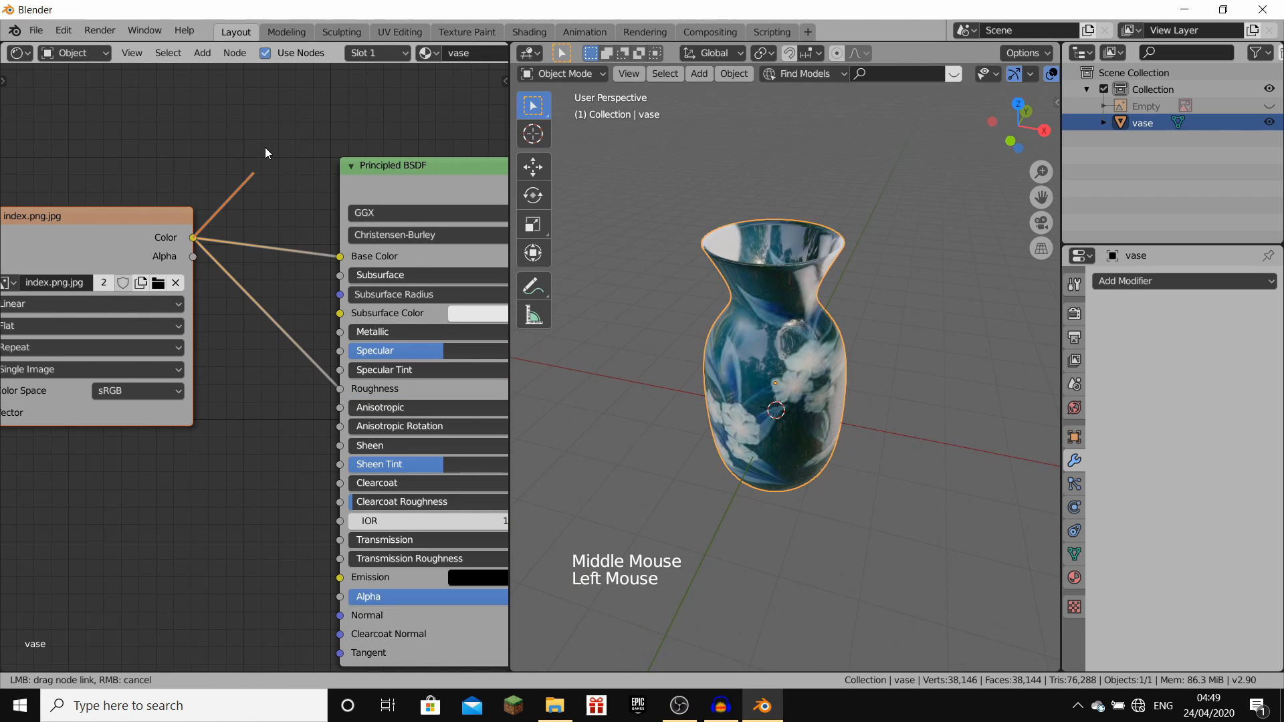
pyautogui.moveTo(302, 314); pyautogui.dragTo(340, 315)
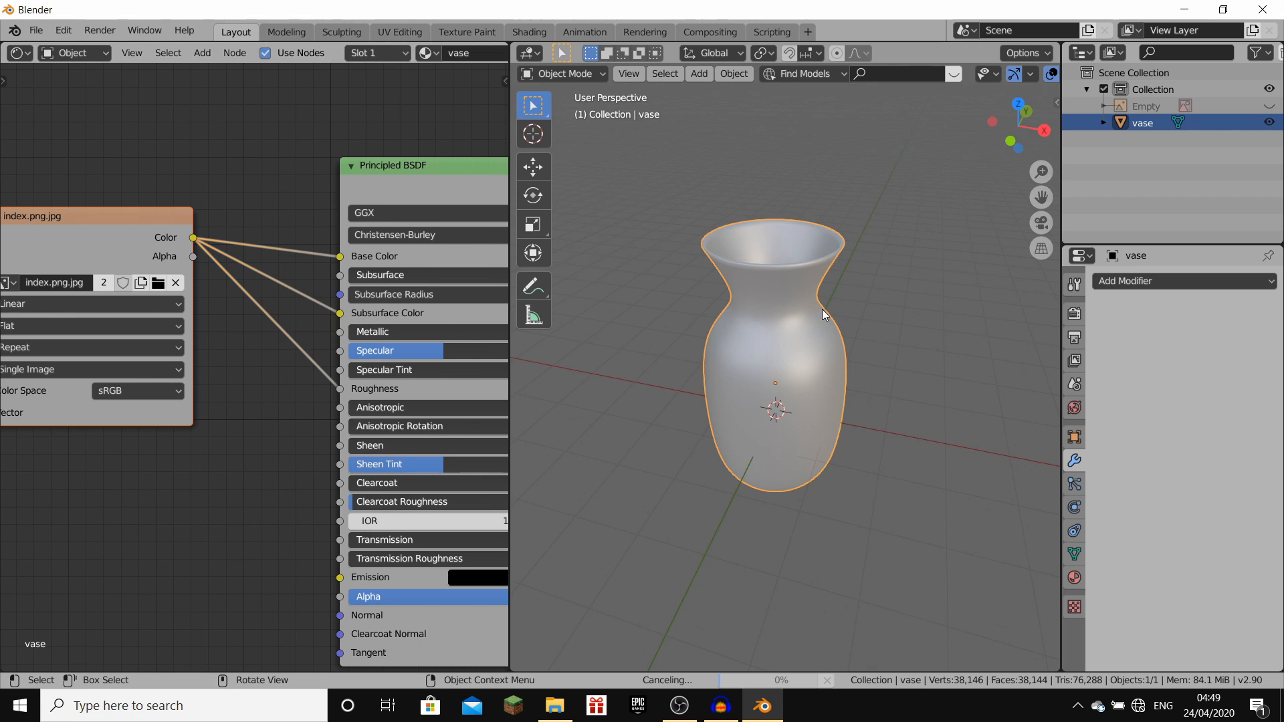
pyautogui.moveTo(789, 345); pyautogui.dragTo(788, 305, button='middle')
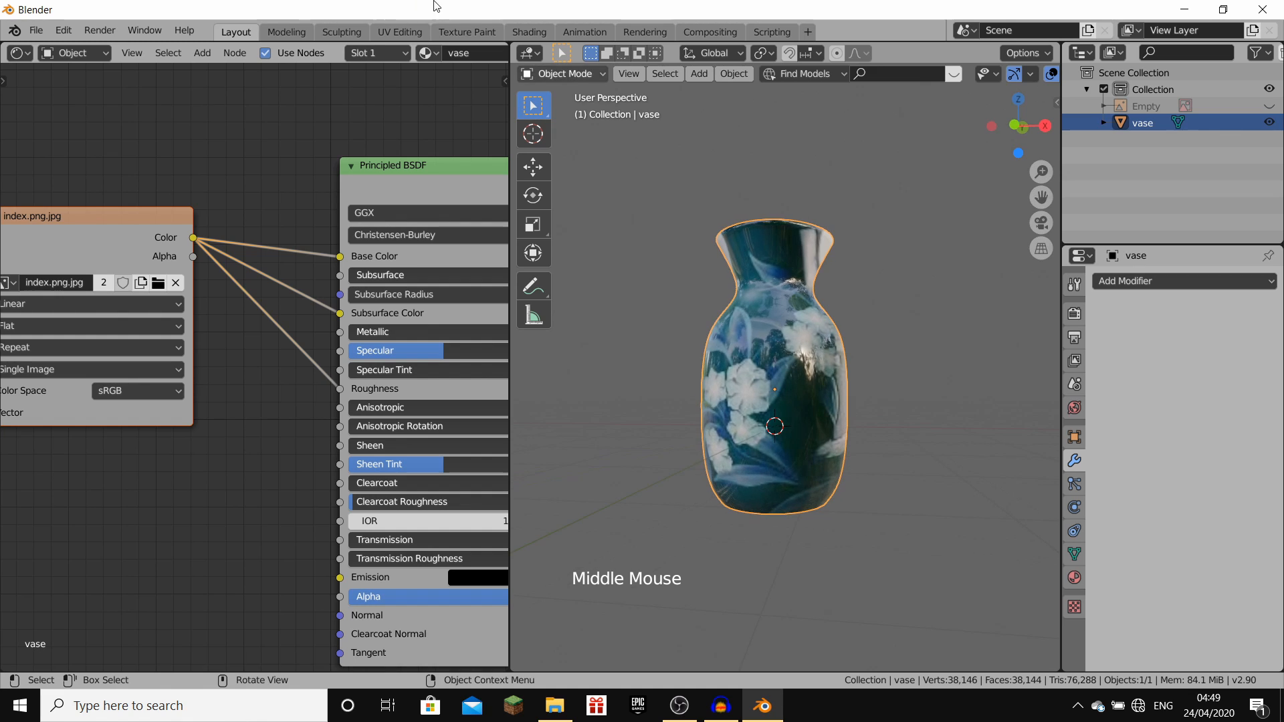
# Step: Close the Shader Editor area so the 3D viewport takes its space, and switch the viewport to Rendered shading
pyautogui.moveTo(513, 46); pyautogui.dragTo(461, 70)
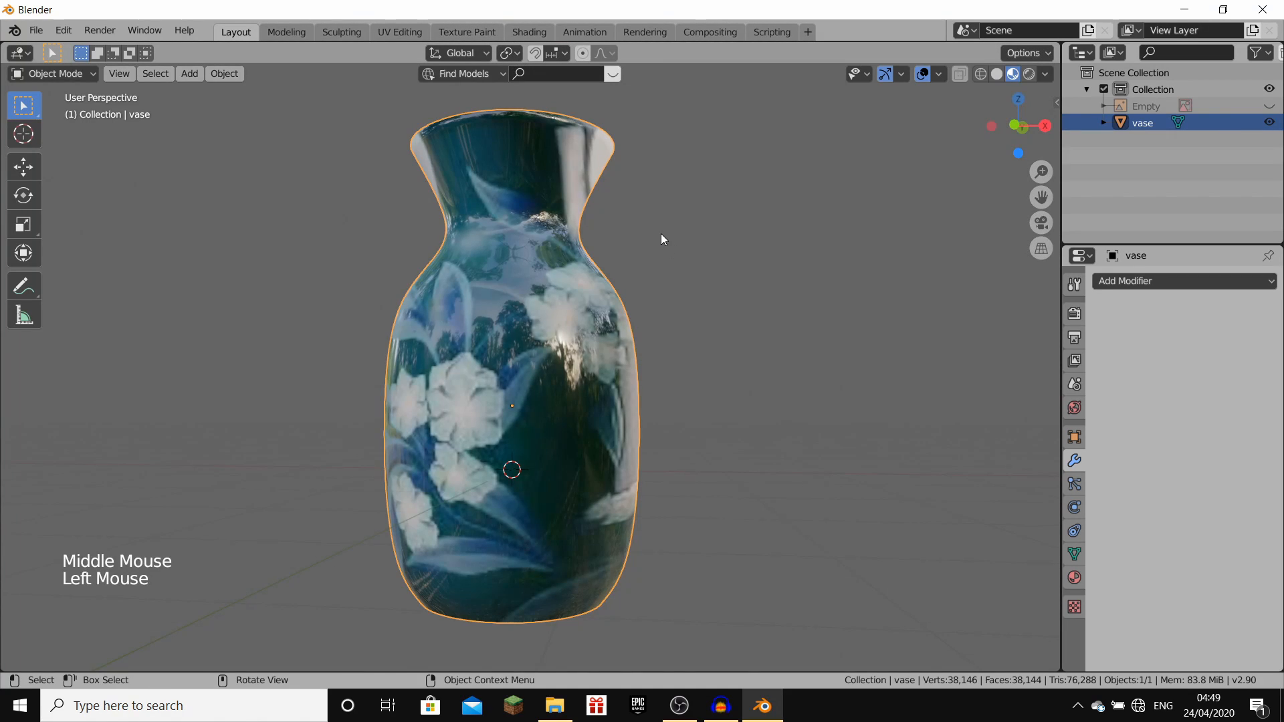
pyautogui.scroll(-3, 659, 234)
pyautogui.moveTo(645, 232); pyautogui.dragTo(643, 249, button='middle')
pyautogui.press('z')
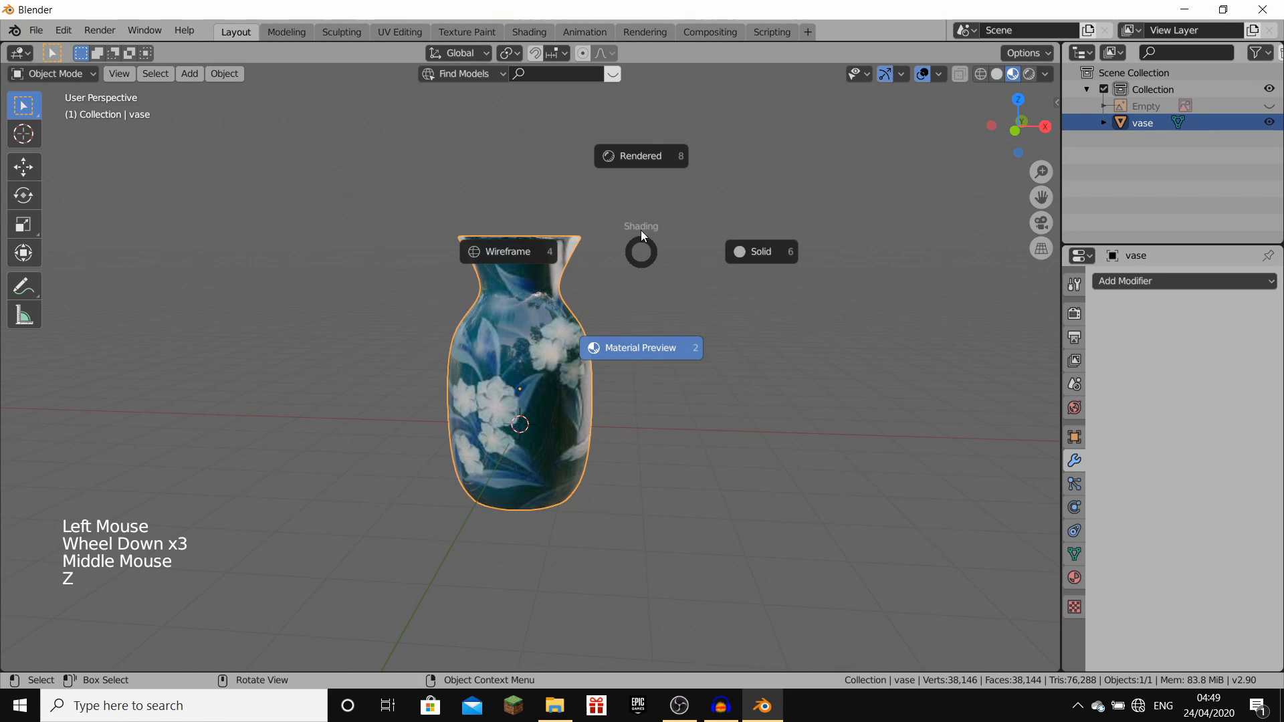
pyautogui.click(641, 156)
# Step: Set the World background color to use an Environment Texture
pyautogui.click(1073, 408)
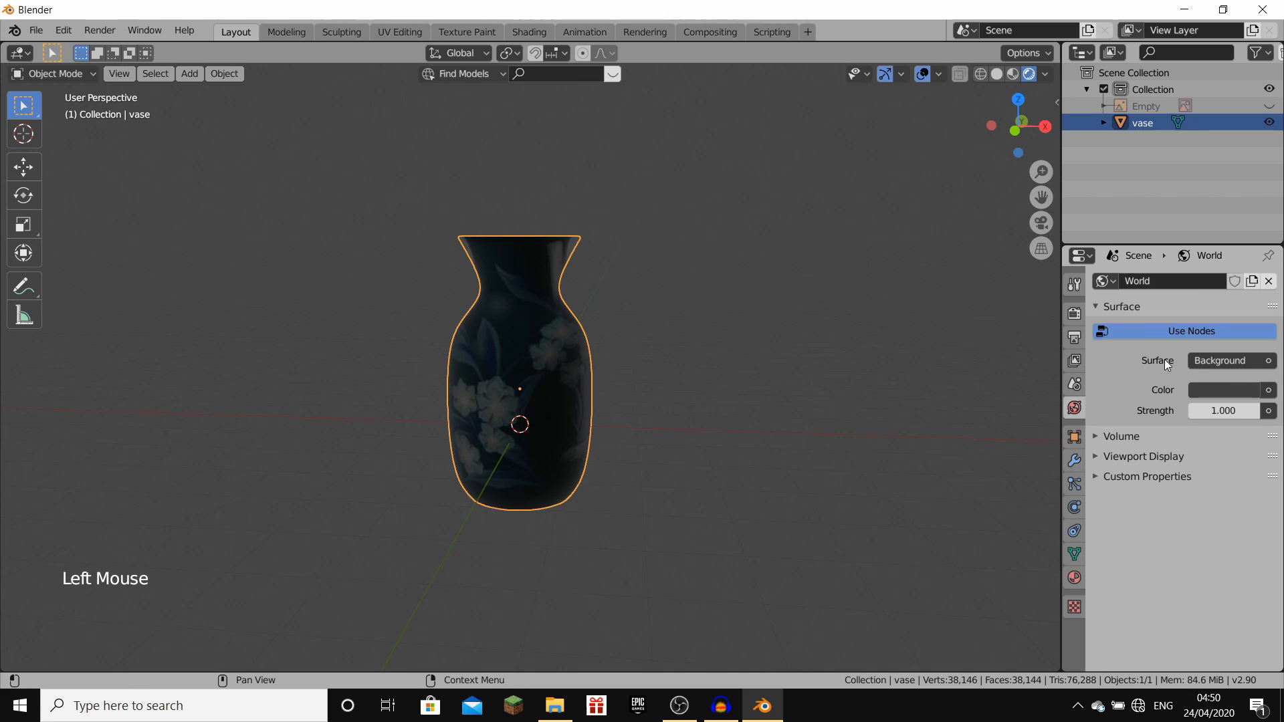
pyautogui.click(1270, 390)
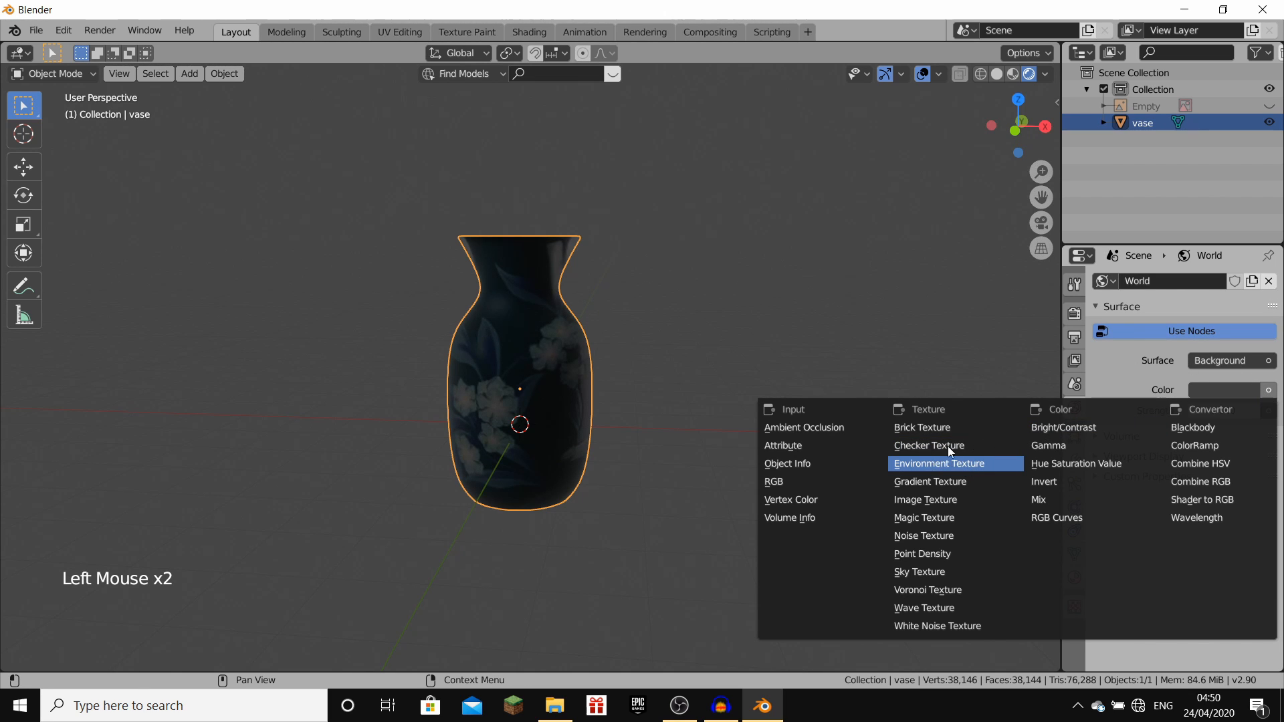
pyautogui.click(940, 461)
# Step: Find urban_street_04_4k.hdr in the Documents folder by filtering for "urb" and load it as the environment texture
pyautogui.click(1262, 410)
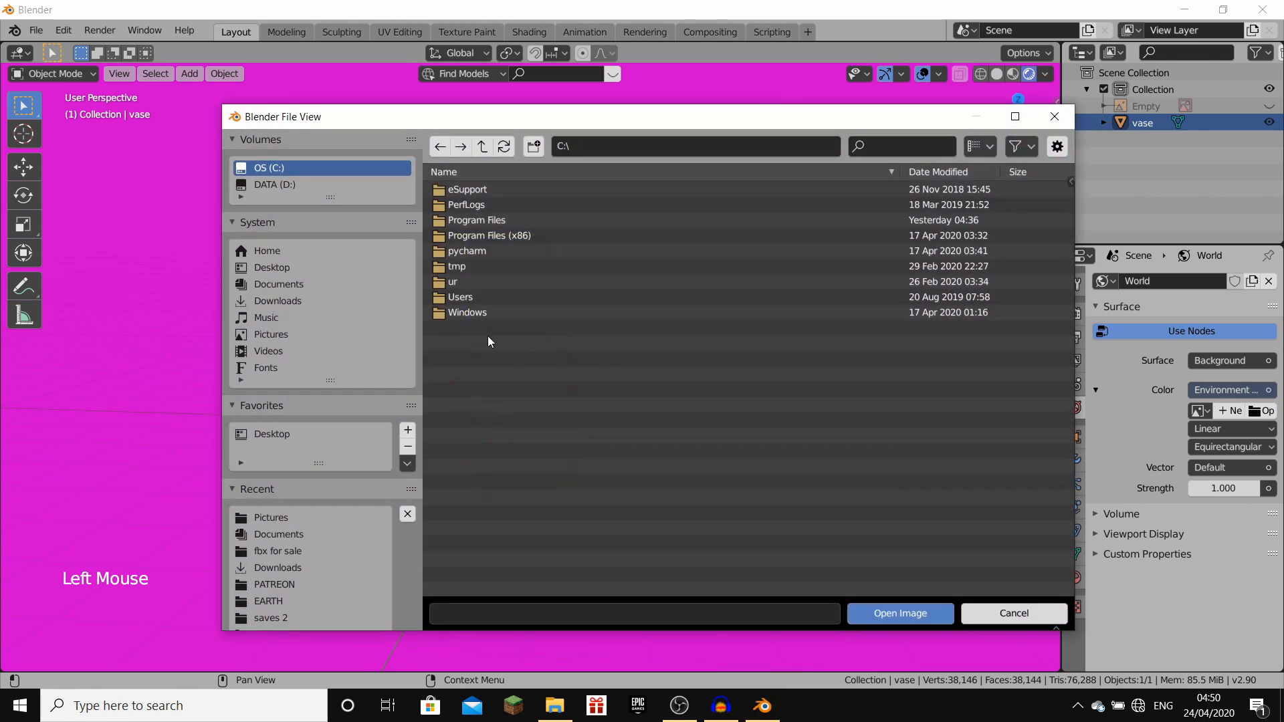
pyautogui.click(284, 289)
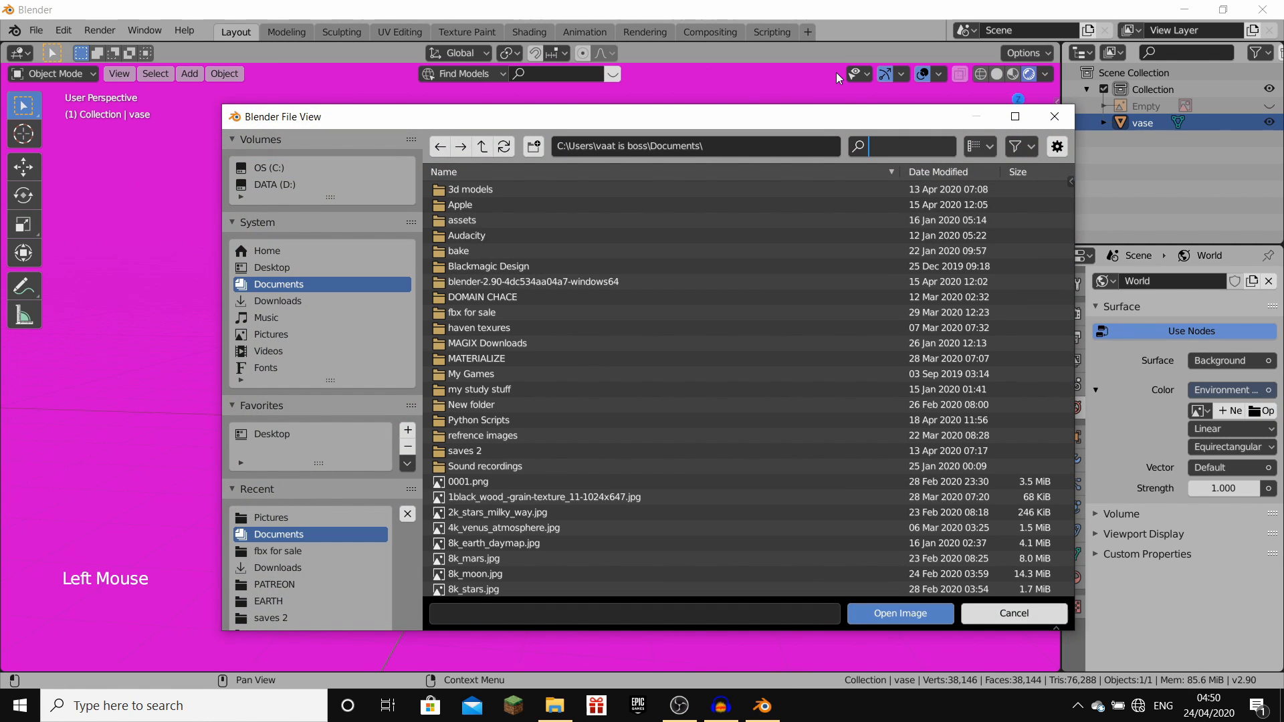
pyautogui.write('urb')
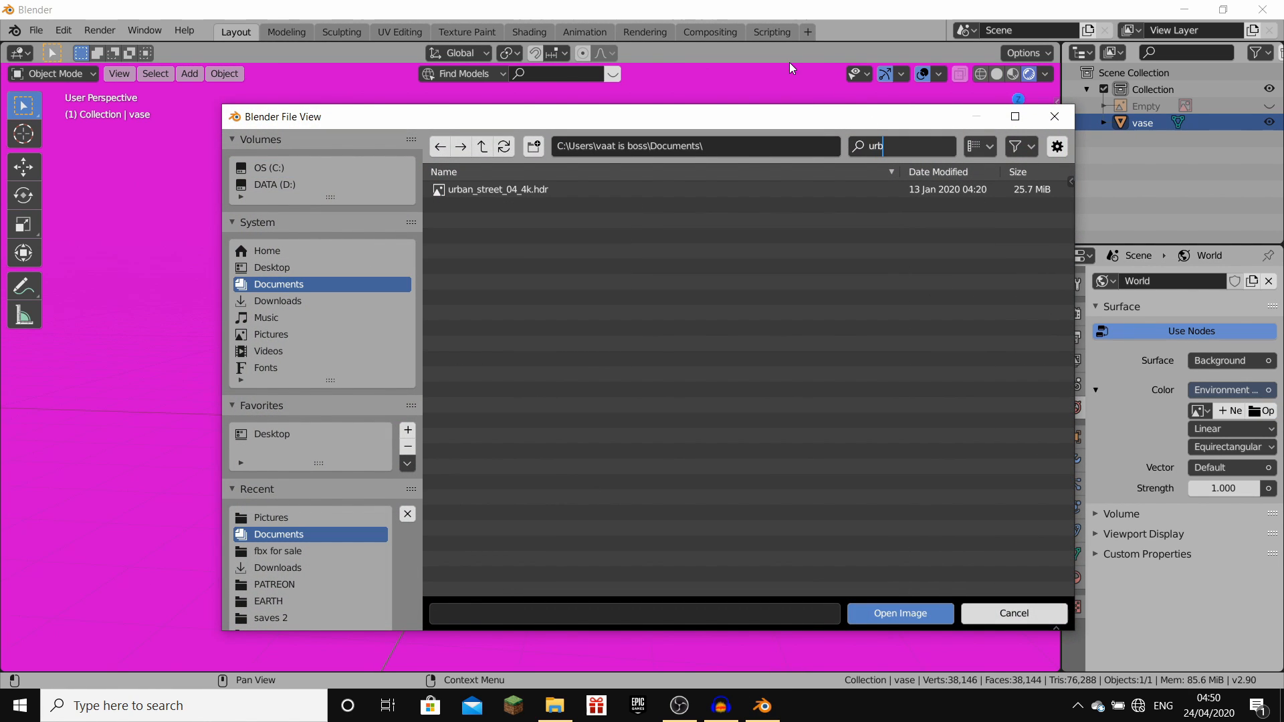
pyautogui.press('Return')
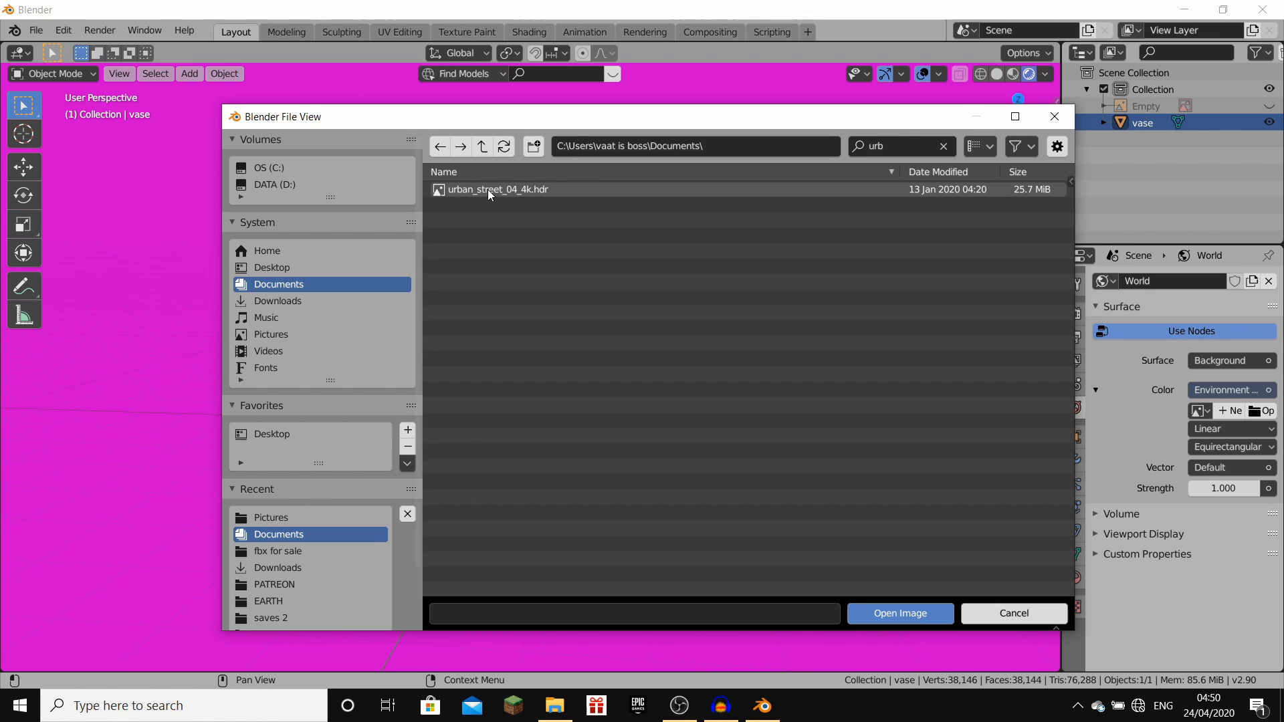
pyautogui.click(508, 190)
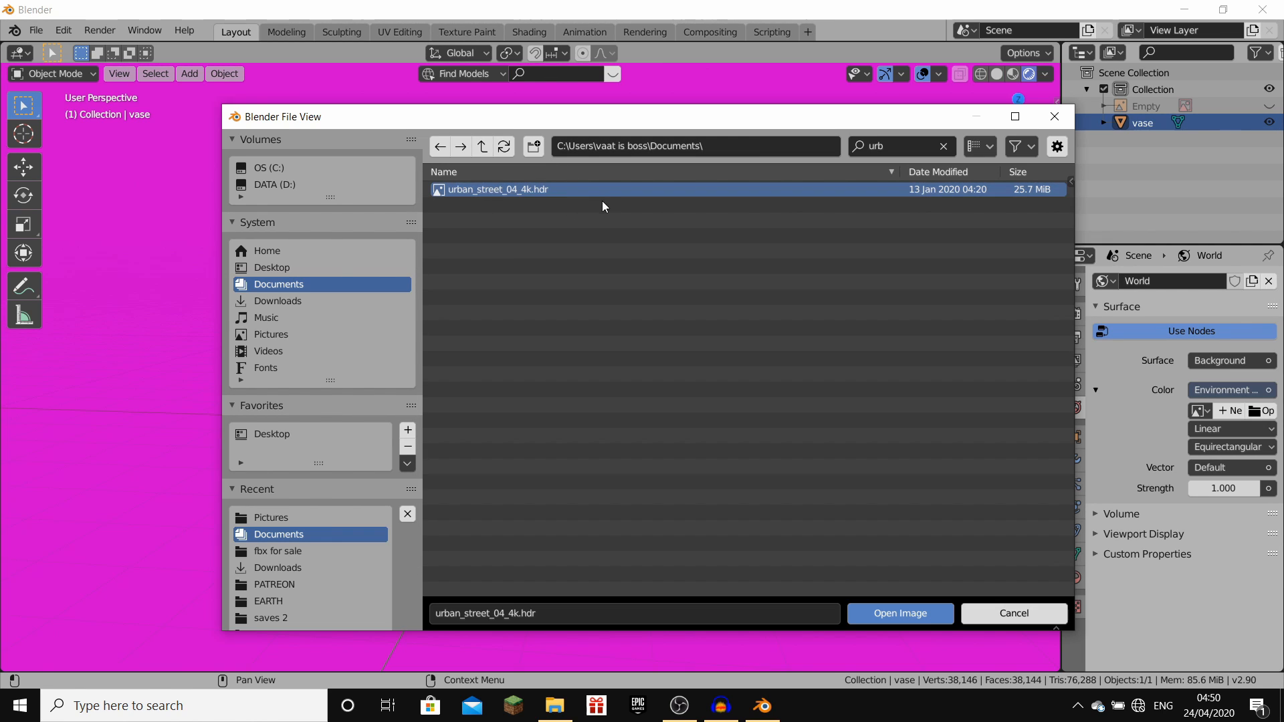
pyautogui.click(912, 614)
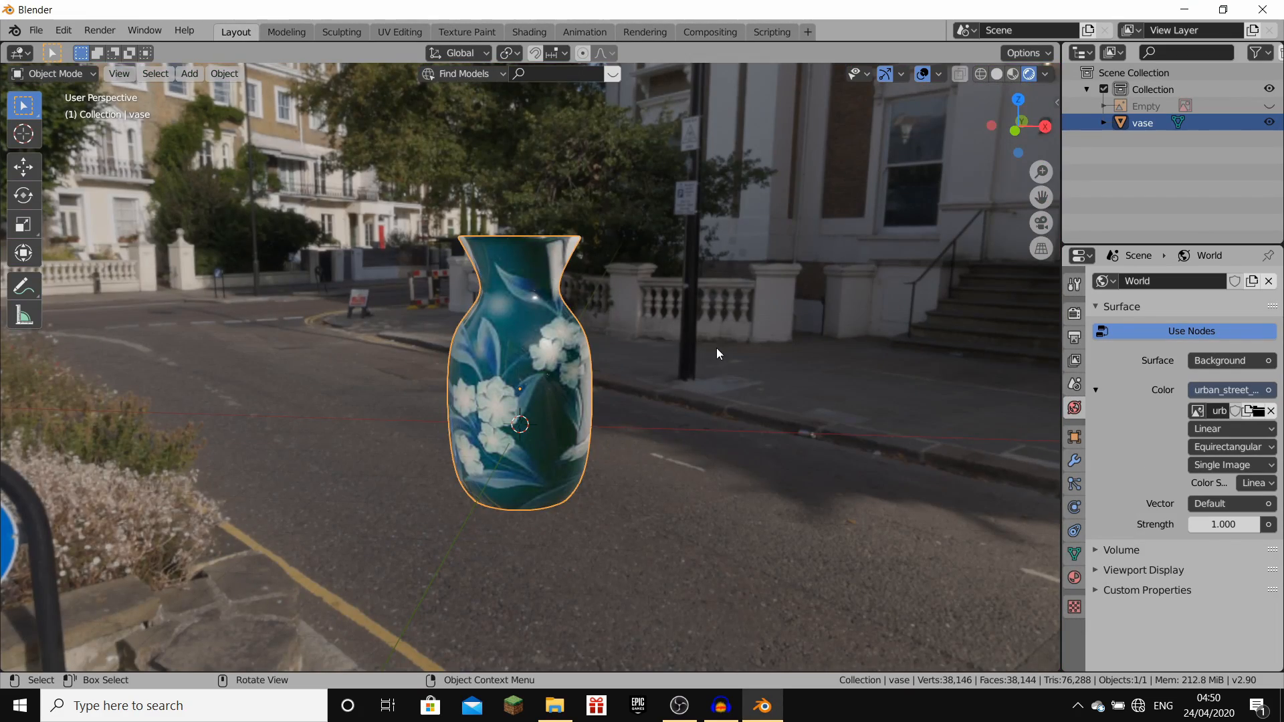
# Step: Set the render engine to Cycles and view the vase in its street environment
pyautogui.moveTo(716, 356); pyautogui.dragTo(736, 328, button='middle')
pyautogui.click(1074, 312)
pyautogui.click(1230, 281)
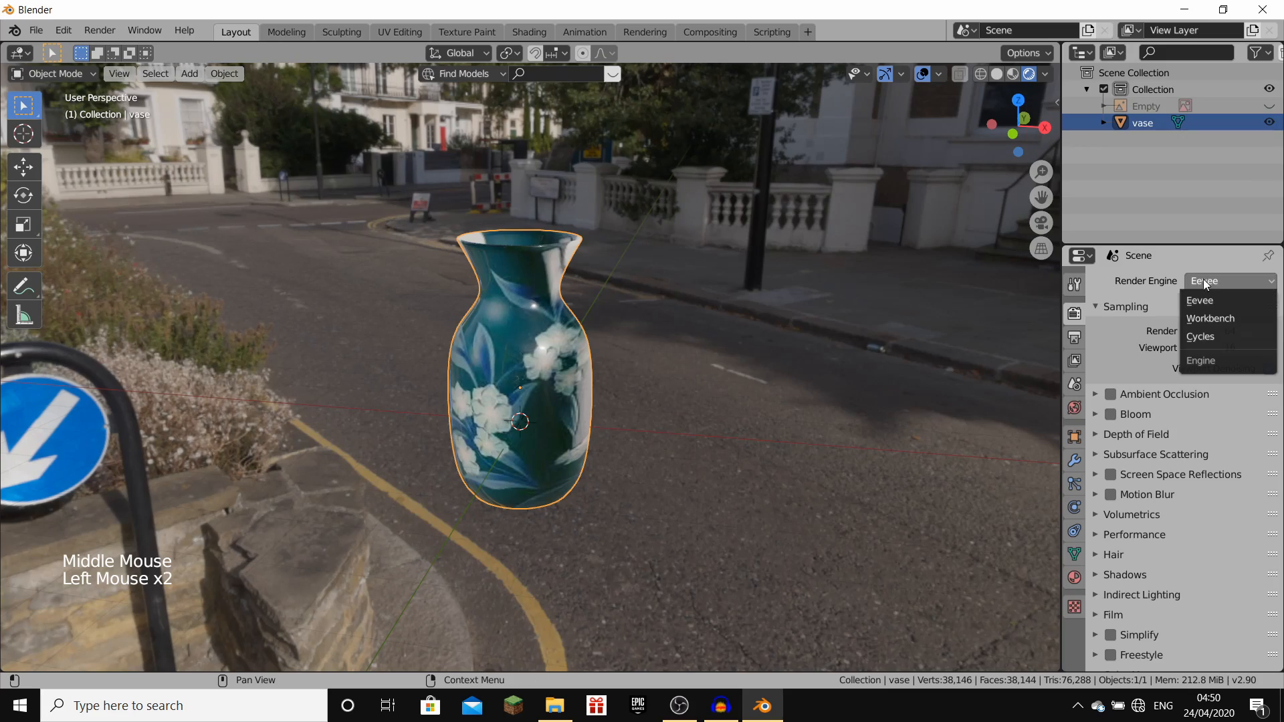
pyautogui.click(1203, 338)
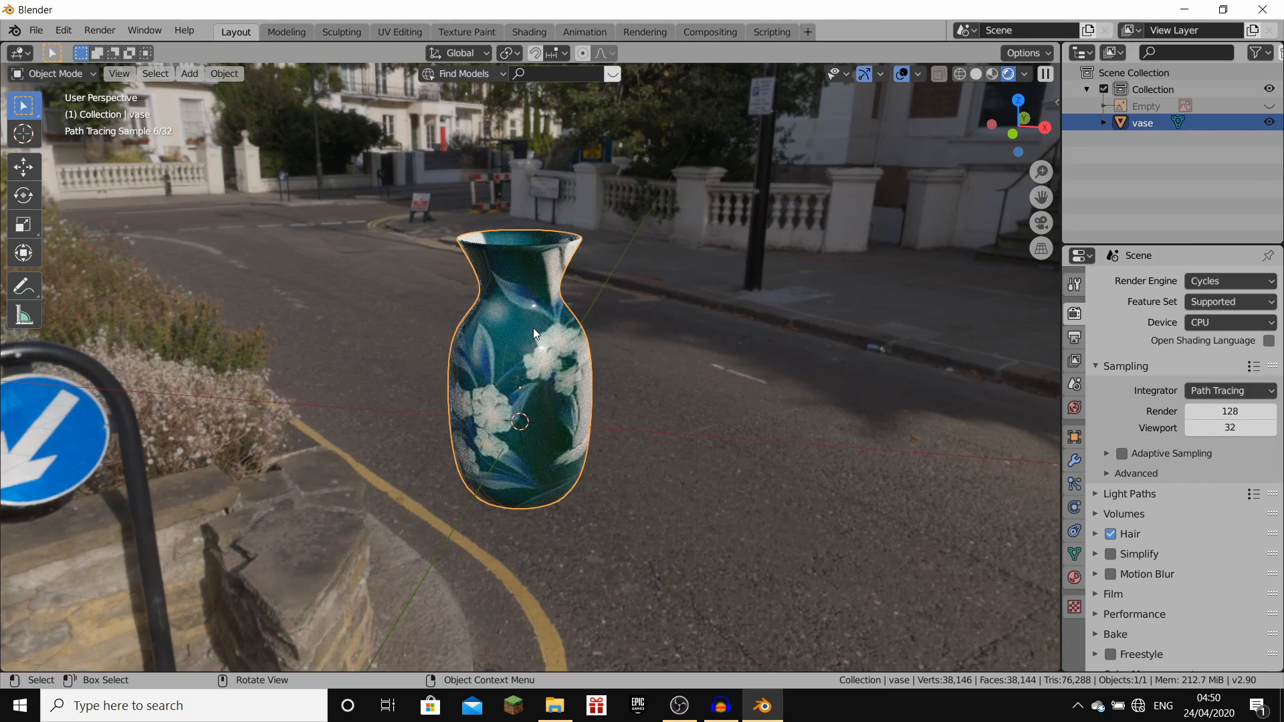
pyautogui.moveTo(534, 333); pyautogui.dragTo(552, 342, button='middle')
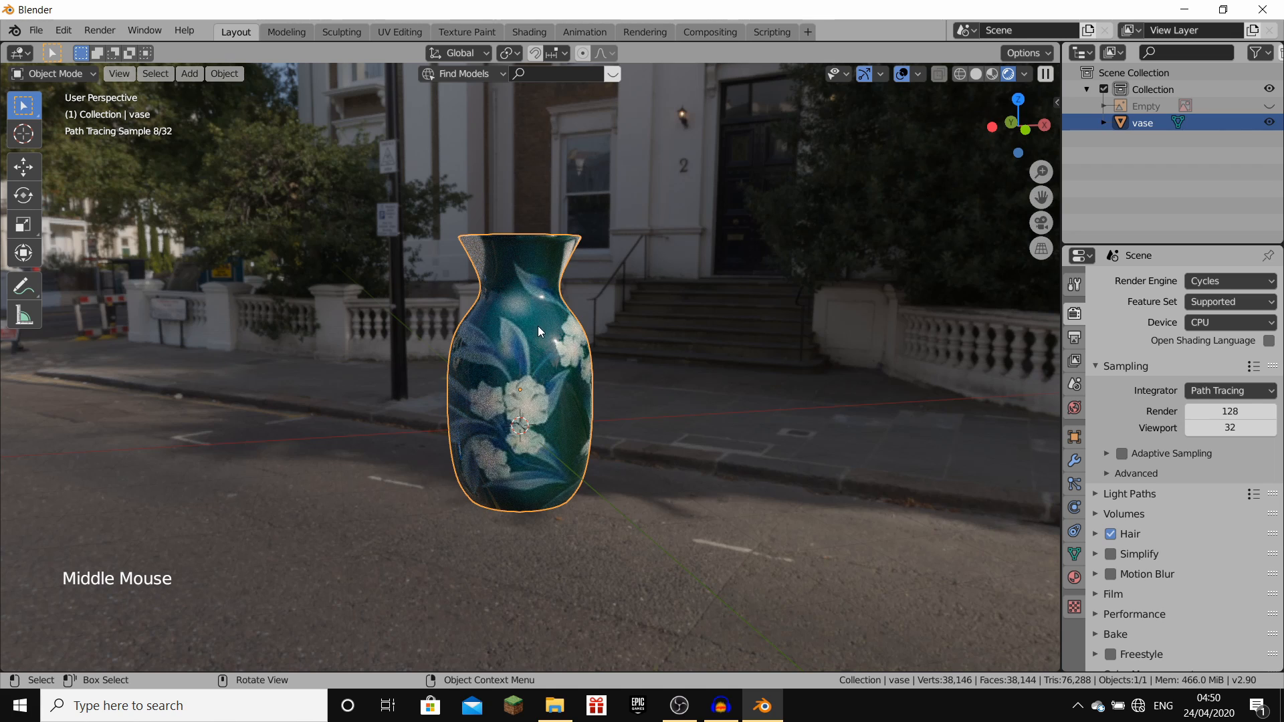
pyautogui.hotkey('shift', 'a')
pyautogui.press('Escape')
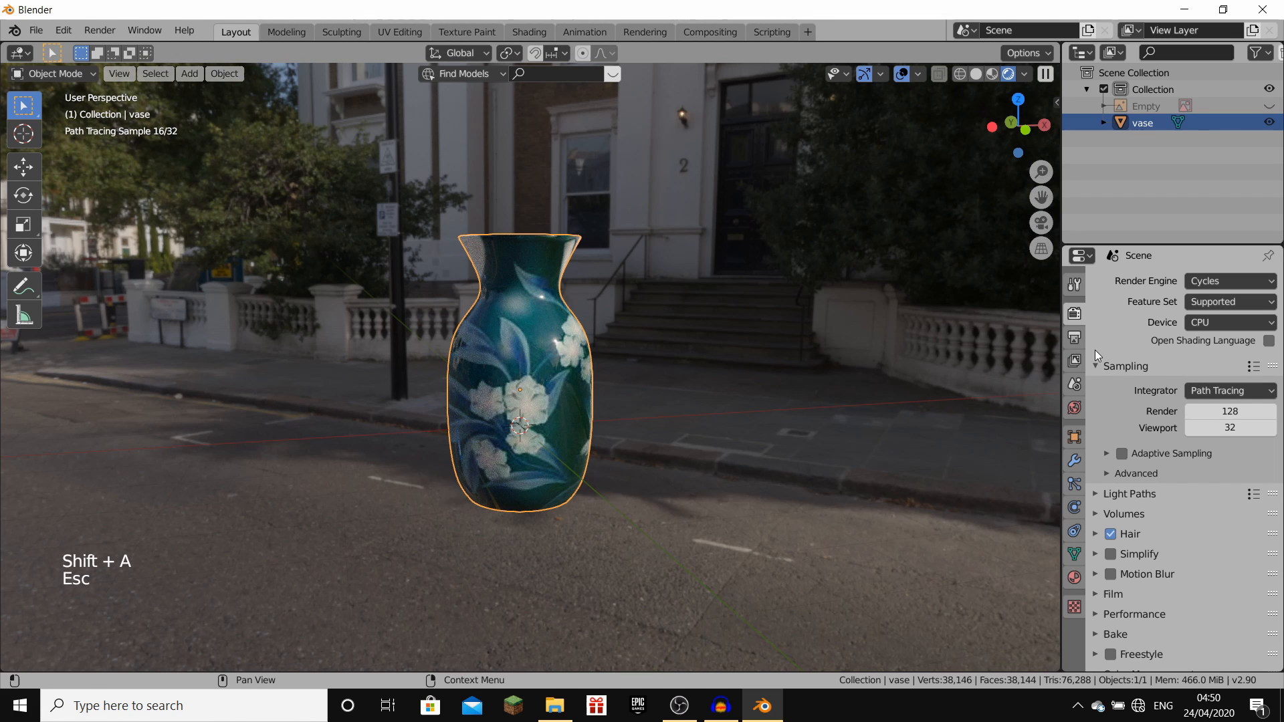
# Step: Switch the render engine to Eevee and back to Cycles to compare the vase's look
pyautogui.click(1200, 281)
pyautogui.click(1202, 299)
pyautogui.click(1204, 287)
pyautogui.click(1196, 336)
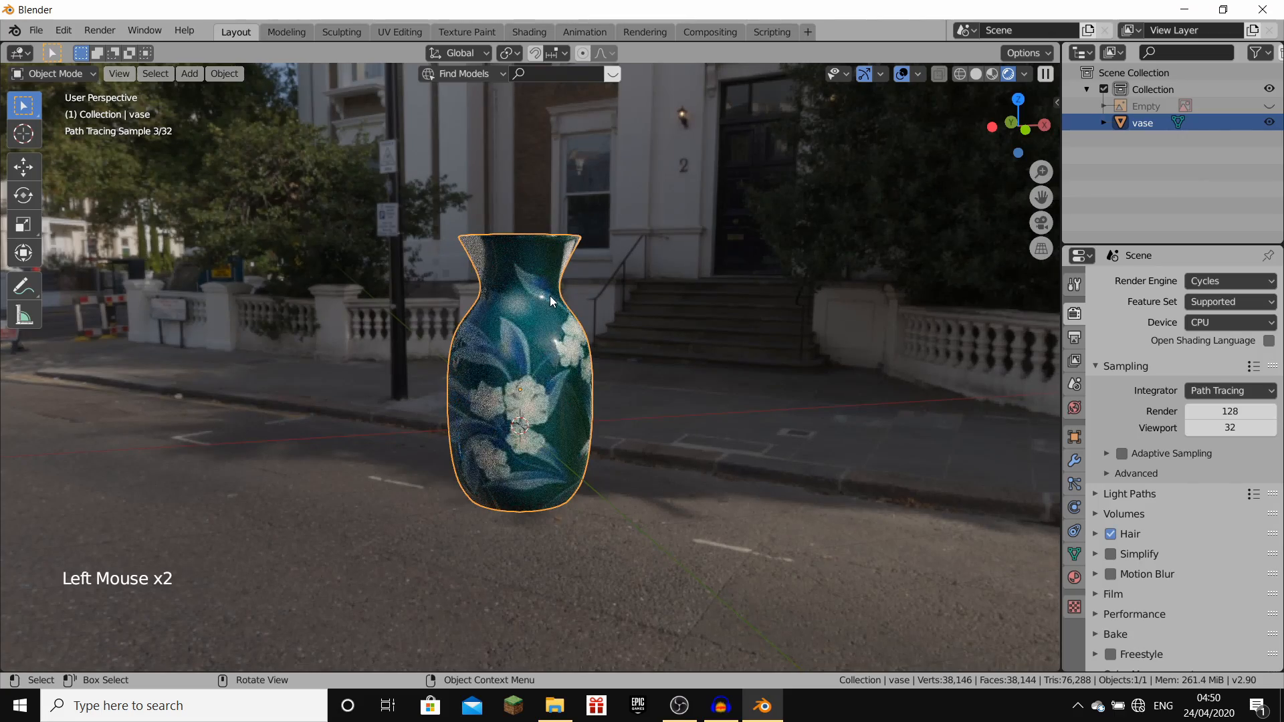
# Step: Add a camera and align it to a view that frames the whole vase against the street
pyautogui.hotkey('shift', 'a')
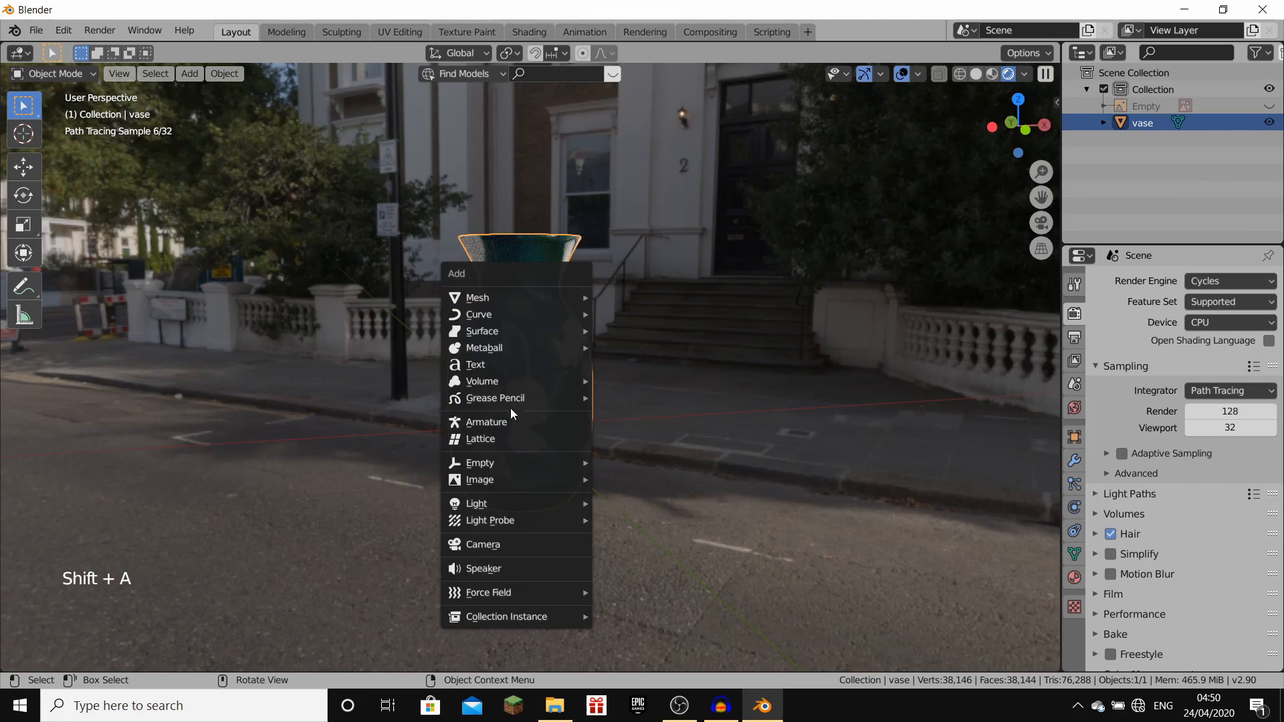
pyautogui.click(487, 546)
pyautogui.moveTo(630, 295); pyautogui.dragTo(635, 267, button='middle')
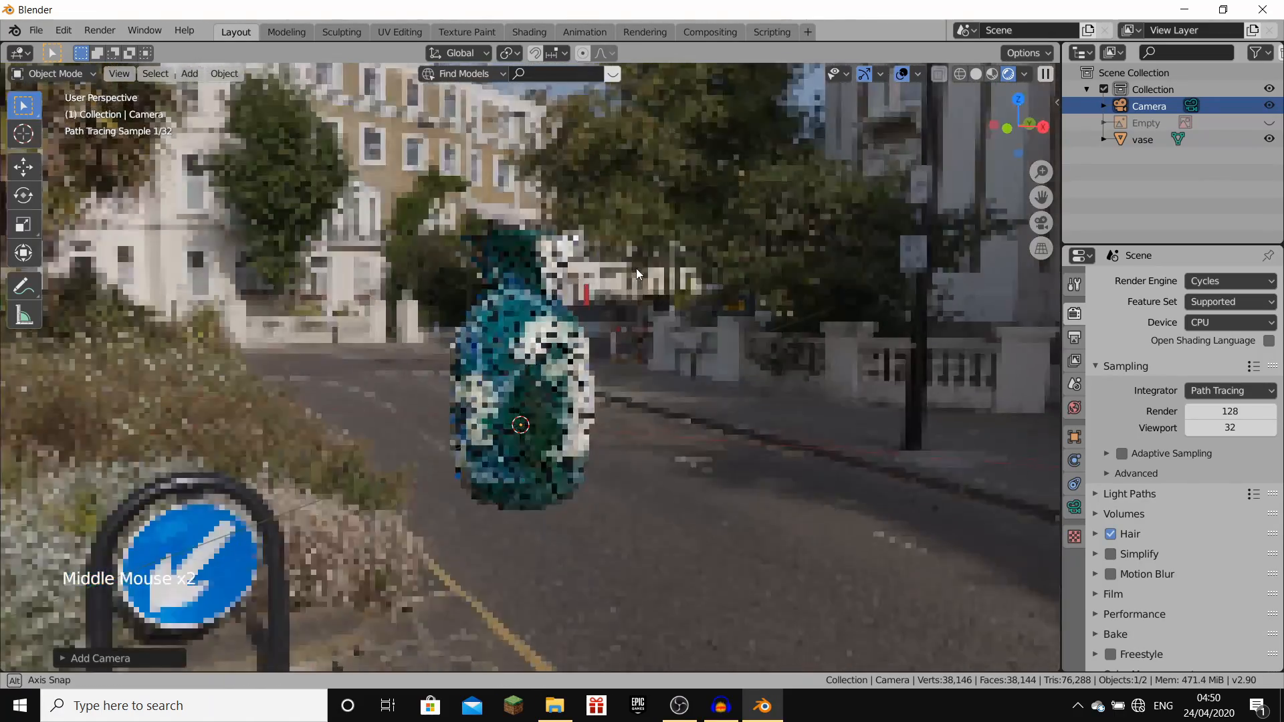
pyautogui.press('ctrl+alt+KP_0')
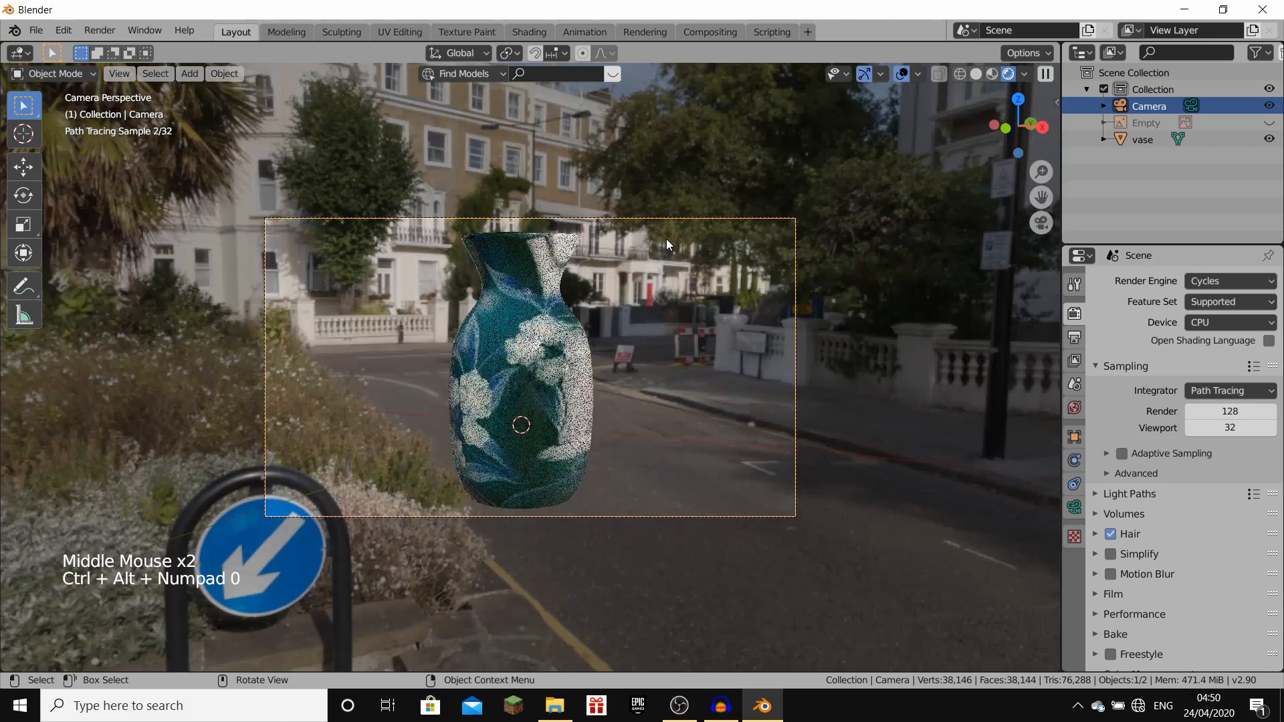
pyautogui.scroll(3, 568, 323)
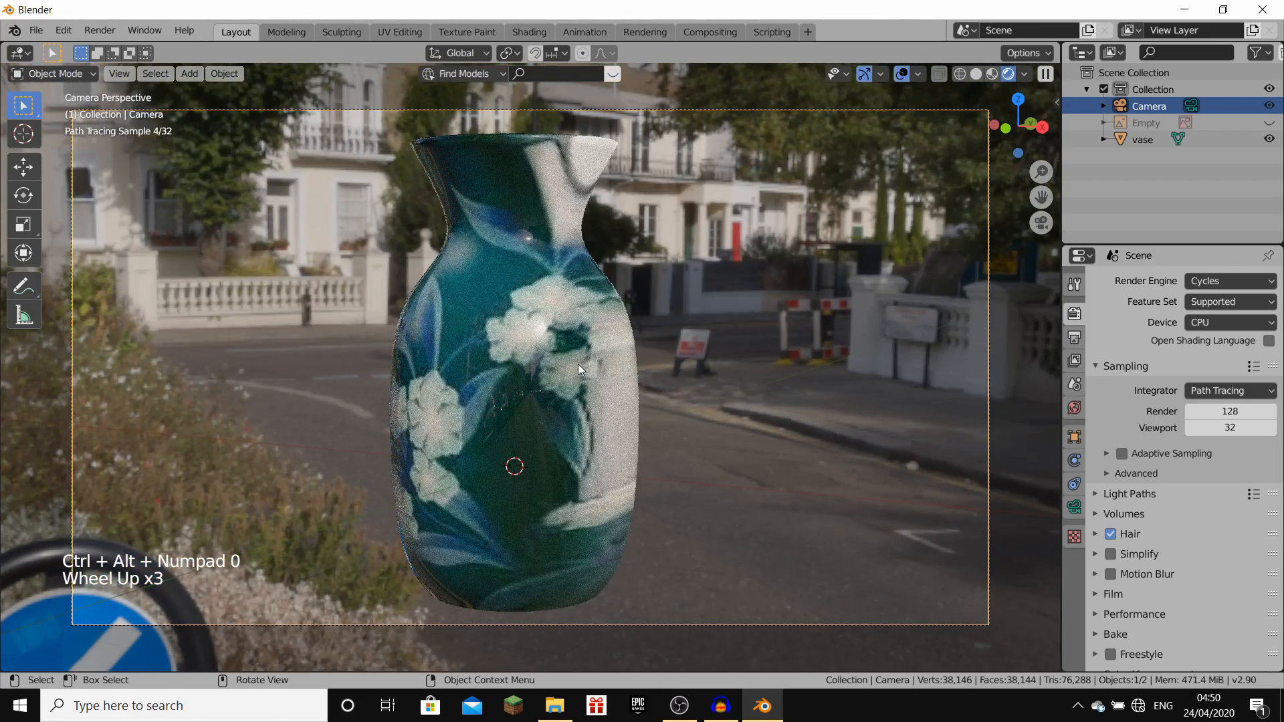
# Step: Rotate the vase about the global Z axis until its main cluster of white flowers faces the camera
pyautogui.click(577, 364)
pyautogui.press('r')
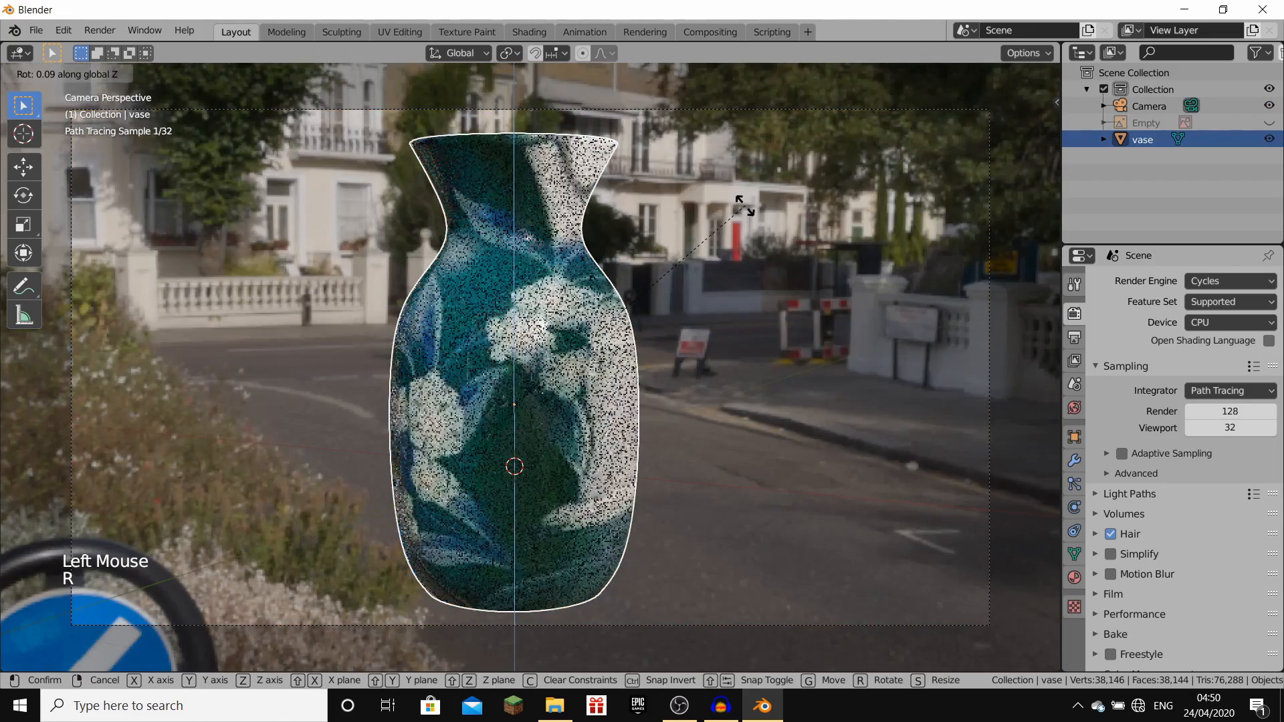
pyautogui.click(788, 214)
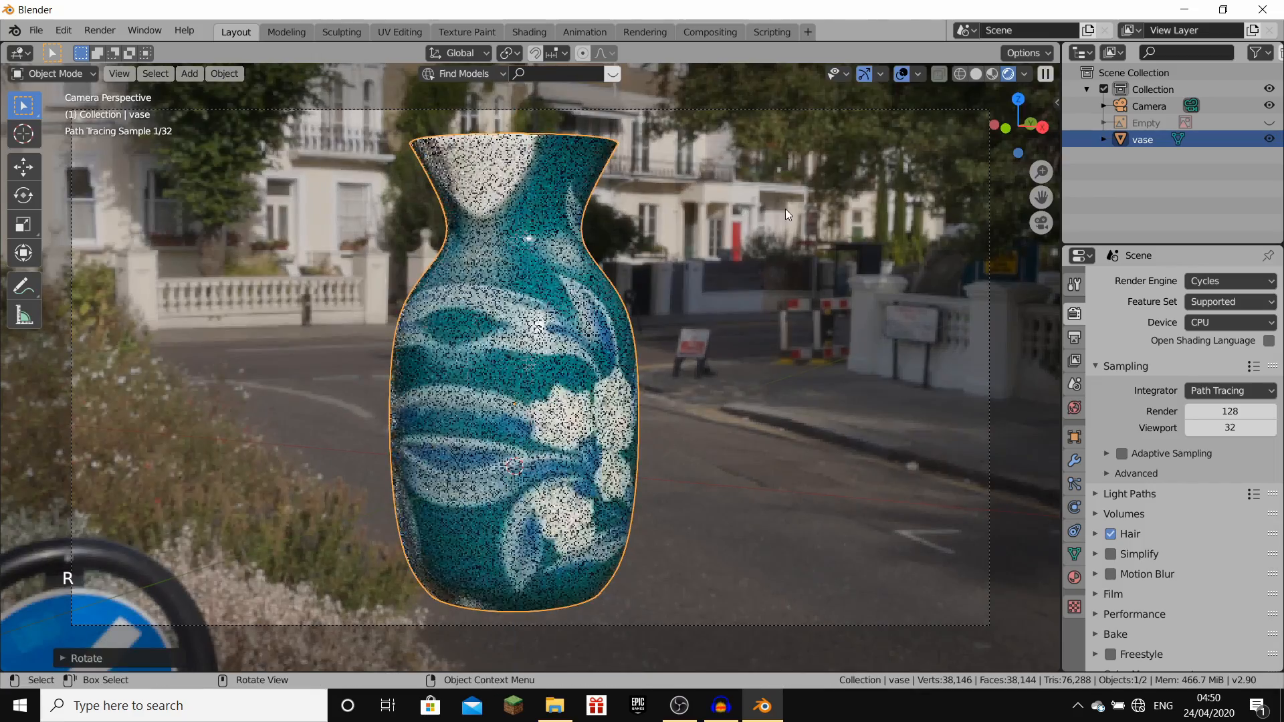
pyautogui.press('r')
pyautogui.press('z')
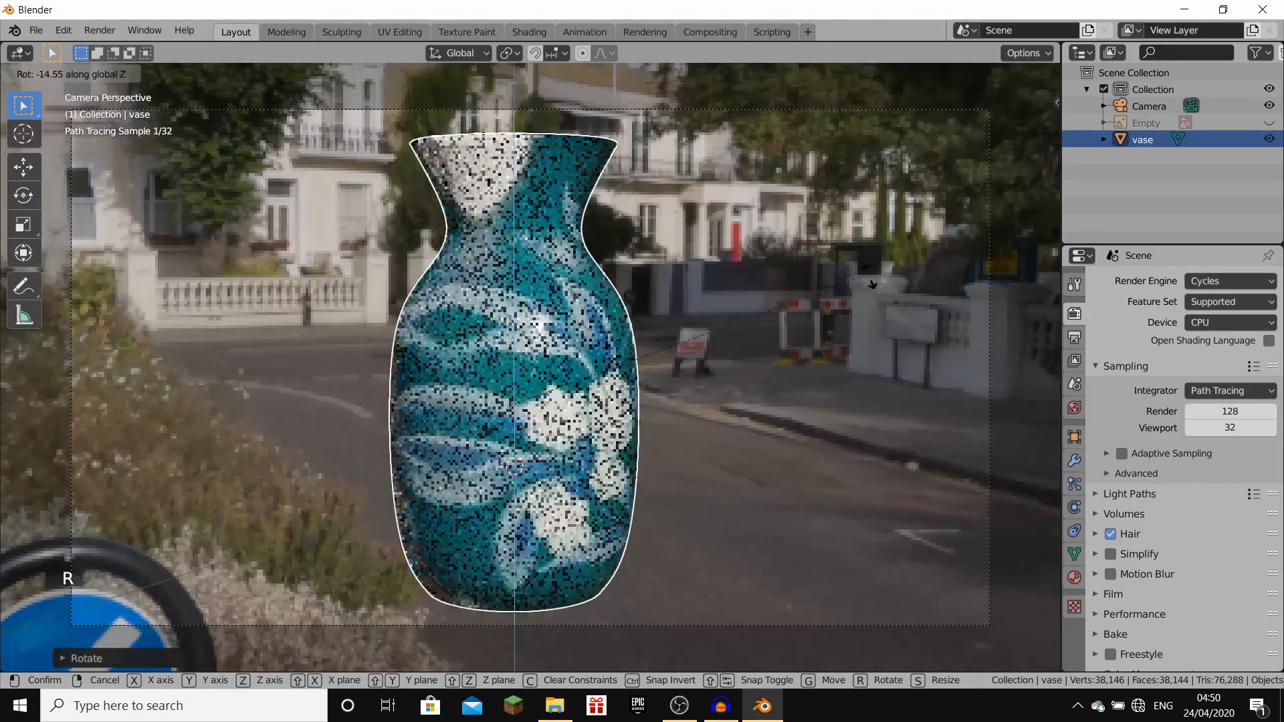
pyautogui.click(983, 264)
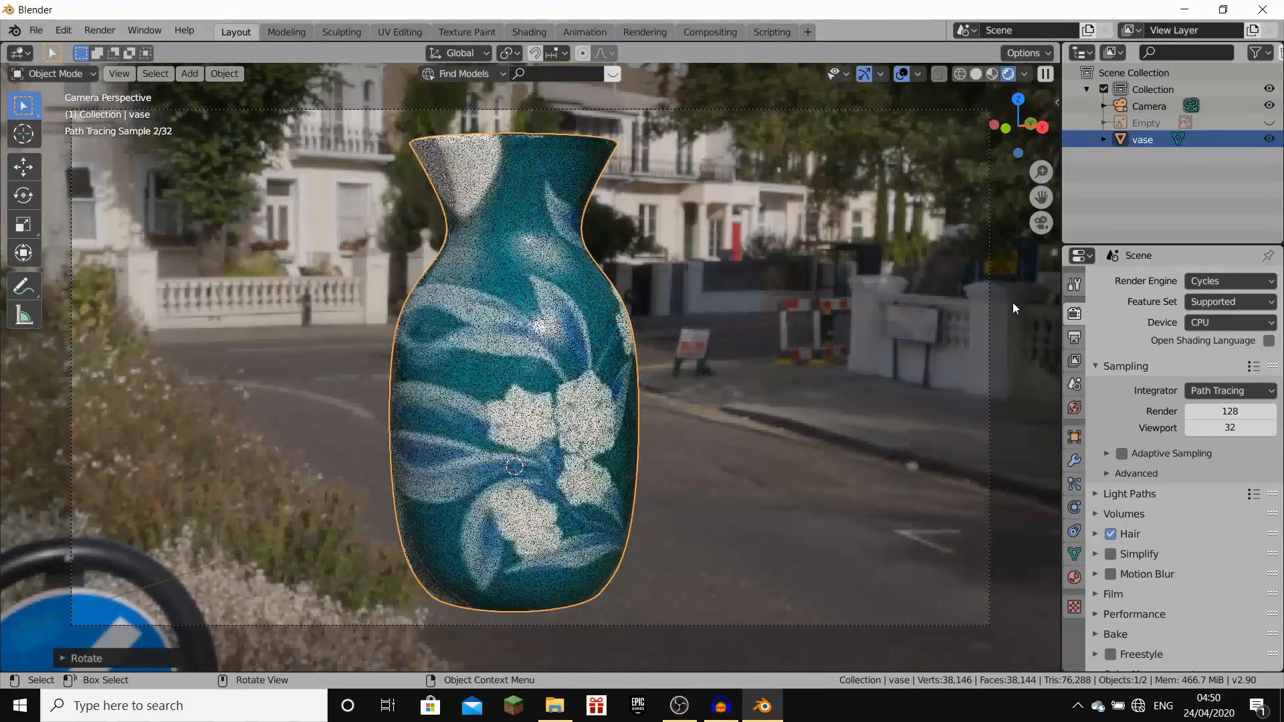
pyautogui.click(1039, 321)
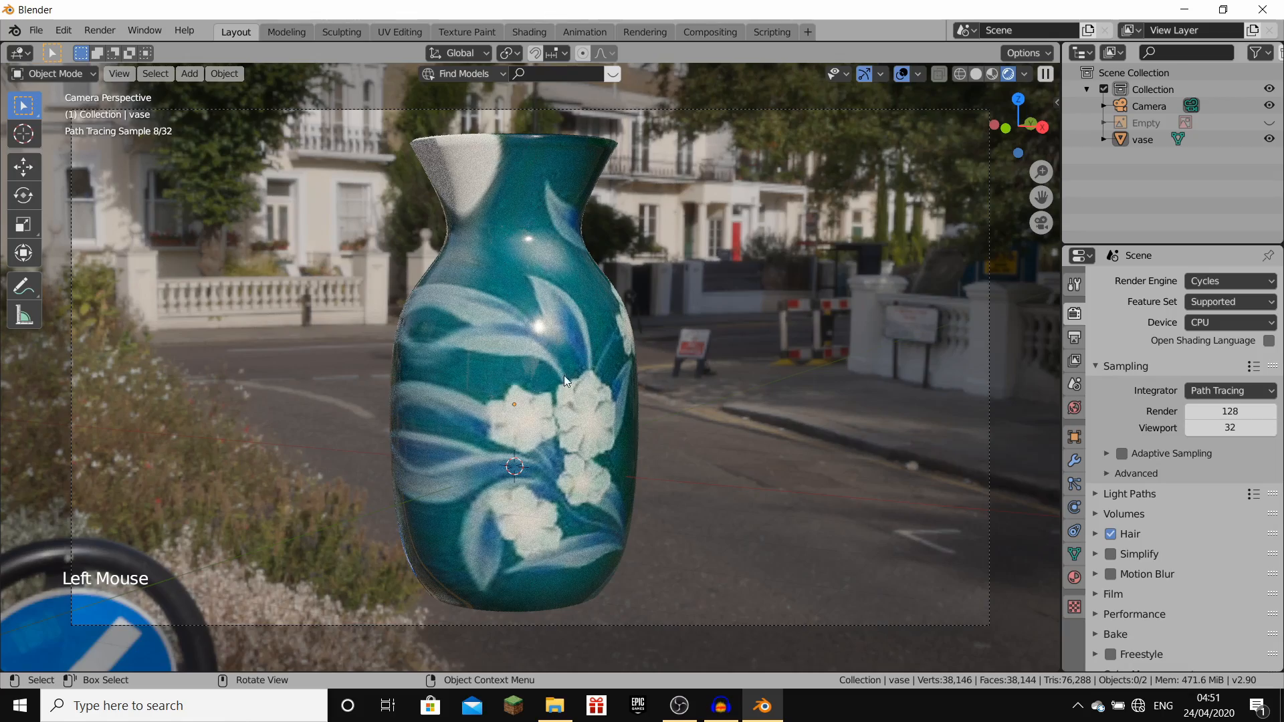
pyautogui.click(567, 359)
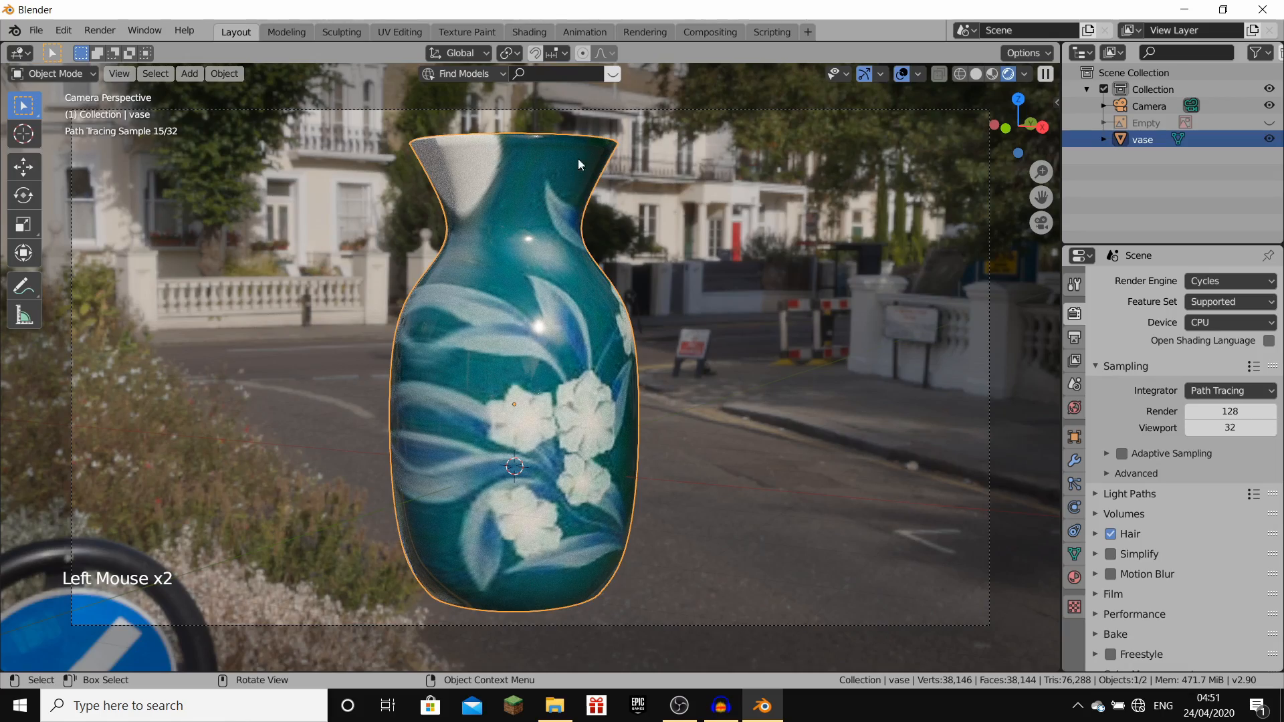
pyautogui.press('r')
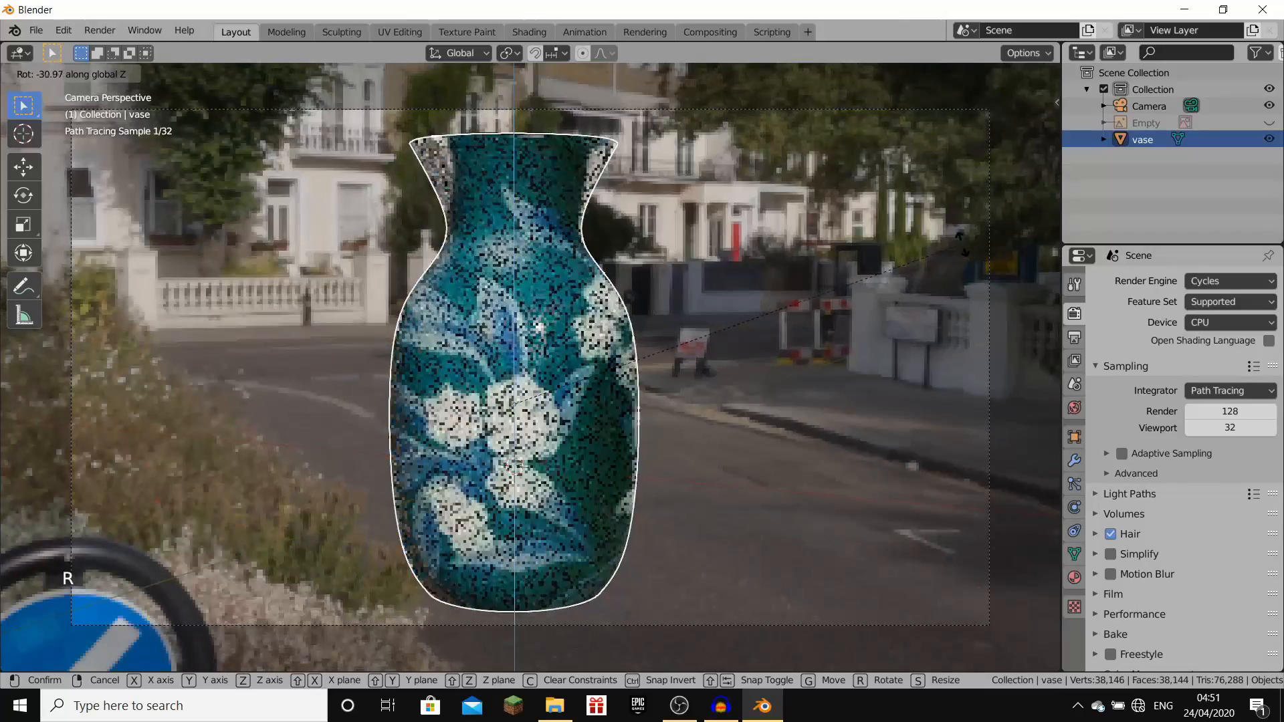
pyautogui.click(1029, 268)
pyautogui.click(1052, 284)
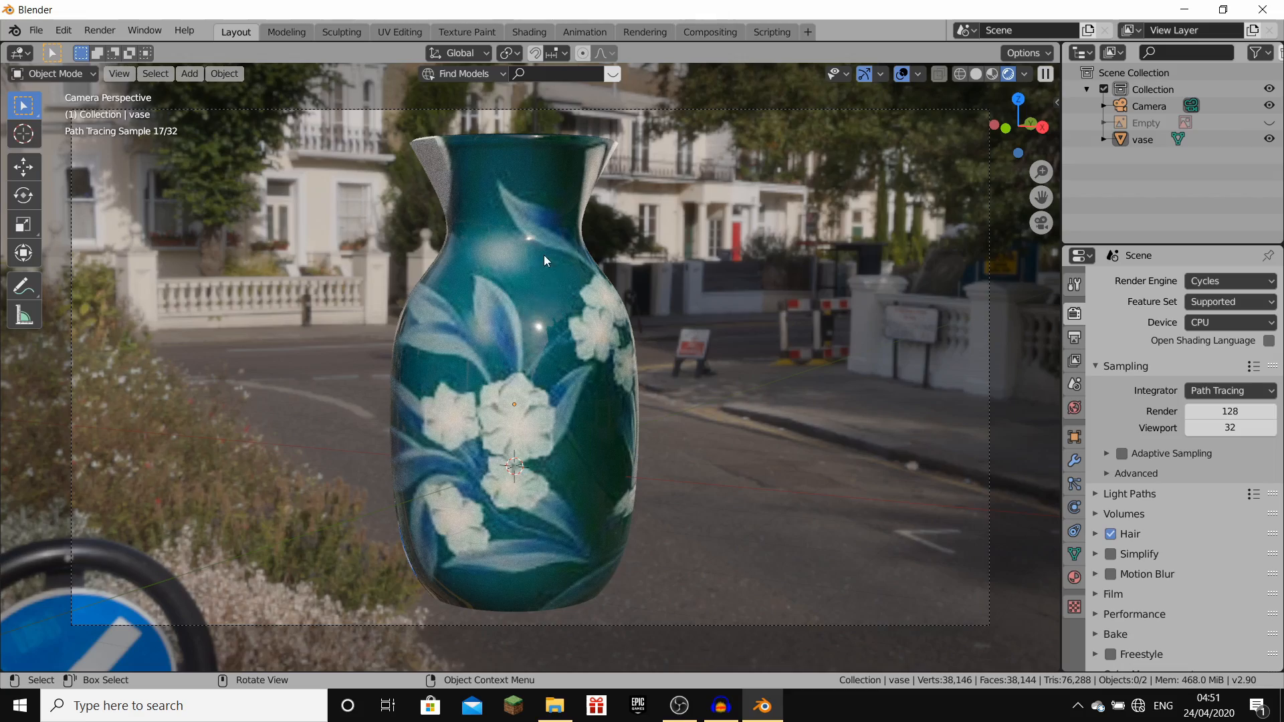
# Step: Unhide the vase reference image and select it in the camera view
pyautogui.moveTo(543, 255)
pyautogui.mouseDown(button='middle')
pyautogui.moveTo(543, 313)
pyautogui.moveTo(565, 308)
pyautogui.moveTo(526, 284)
pyautogui.moveTo(566, 288)
pyautogui.moveTo(535, 275)
pyautogui.moveTo(525, 321)
pyautogui.mouseUp(button='middle')
pyautogui.scroll(2, 543, 303)
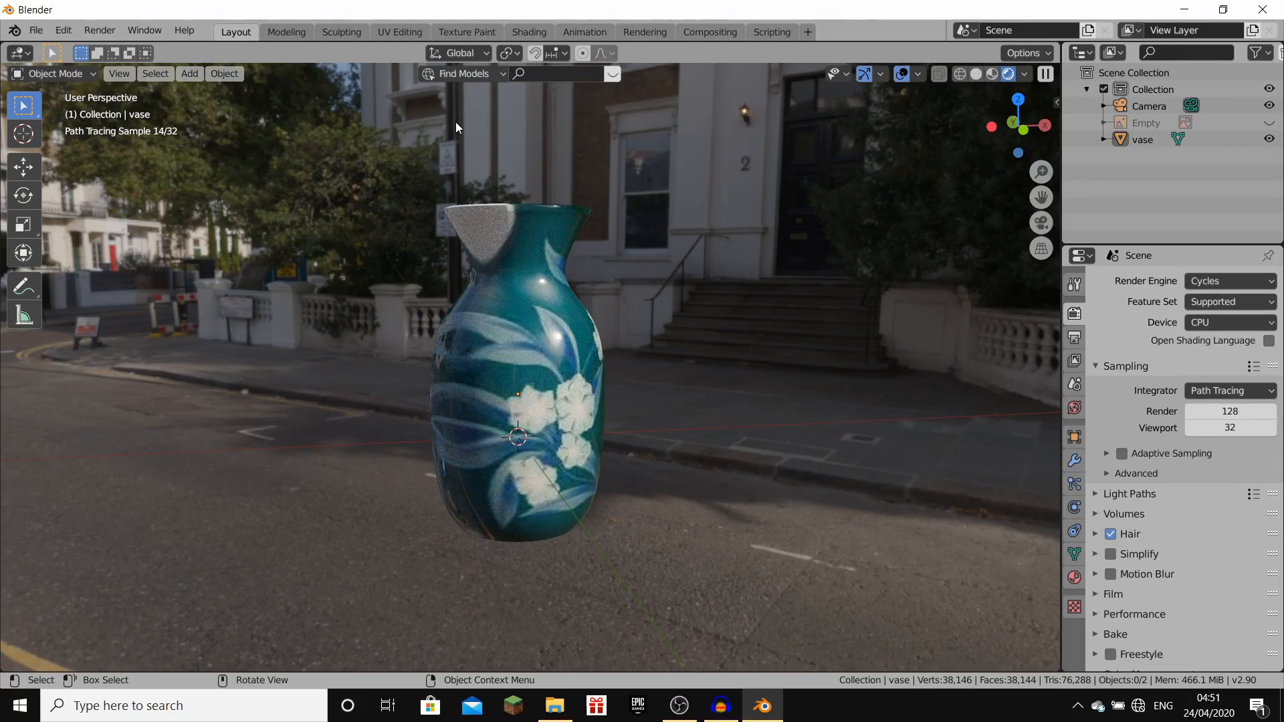
pyautogui.press('KP_0')
pyautogui.scroll(3, 455, 122)
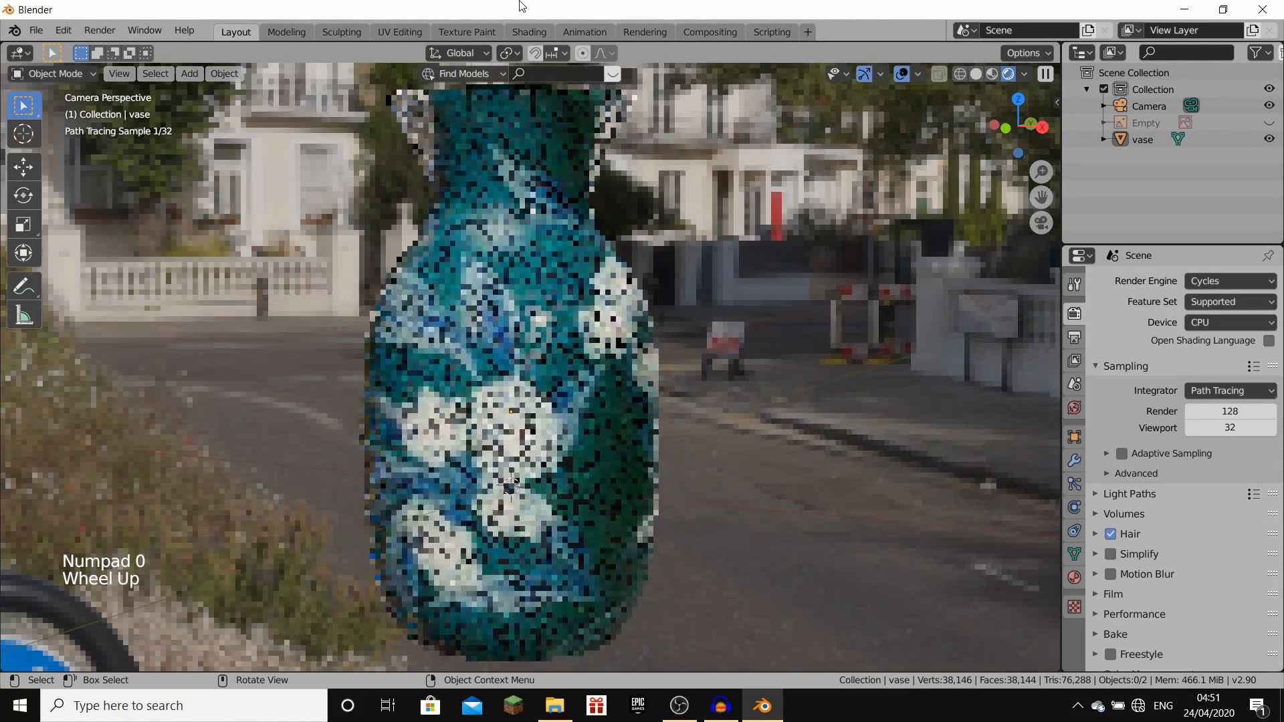
pyautogui.scroll(-2, 547, 271)
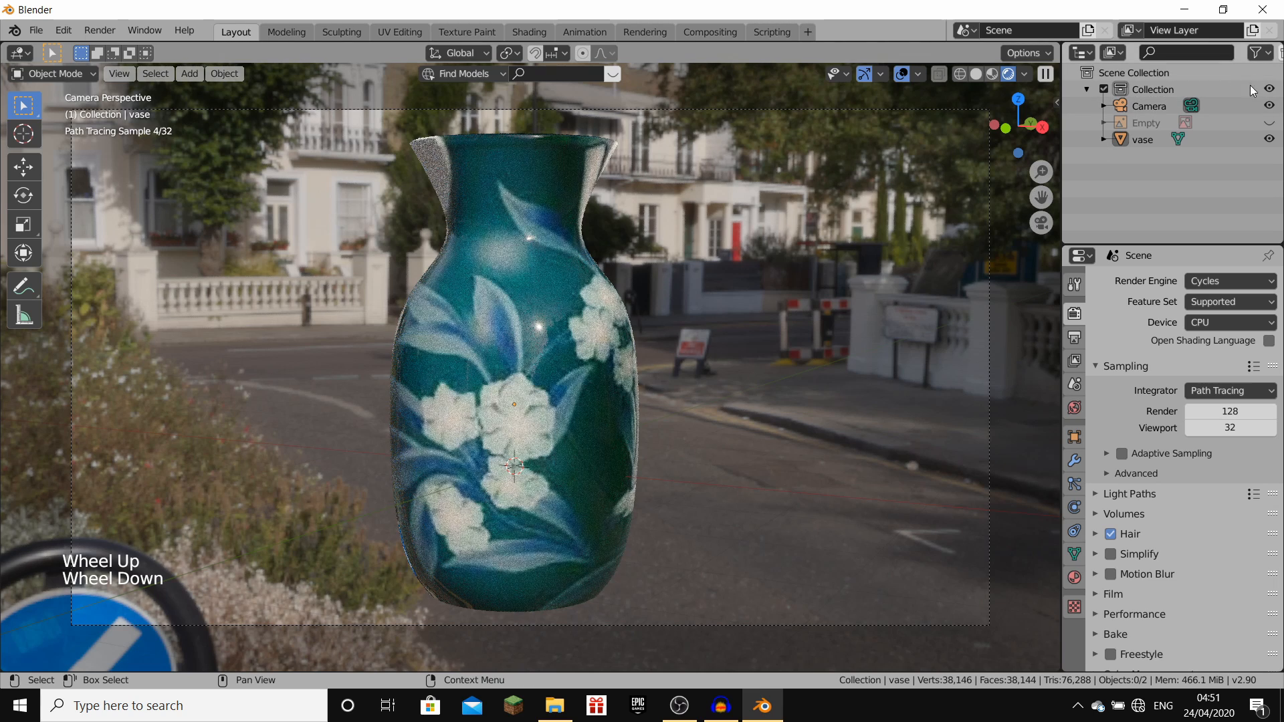
pyautogui.click(1268, 123)
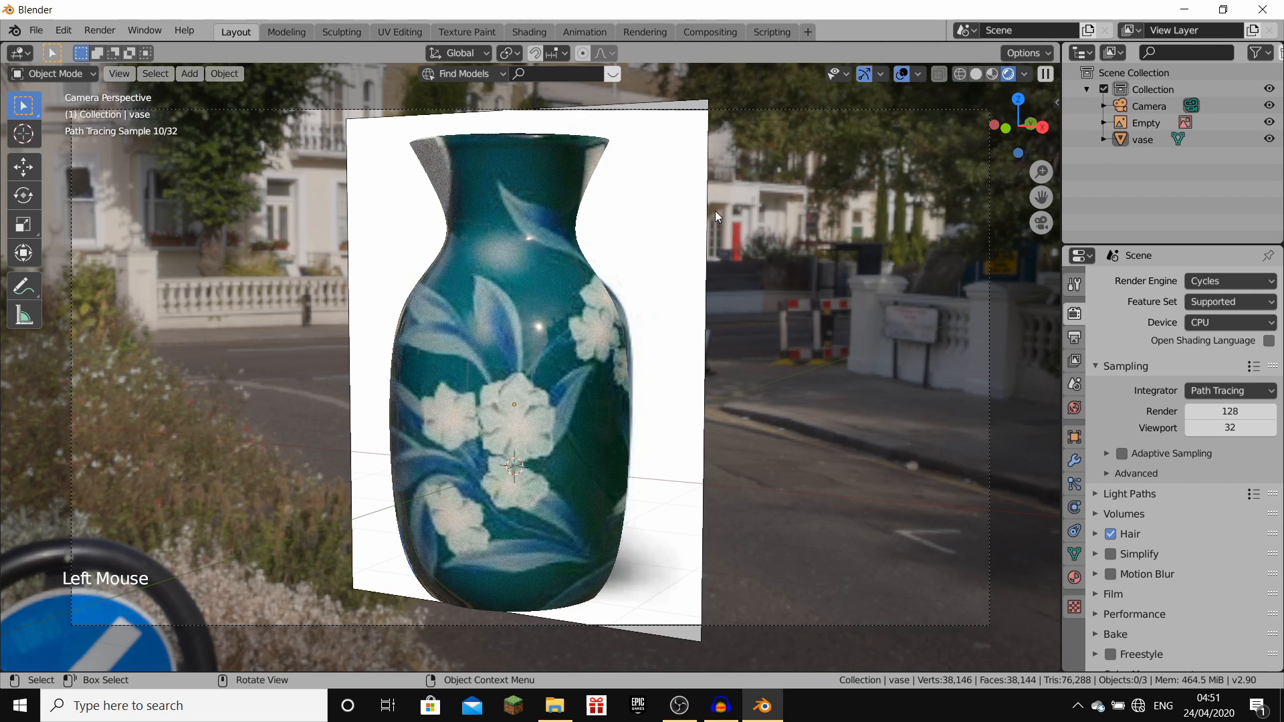
pyautogui.doubleClick(631, 266)
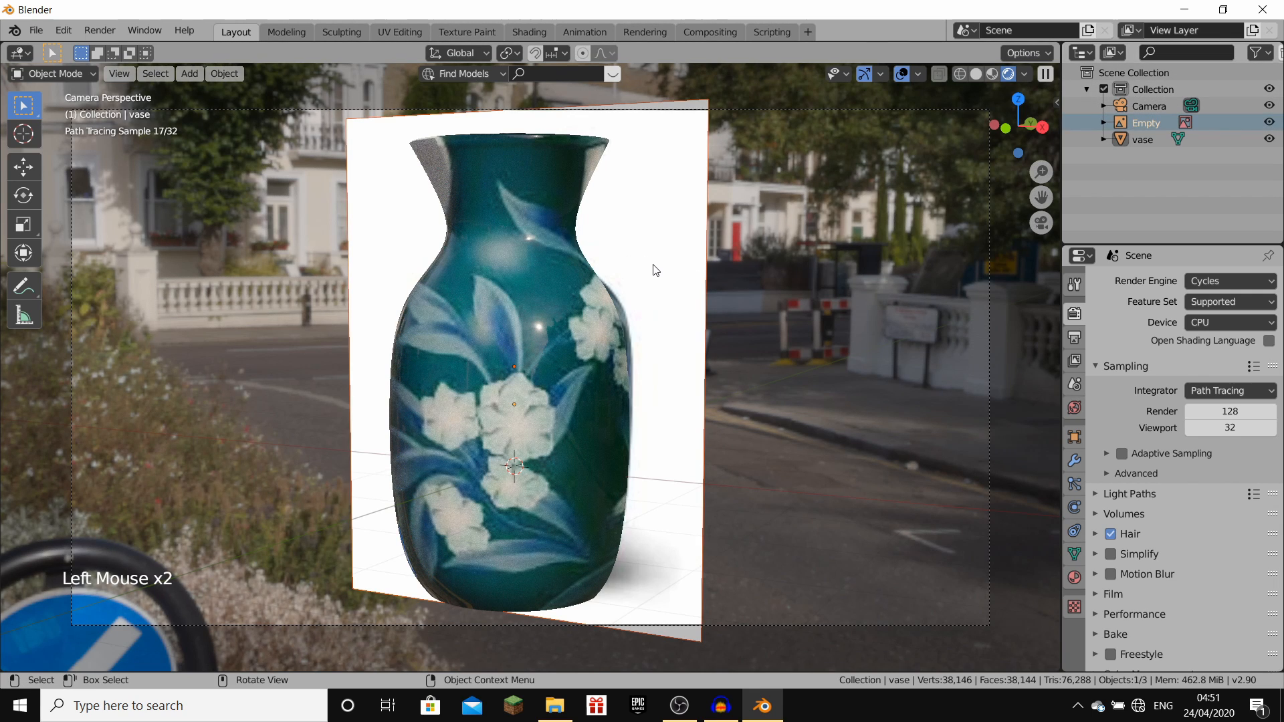
# Step: Save the project as "final vase .blend" in the D:\PATREON folder
pyautogui.click(36, 30)
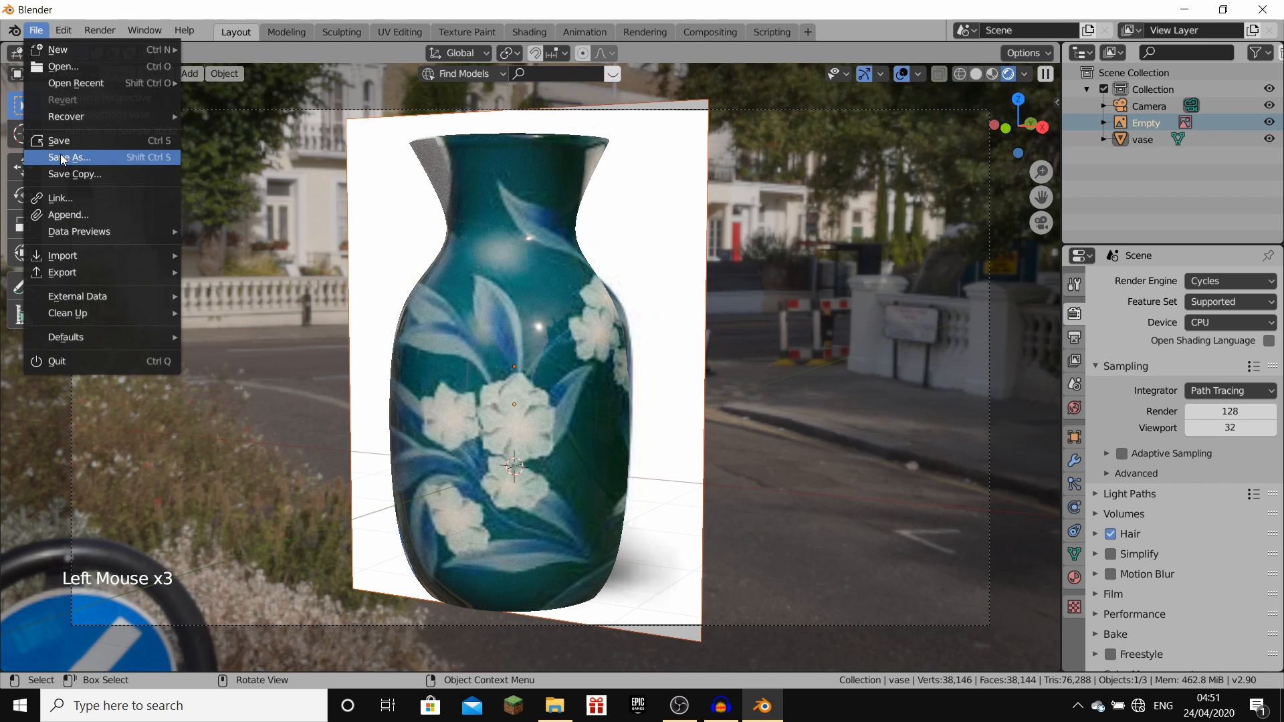
pyautogui.click(65, 155)
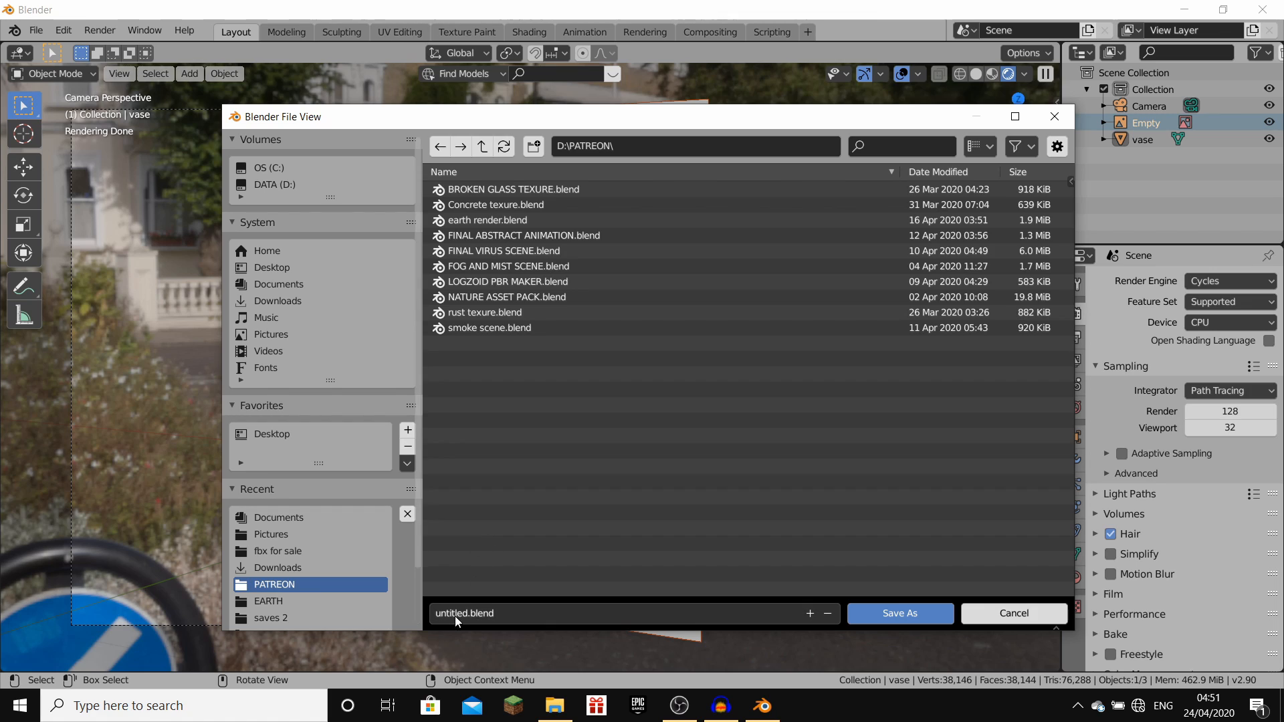
pyautogui.doubleClick(468, 612)
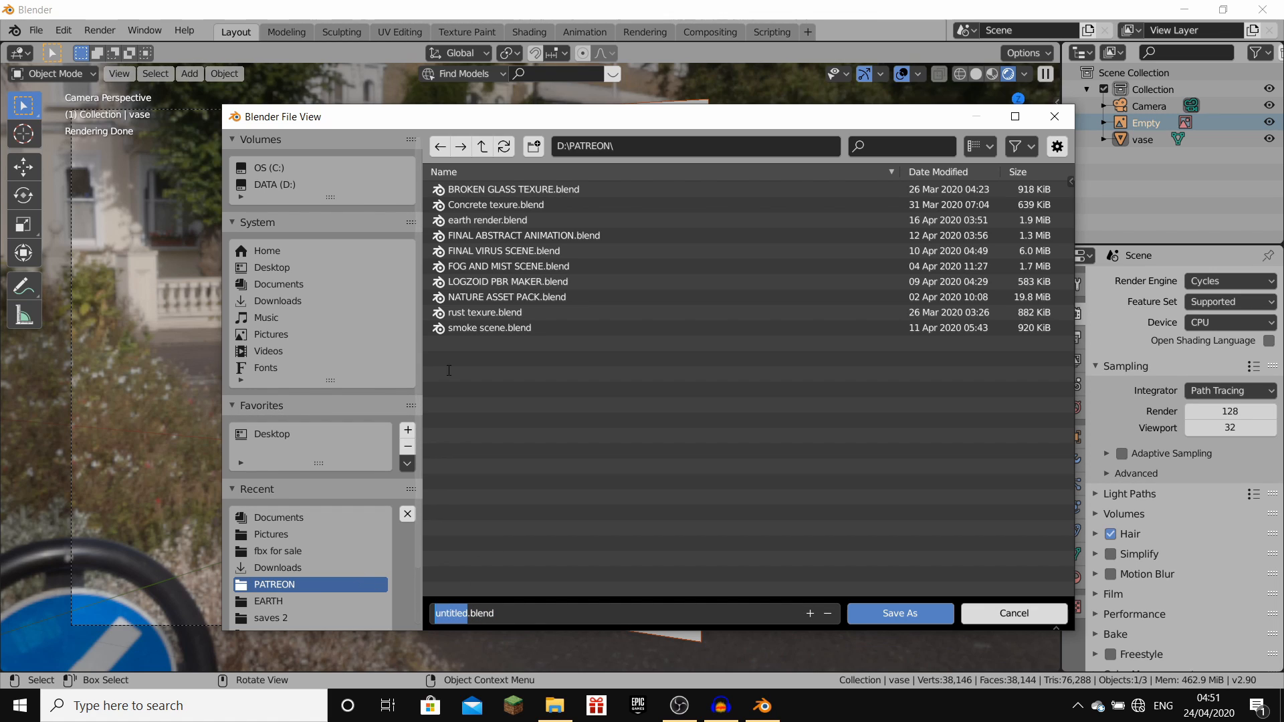
pyautogui.write('fianl')
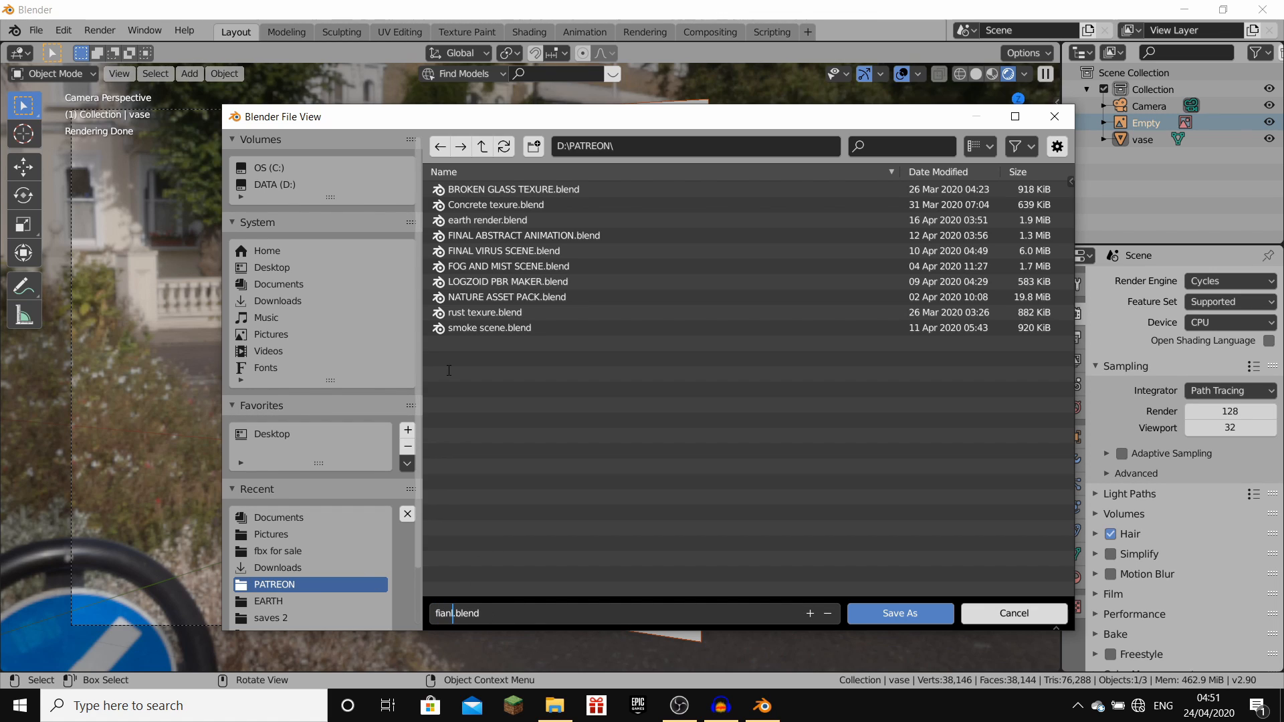
pyautogui.press('BackSpace')
pyautogui.press('BackSpace')
pyautogui.press('BackSpace')
pyautogui.press('BackSpace')
pyautogui.write('inal vase')
pyautogui.click(899, 613)
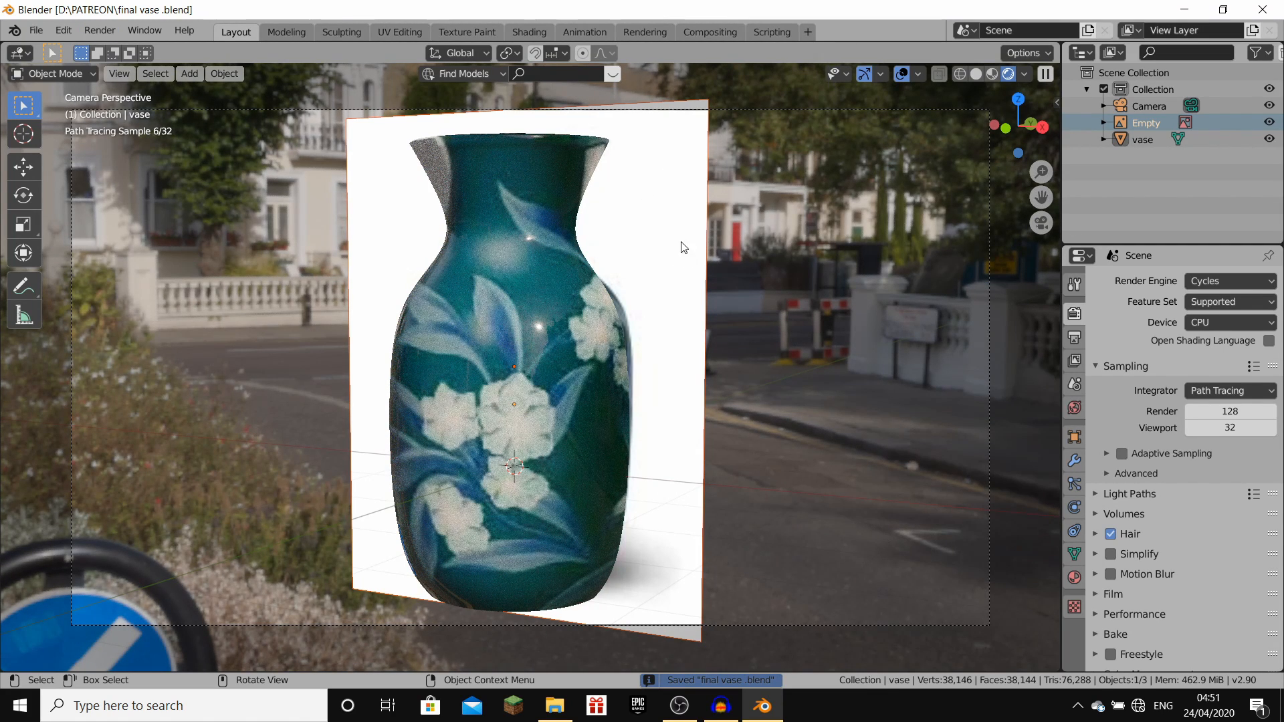
# Step: Move the reference image about 2.47 m sideways so it stands beside the modelled vase for comparison, and deselect it
pyautogui.press('g')
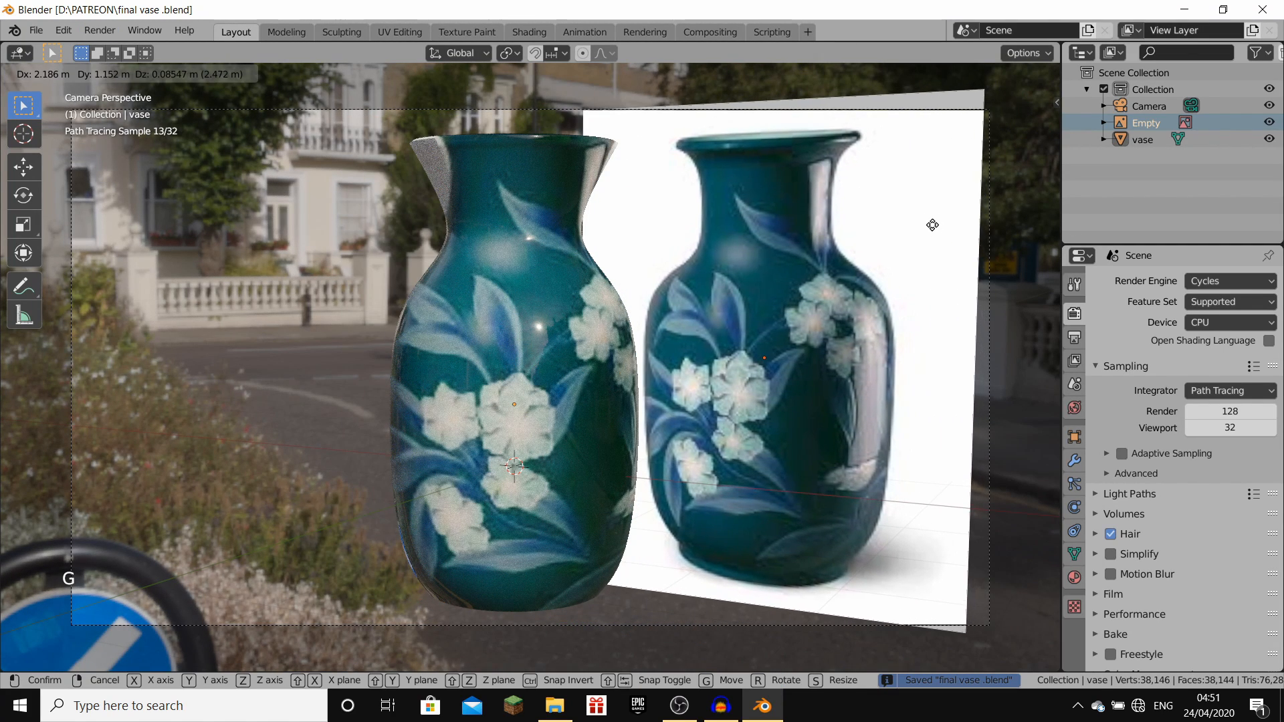
pyautogui.click(932, 225)
pyautogui.click(275, 226)
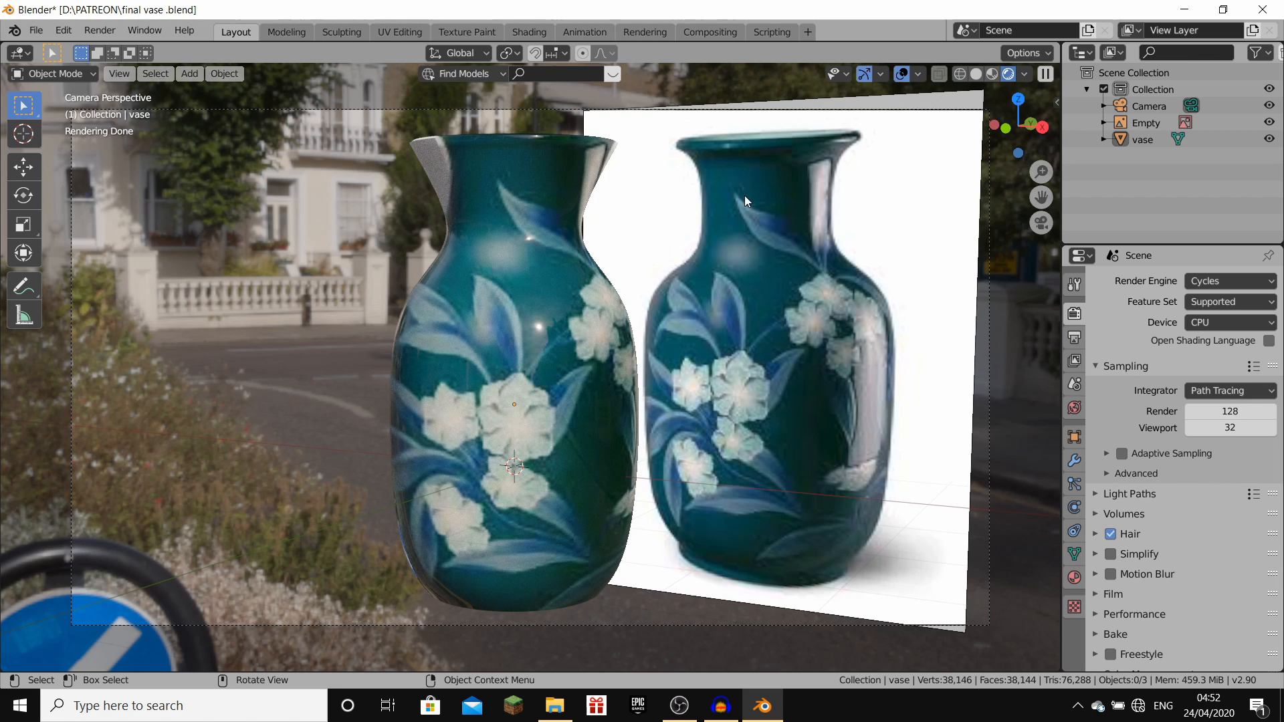
pyautogui.scroll(1, 776, 163)
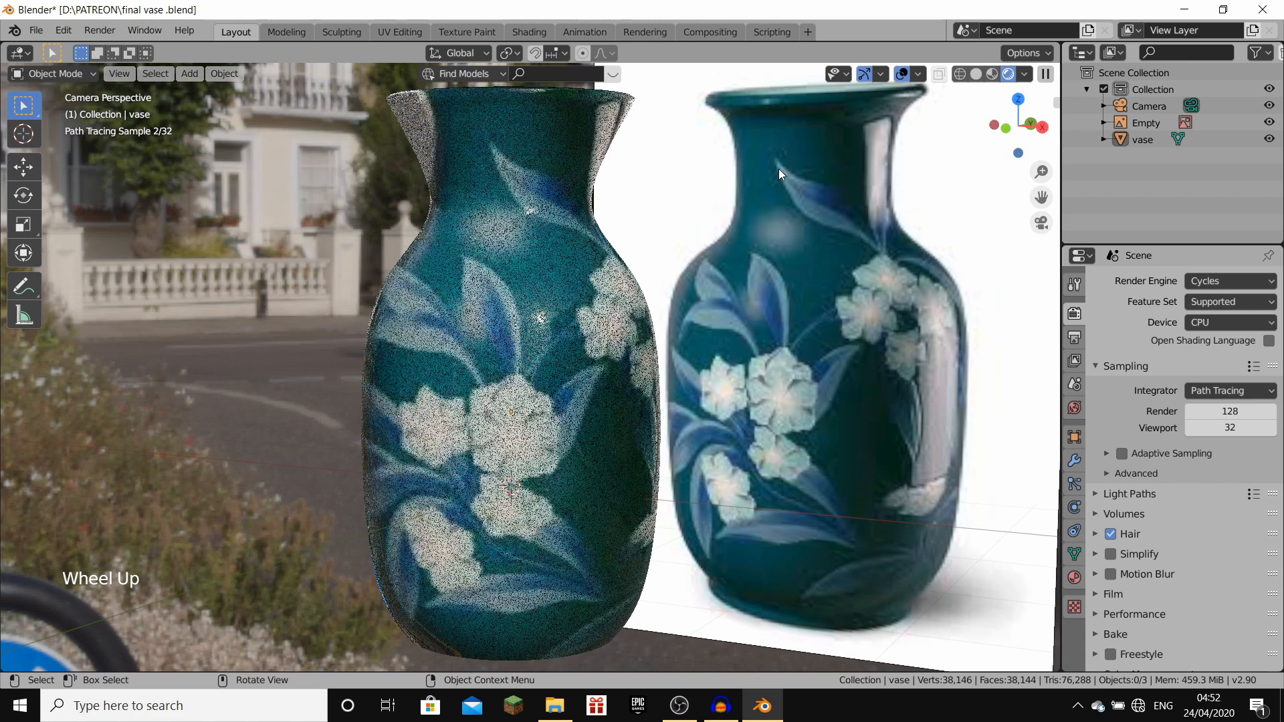
pyautogui.scroll(-1, 780, 168)
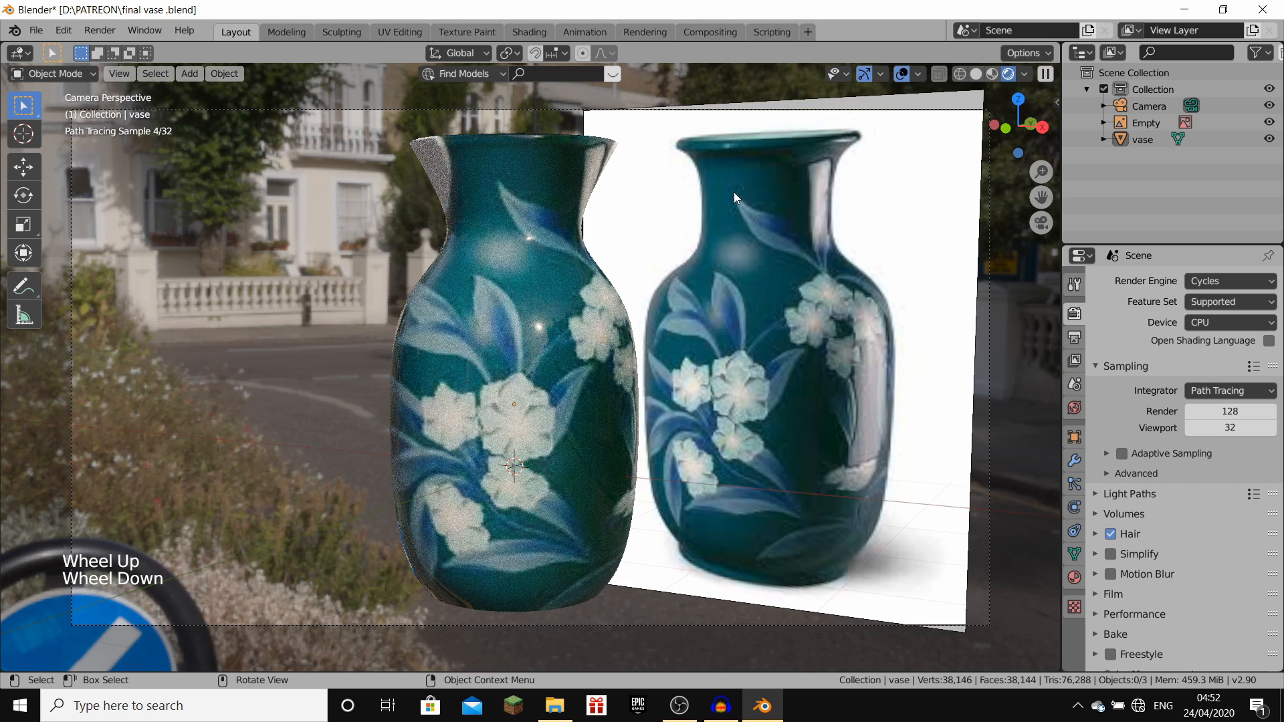